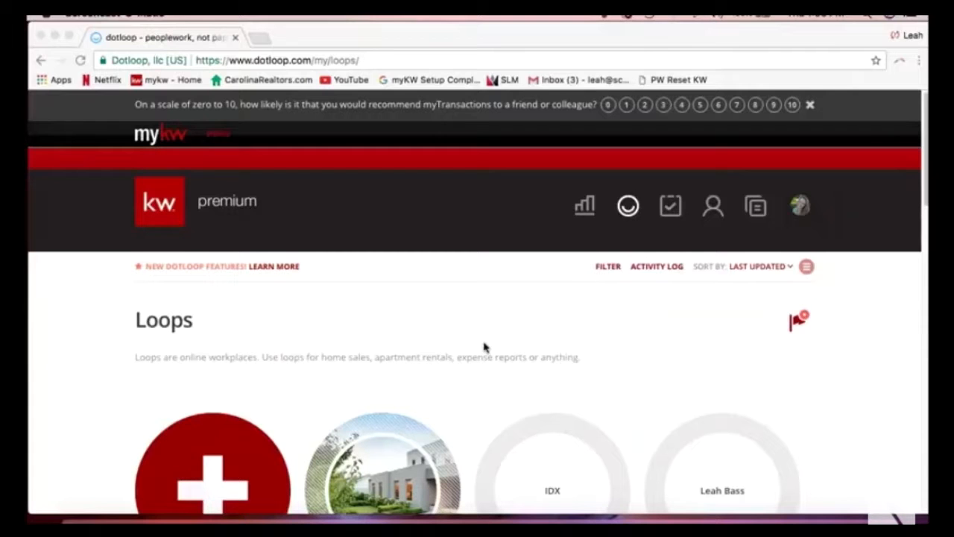
Open the document templates, browse the folder list, and enter the NCAR 2017 templates folder.
{"action": "left_click", "coordinate": [721, 321]}
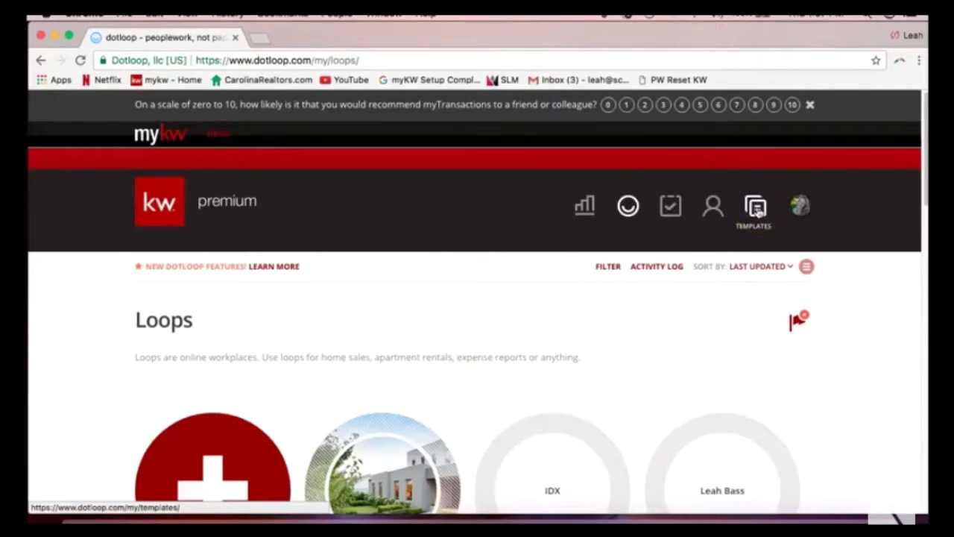
{"action": "left_click", "coordinate": [757, 211]}
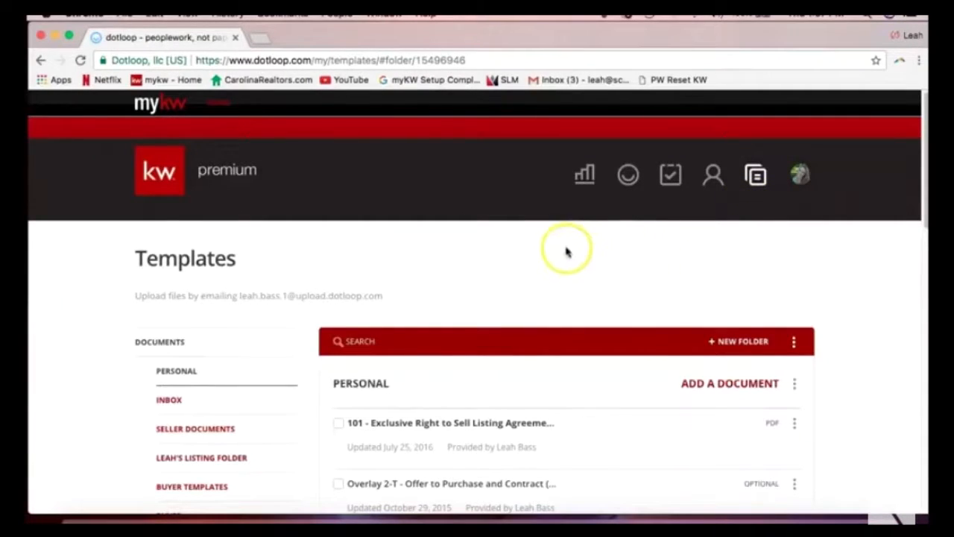
{"action": "scroll", "coordinate": [375, 256], "scroll_direction": "down", "scroll_amount": 1}
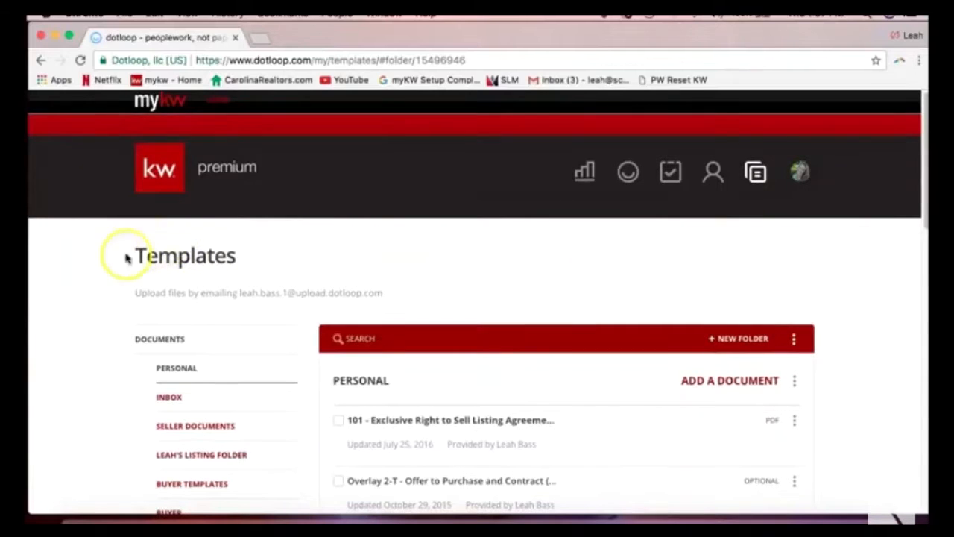
{"action": "scroll", "coordinate": [99, 276], "scroll_direction": "down", "scroll_amount": 3}
{"action": "scroll", "coordinate": [99, 277], "scroll_direction": "down", "scroll_amount": 5}
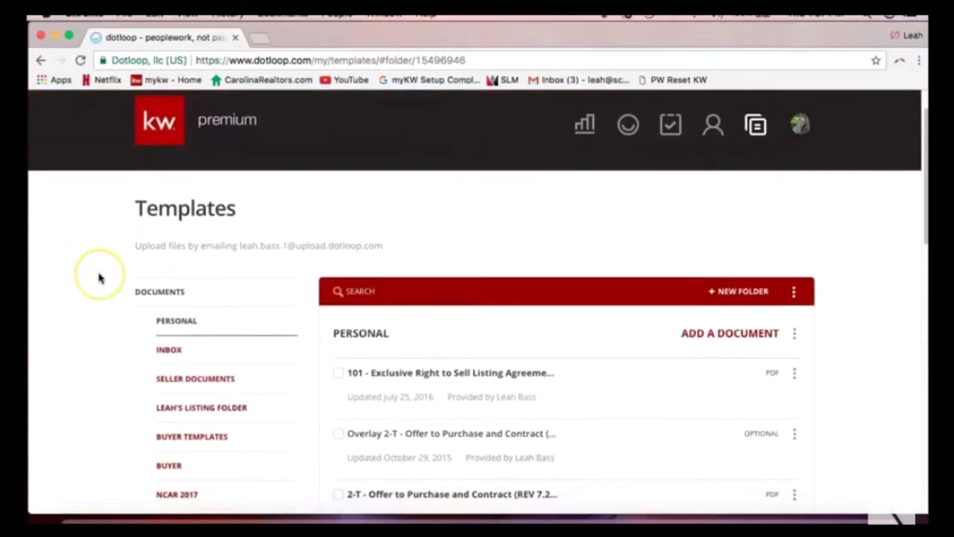
{"action": "scroll", "coordinate": [99, 278], "scroll_direction": "down", "scroll_amount": 4}
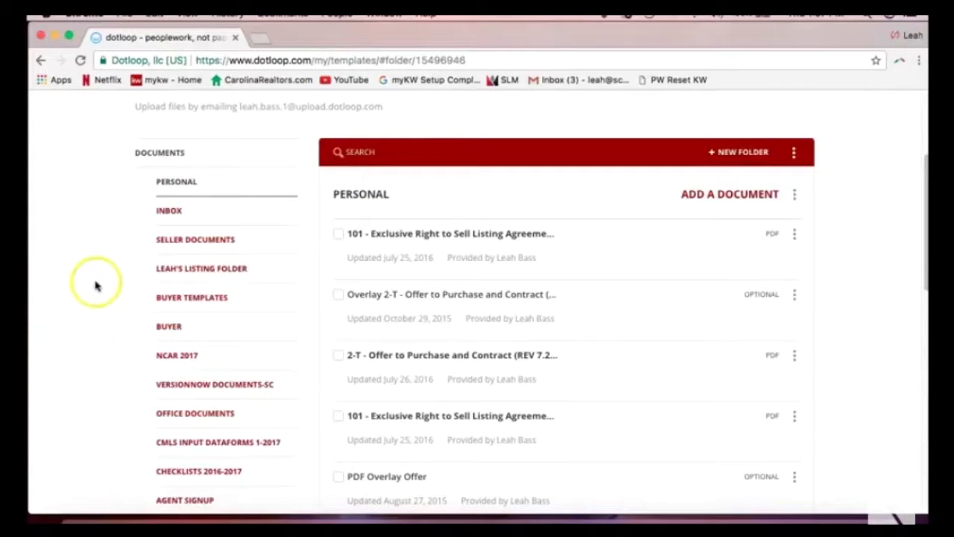
{"action": "scroll", "coordinate": [94, 285], "scroll_direction": "down", "scroll_amount": 2}
{"action": "scroll", "coordinate": [93, 286], "scroll_direction": "down", "scroll_amount": 2}
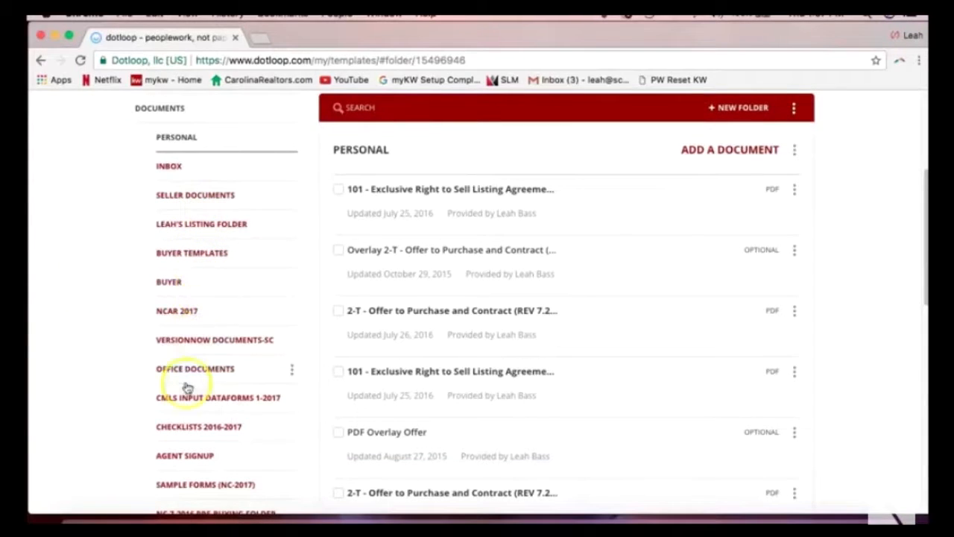
{"action": "scroll", "coordinate": [79, 356], "scroll_direction": "up", "scroll_amount": 3}
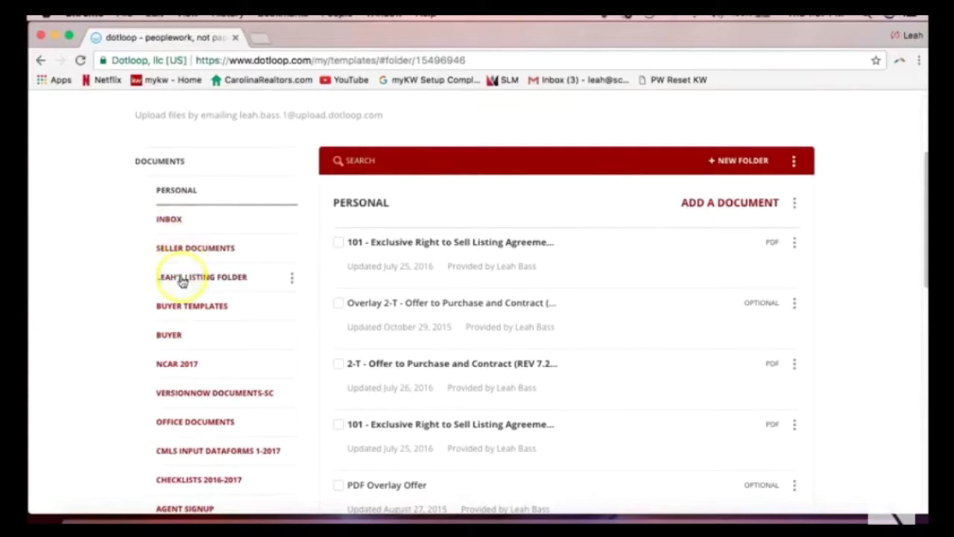
{"action": "left_click", "coordinate": [179, 365]}
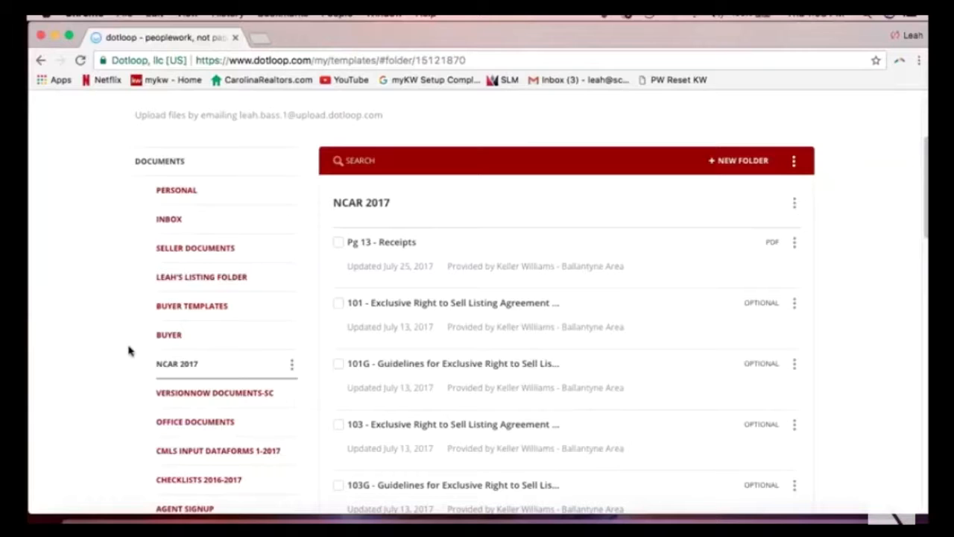
Scroll through the NCAR 2017 forms, such as the 101G and 103G guidelines, then select the search bar.
{"action": "scroll", "coordinate": [589, 339], "scroll_direction": "up", "scroll_amount": 5}
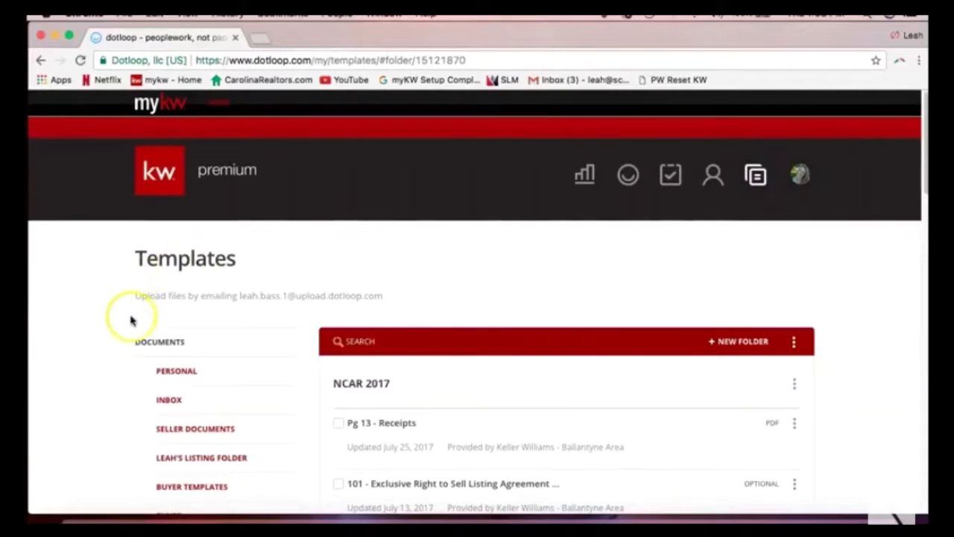
{"action": "scroll", "coordinate": [133, 329], "scroll_direction": "down", "scroll_amount": 2}
{"action": "scroll", "coordinate": [133, 329], "scroll_direction": "down", "scroll_amount": 2}
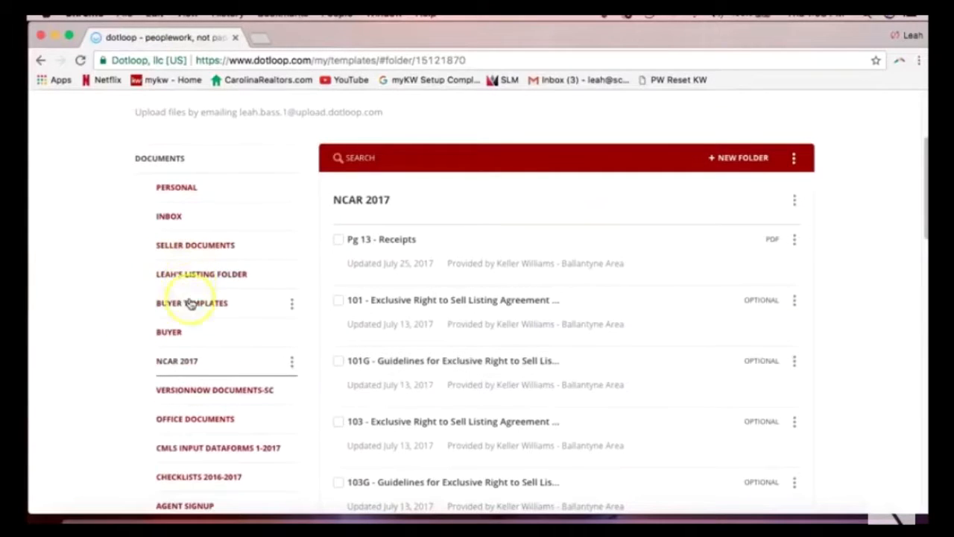
{"action": "scroll", "coordinate": [188, 364], "scroll_direction": "down", "scroll_amount": 2}
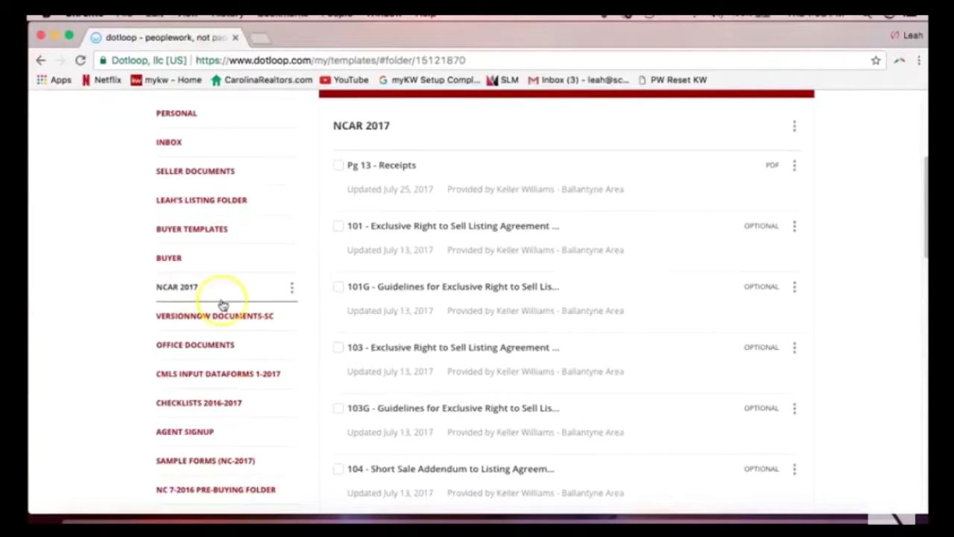
{"action": "scroll", "coordinate": [386, 349], "scroll_direction": "up", "scroll_amount": 1}
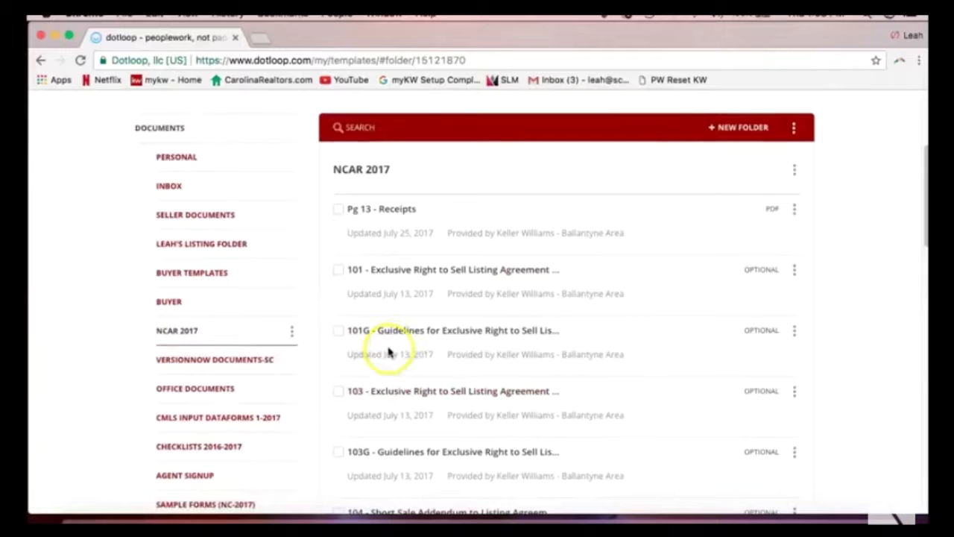
{"action": "scroll", "coordinate": [409, 236], "scroll_direction": "up", "scroll_amount": 1}
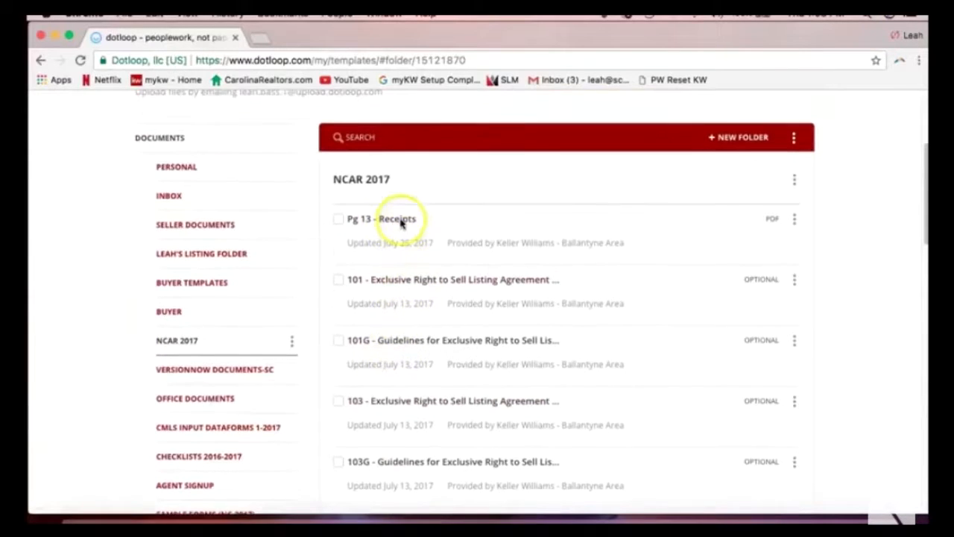
{"action": "left_click", "coordinate": [371, 139]}
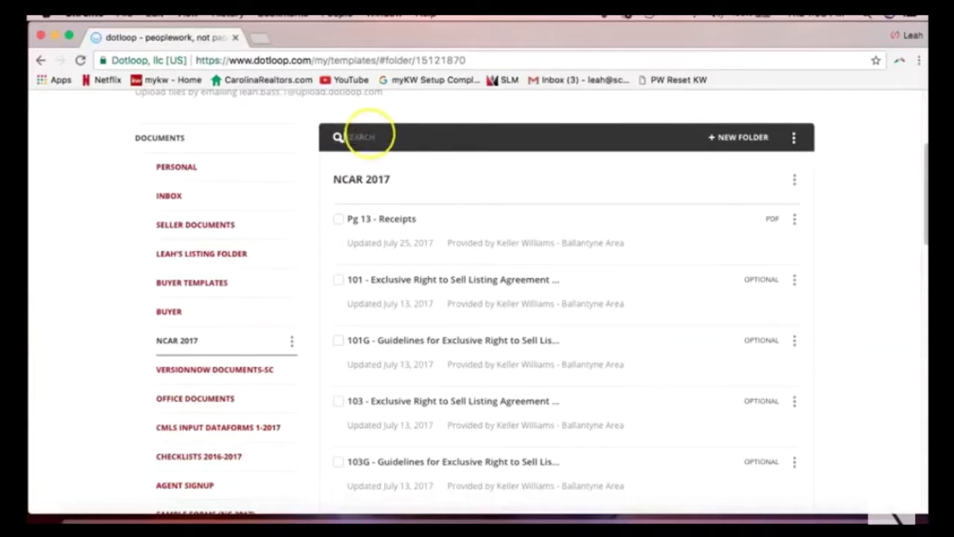
{"action": "left_click", "coordinate": [419, 106]}
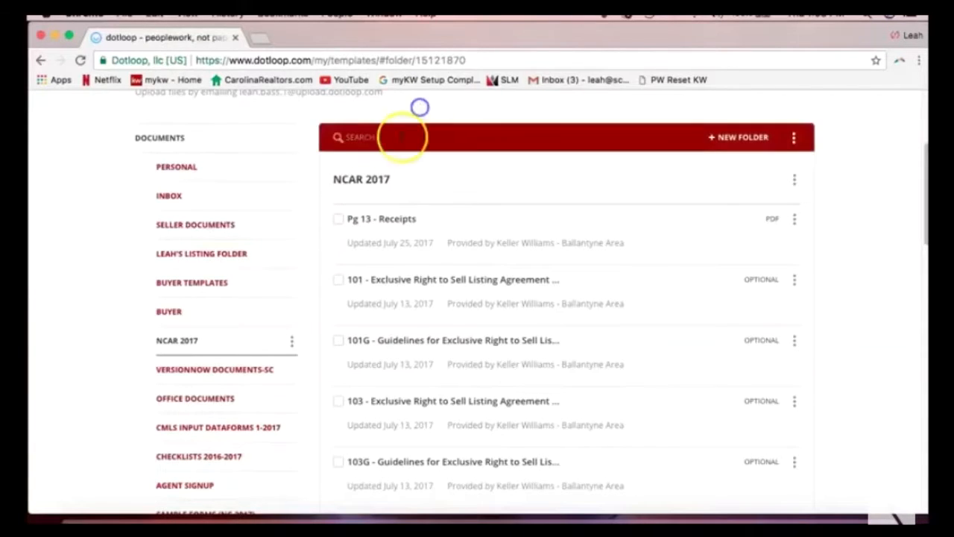
Search the templates for 'listing' and review the NCAR 2017 listing agreement matches.
{"action": "left_click", "coordinate": [397, 141]}
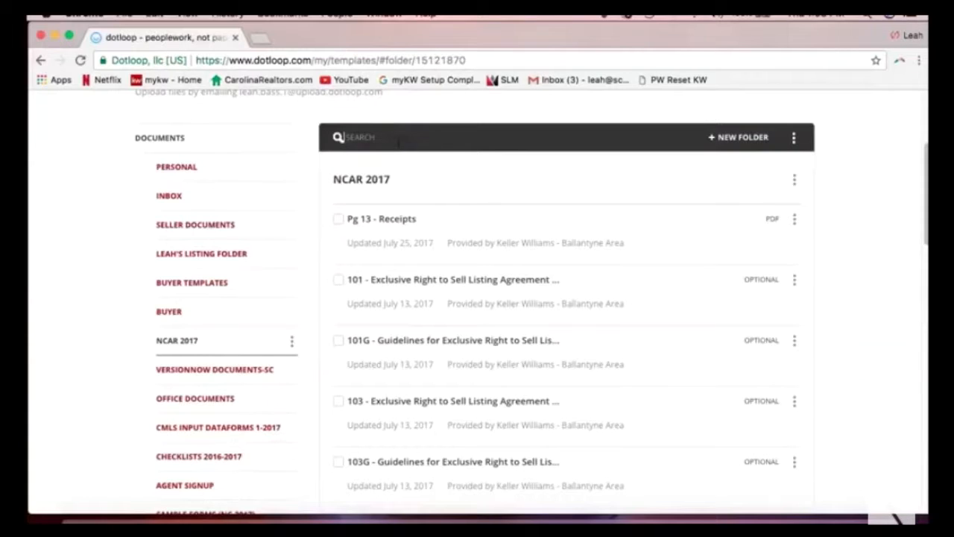
{"action": "type", "text": "listing"}
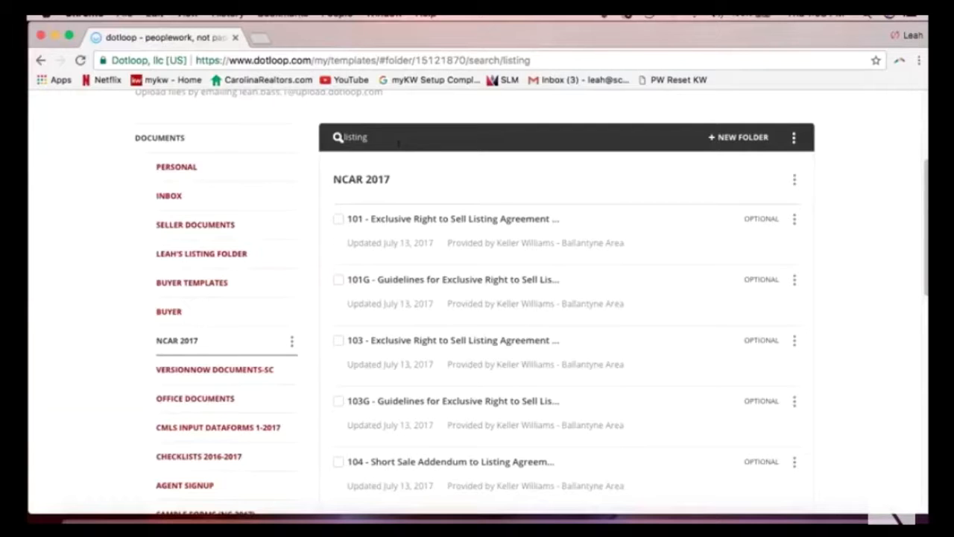
{"action": "left_click", "coordinate": [397, 153]}
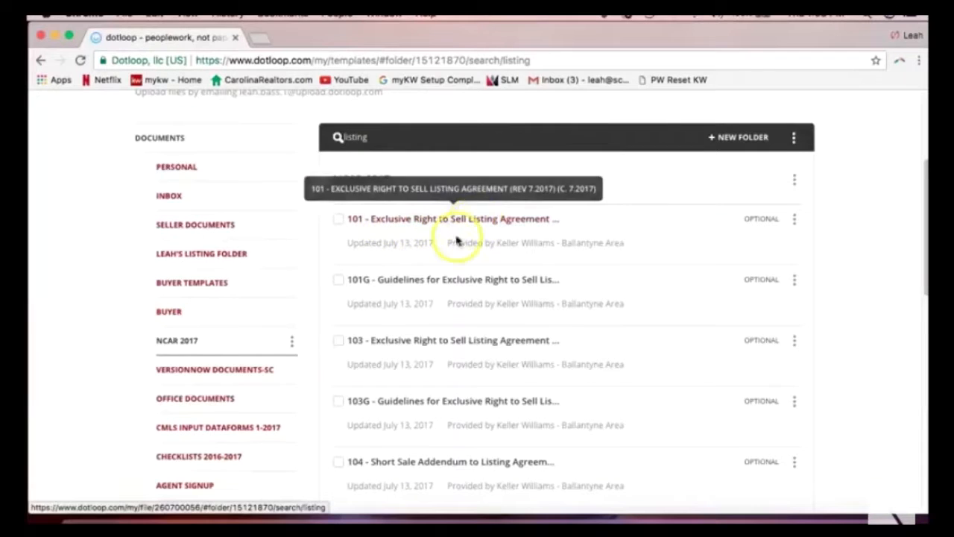
{"action": "scroll", "coordinate": [425, 257], "scroll_direction": "down", "scroll_amount": 2}
{"action": "scroll", "coordinate": [421, 260], "scroll_direction": "up", "scroll_amount": 3}
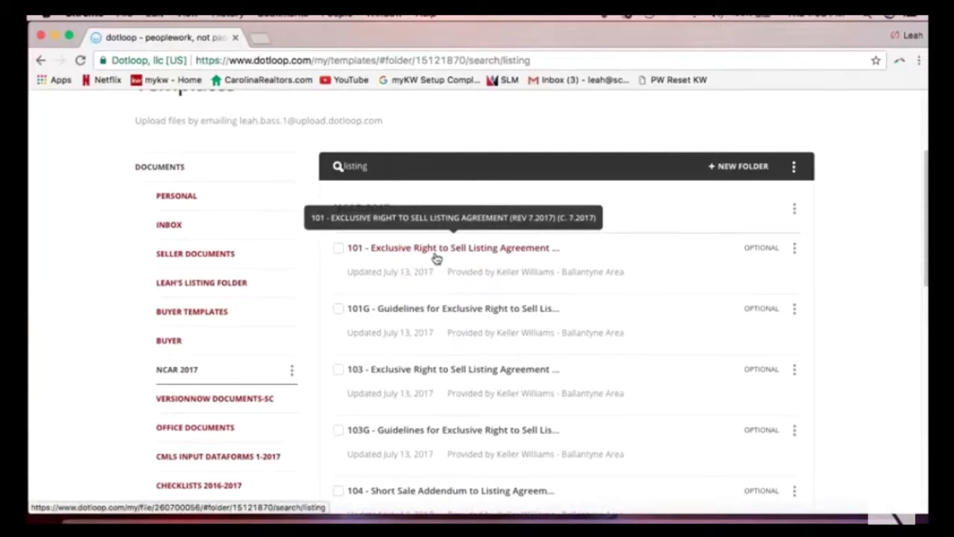
Show the Make a Copy and Download options for the 101 Exclusive Right to Sell Listing Agreement.
{"action": "left_click", "coordinate": [794, 249]}
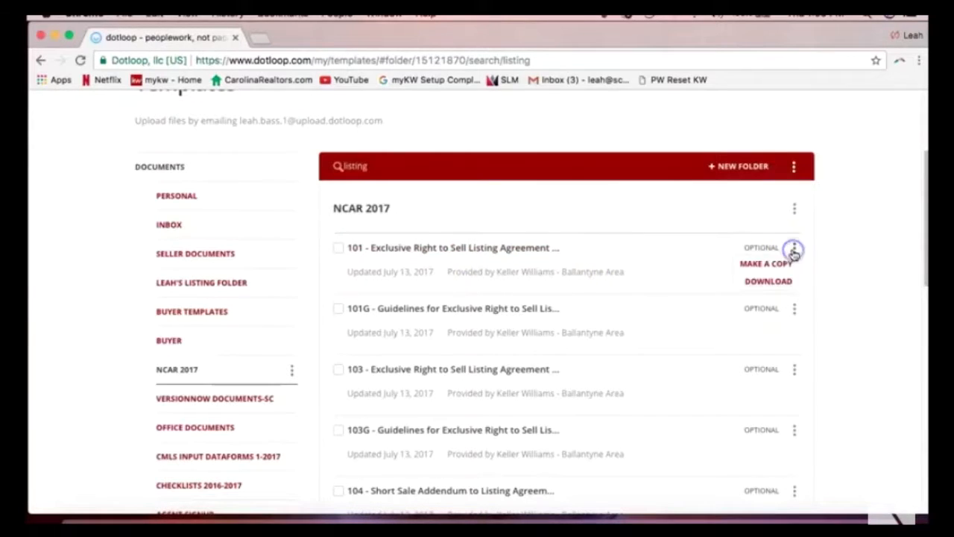
{"action": "left_click", "coordinate": [793, 251]}
{"action": "left_click", "coordinate": [793, 250]}
{"action": "left_click", "coordinate": [795, 252]}
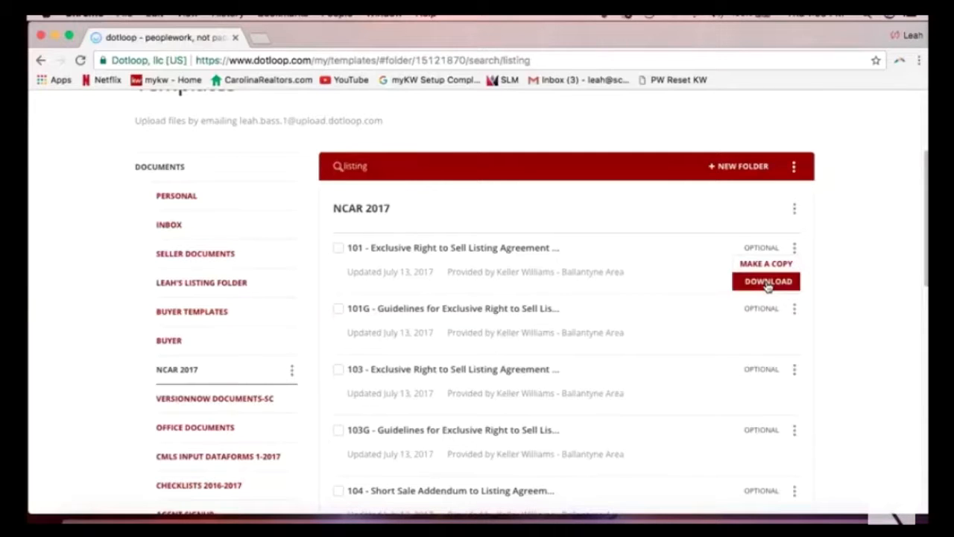
{"action": "scroll", "coordinate": [716, 273], "scroll_direction": "up", "scroll_amount": 5}
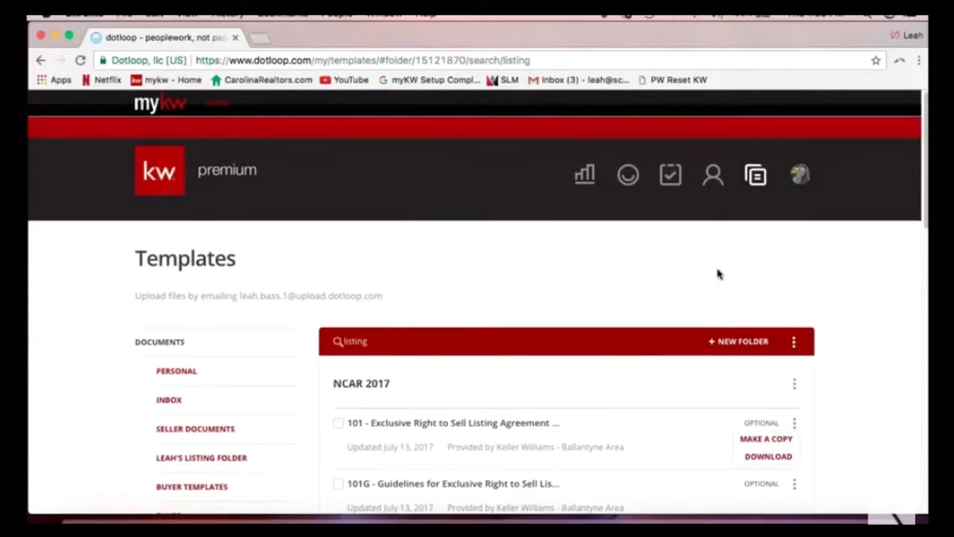
{"action": "left_click", "coordinate": [659, 281]}
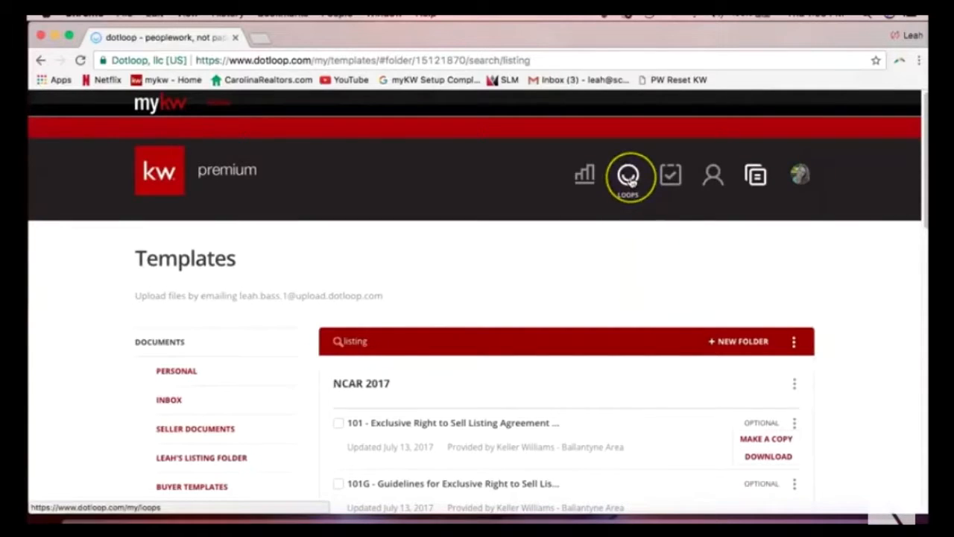
Return from the templates to the Loops page.
{"action": "left_click", "coordinate": [629, 180]}
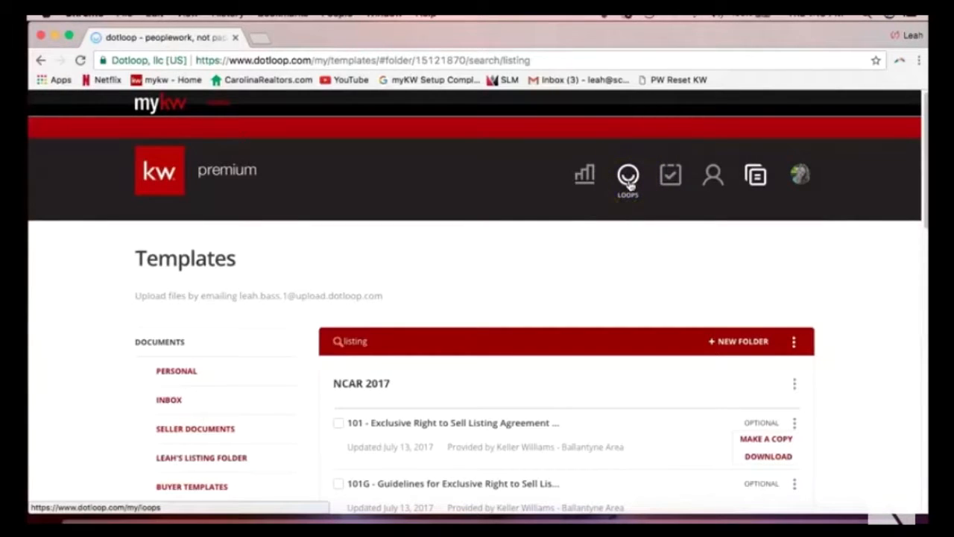
{"action": "left_click", "coordinate": [629, 180]}
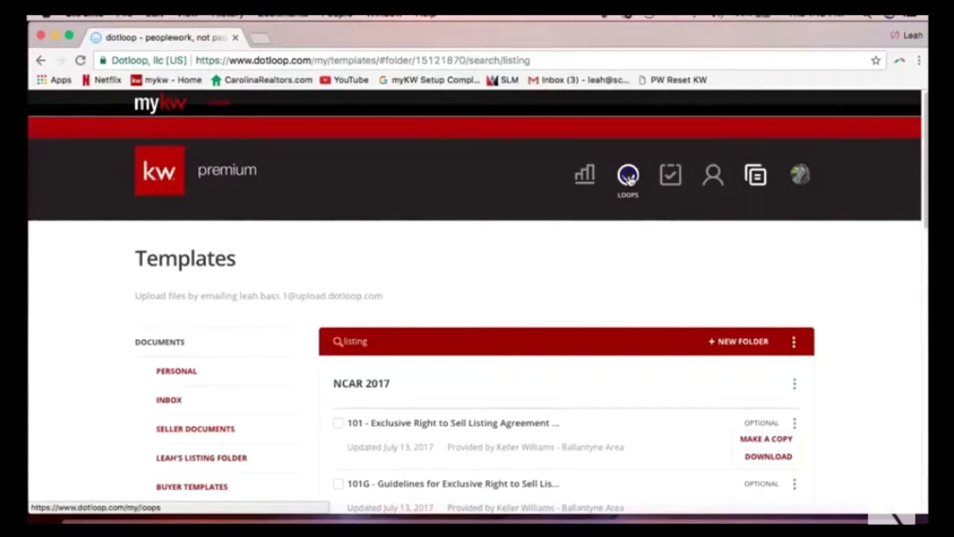
{"action": "left_click", "coordinate": [587, 267]}
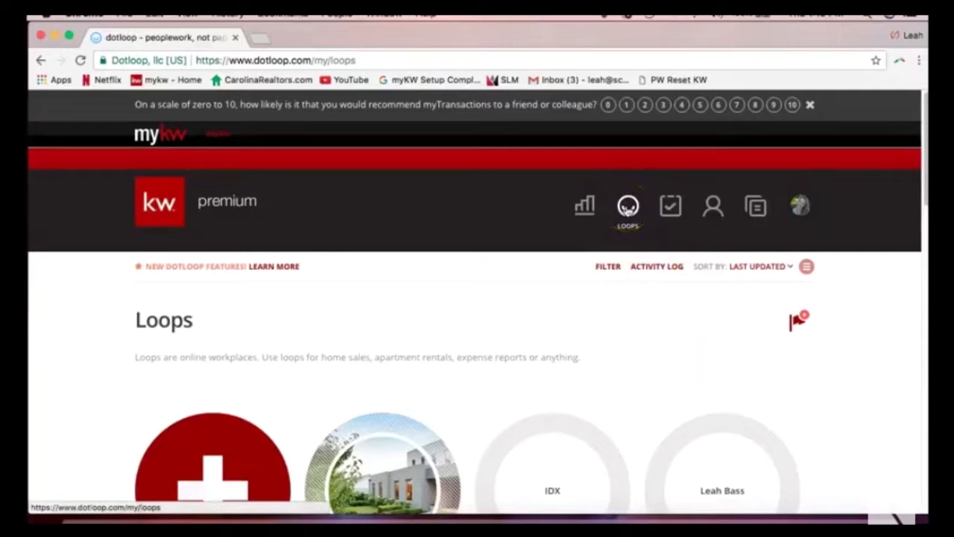
{"action": "left_click", "coordinate": [611, 320]}
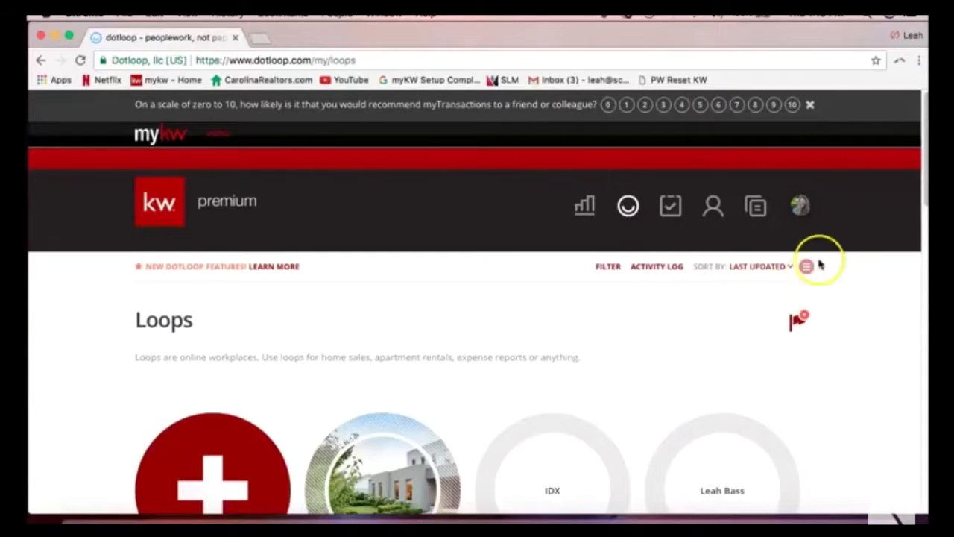
Open the profile menu and highlight the account's Member ID line.
{"action": "left_click", "coordinate": [802, 208]}
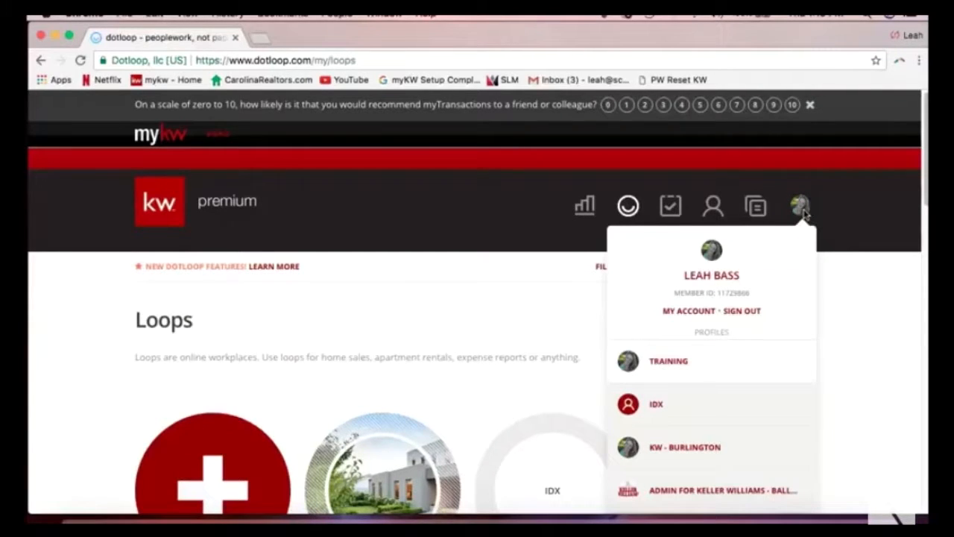
{"action": "left_click_drag", "start_coordinate": [675, 294], "coordinate": [749, 298]}
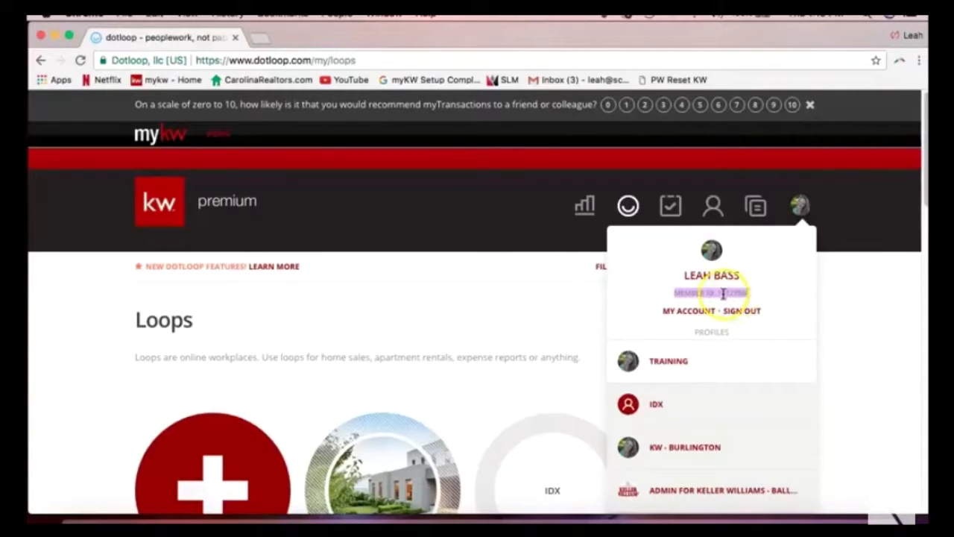
{"action": "left_click", "coordinate": [736, 296]}
{"action": "left_click", "coordinate": [799, 206]}
{"action": "left_click", "coordinate": [760, 291]}
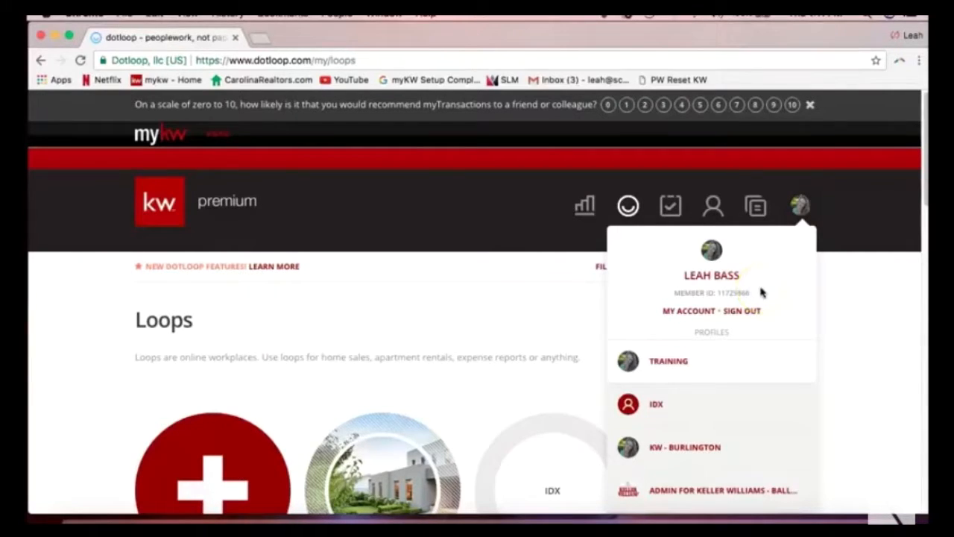
{"action": "scroll", "coordinate": [762, 292], "scroll_direction": "down", "scroll_amount": 1}
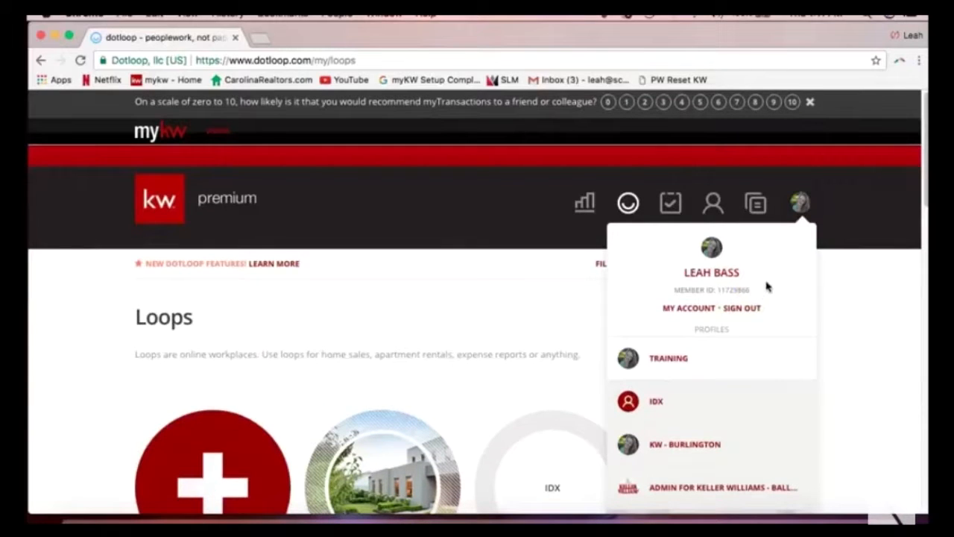
Open My Account settings and scroll down to the Personal Information fields.
{"action": "left_click", "coordinate": [684, 313]}
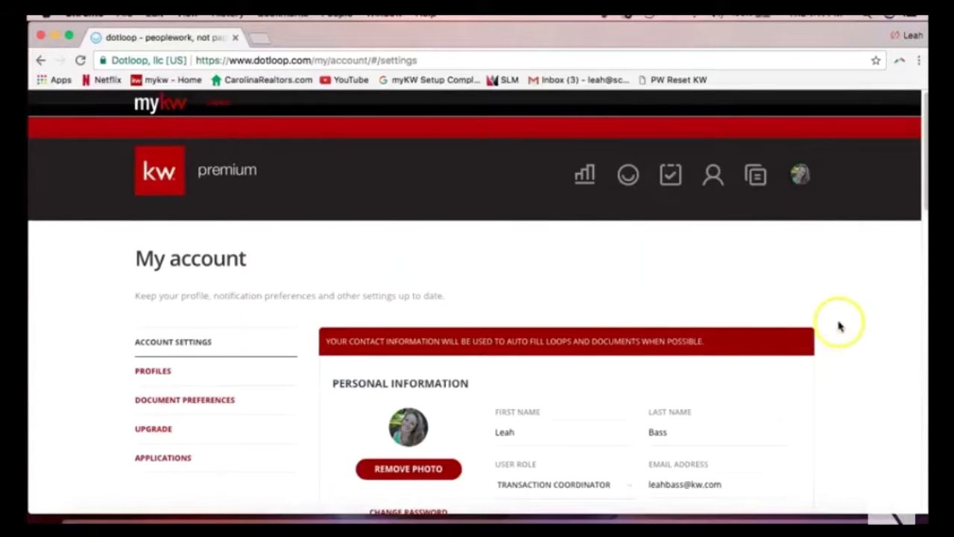
{"action": "left_click", "coordinate": [802, 178]}
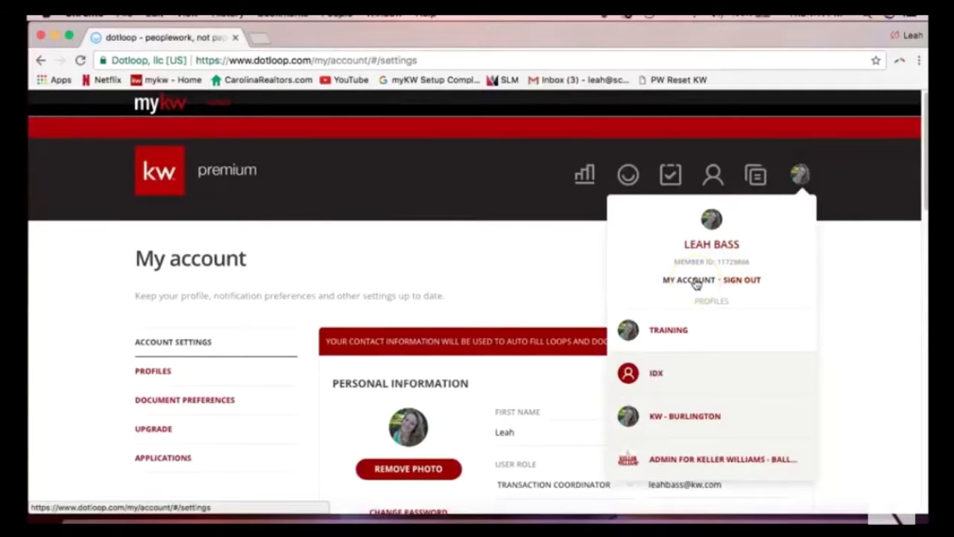
{"action": "left_click", "coordinate": [650, 279]}
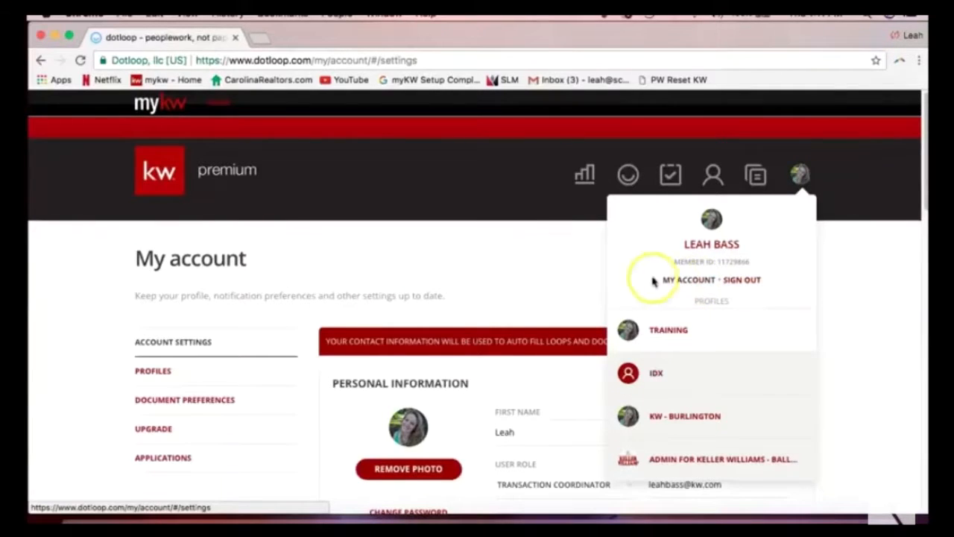
{"action": "scroll", "coordinate": [527, 283], "scroll_direction": "down", "scroll_amount": 3}
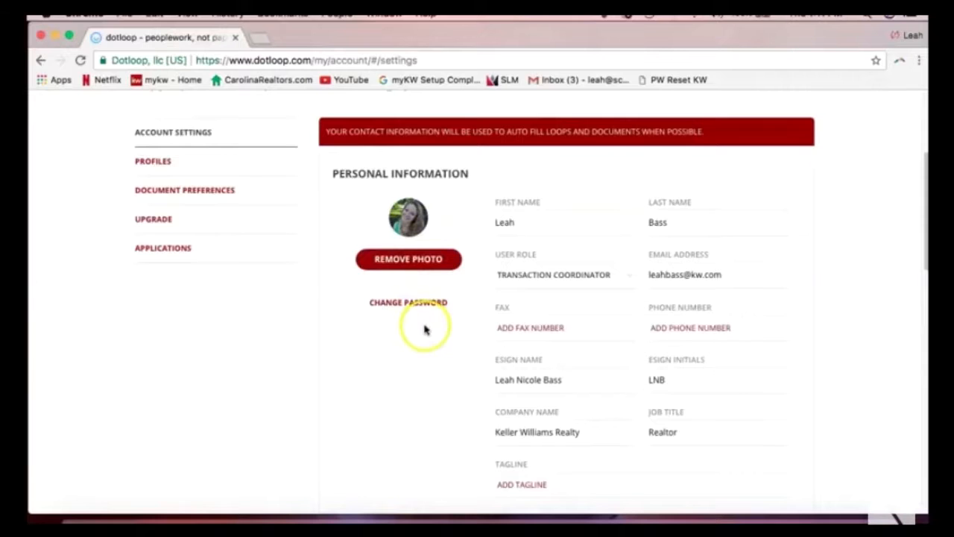
Shorten the middle name in the eSign Name field to an initial with a period.
{"action": "scroll", "coordinate": [425, 329], "scroll_direction": "down", "scroll_amount": 3}
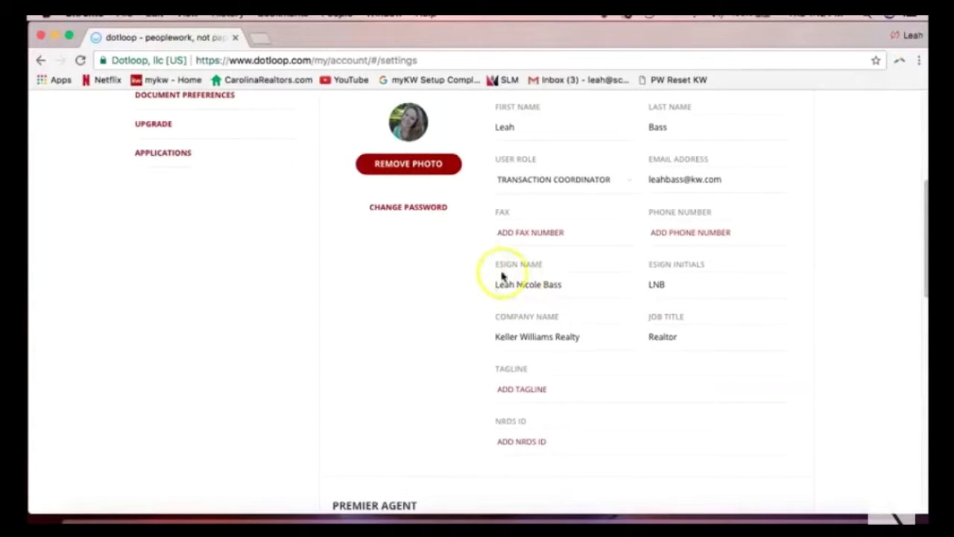
{"action": "left_click_drag", "start_coordinate": [497, 267], "coordinate": [545, 268]}
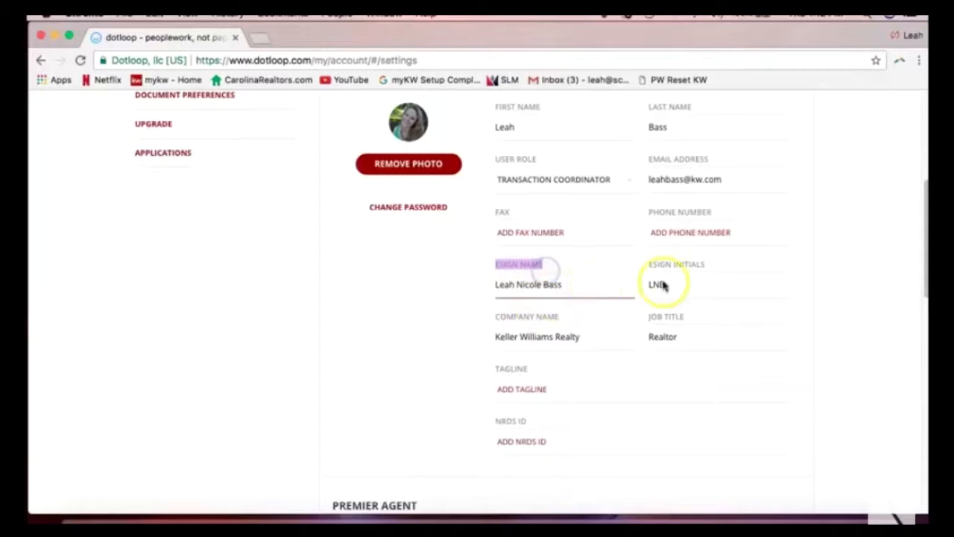
{"action": "left_click_drag", "start_coordinate": [649, 265], "coordinate": [708, 265]}
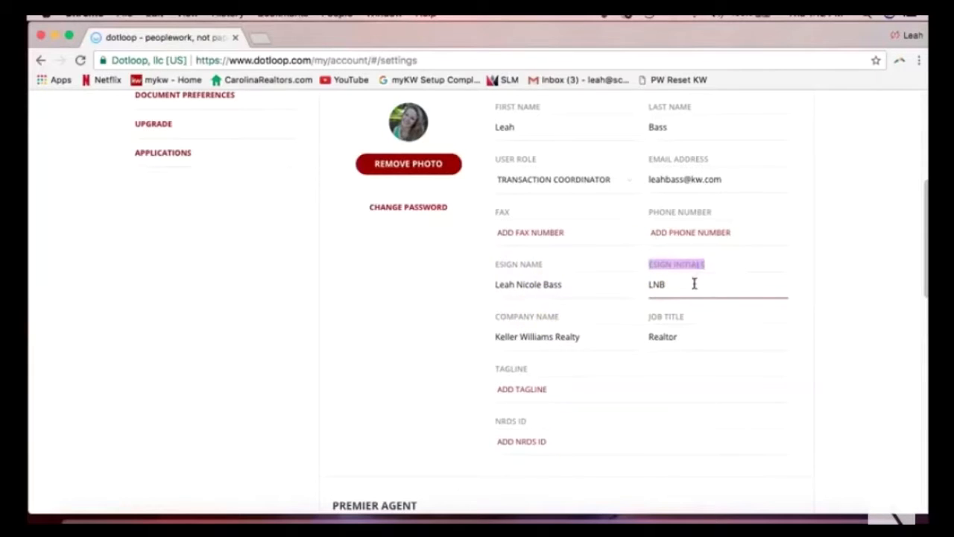
{"action": "left_click", "coordinate": [568, 286]}
{"action": "left_click", "coordinate": [495, 296]}
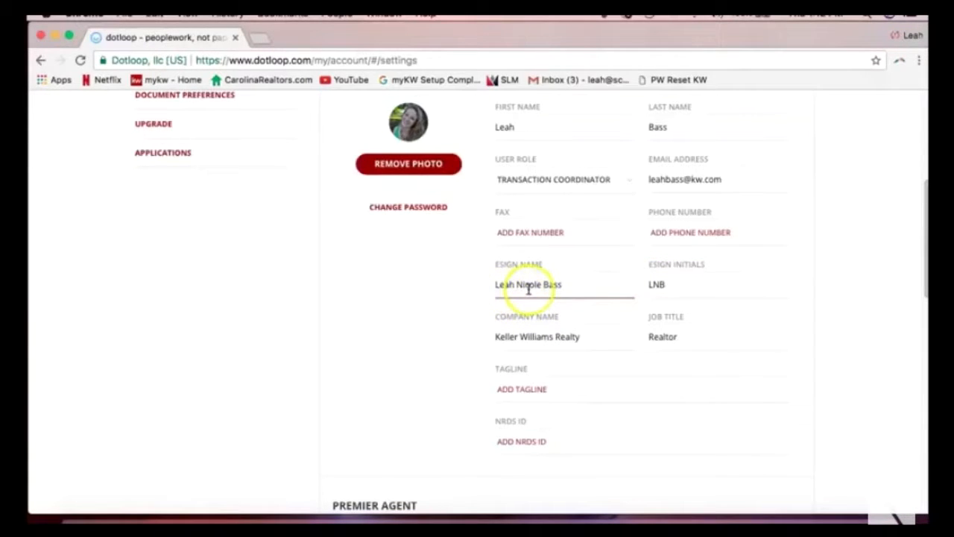
{"action": "left_click_drag", "start_coordinate": [520, 286], "coordinate": [543, 284]}
{"action": "key", "text": "BackSpace"}
{"action": "type", "text": "."}
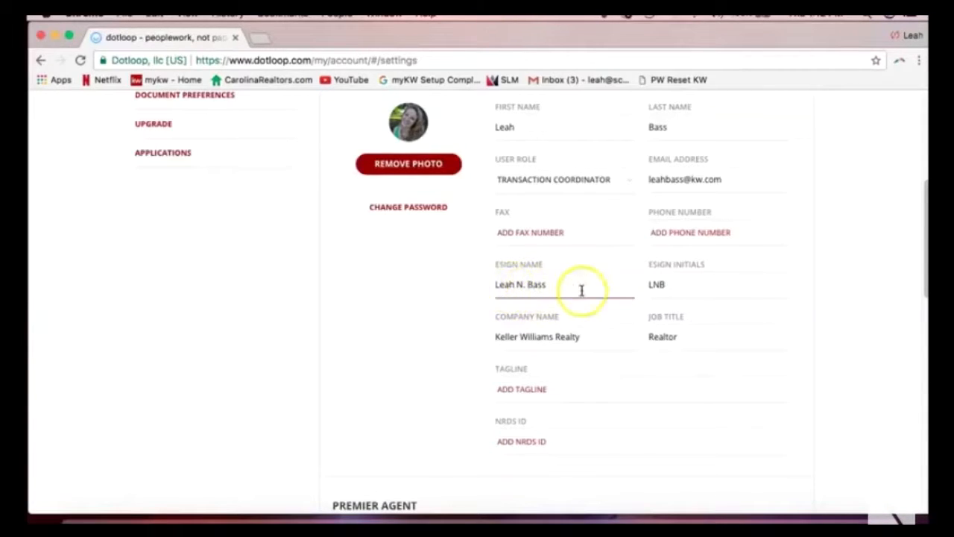
{"action": "left_click", "coordinate": [674, 285]}
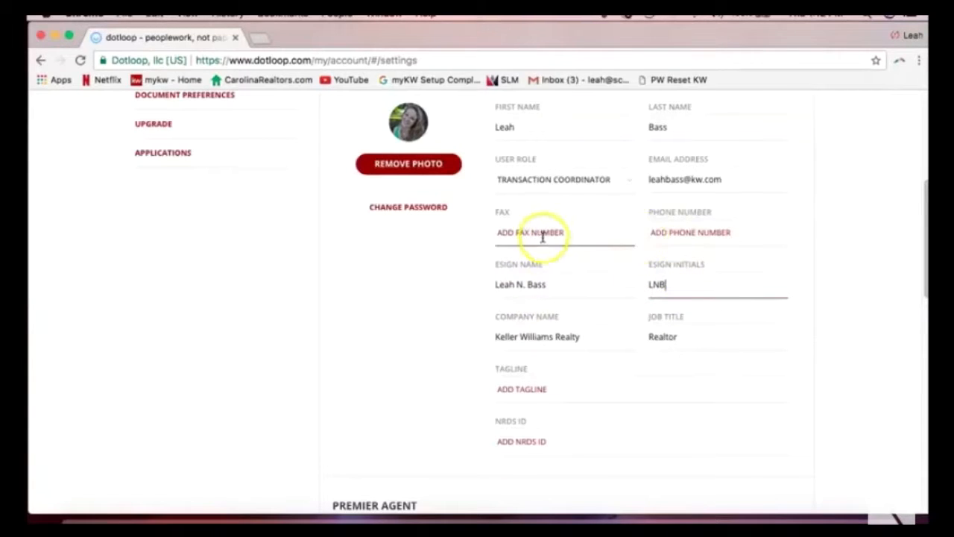
Enter the account's phone number in the Phone Number field.
{"action": "left_click", "coordinate": [509, 231]}
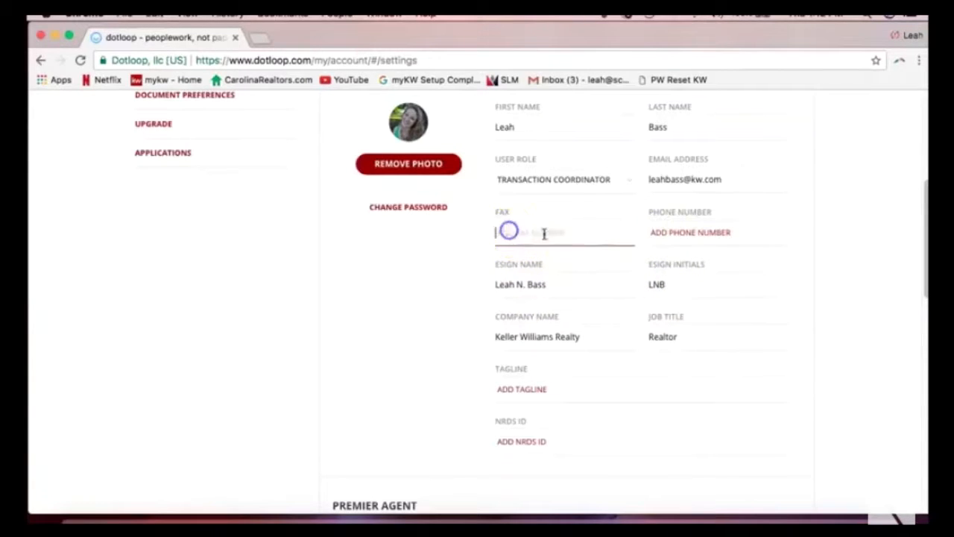
{"action": "left_click", "coordinate": [684, 237]}
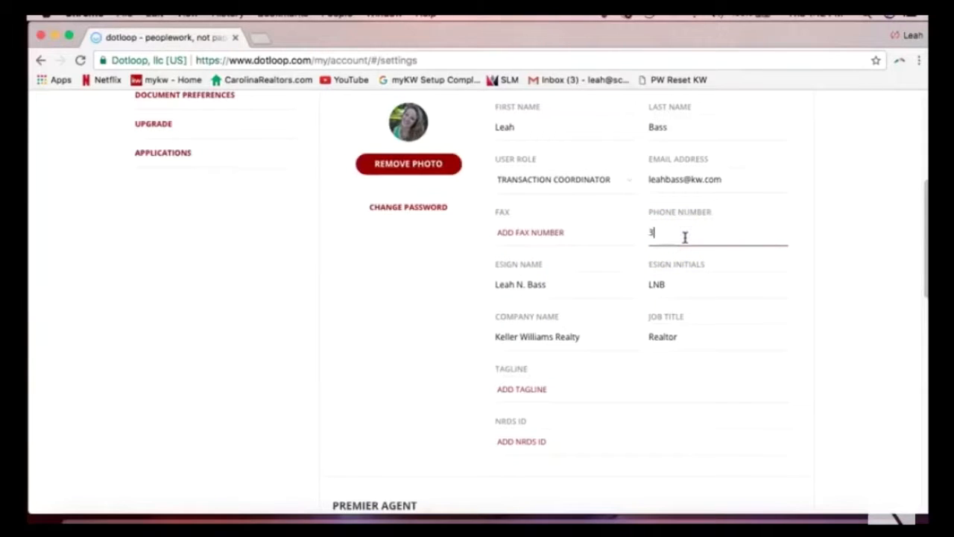
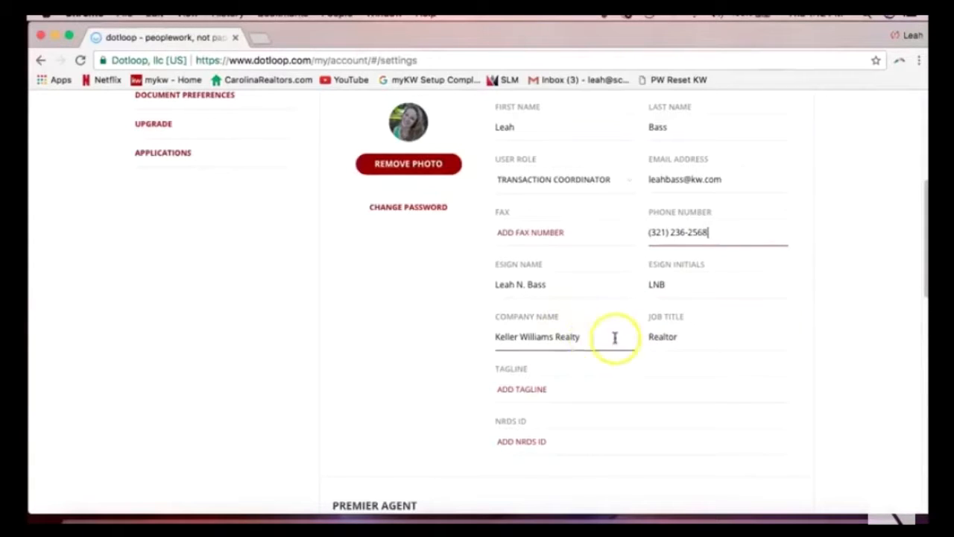
{"action": "left_click", "coordinate": [858, 347]}
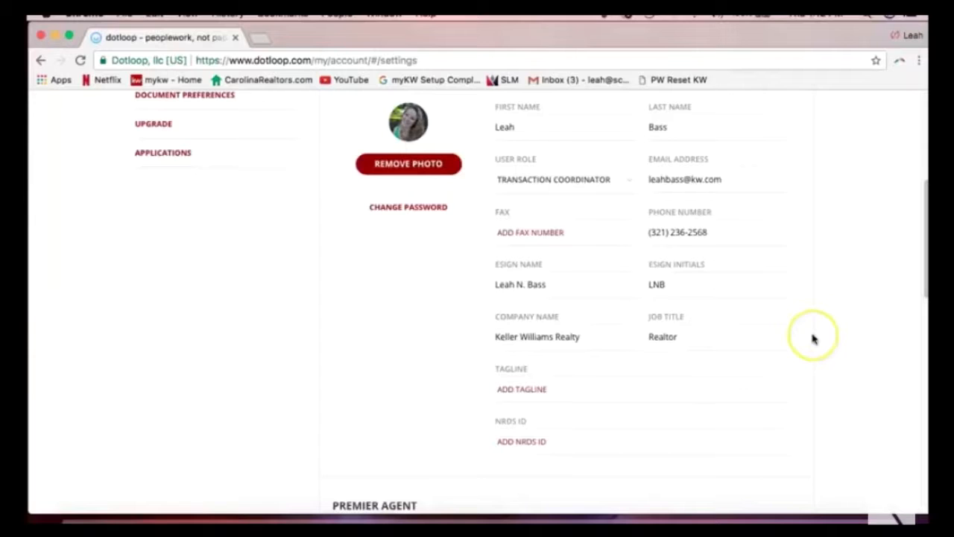
Review the Address section's street address and city values.
{"action": "scroll", "coordinate": [812, 339], "scroll_direction": "down", "scroll_amount": 3}
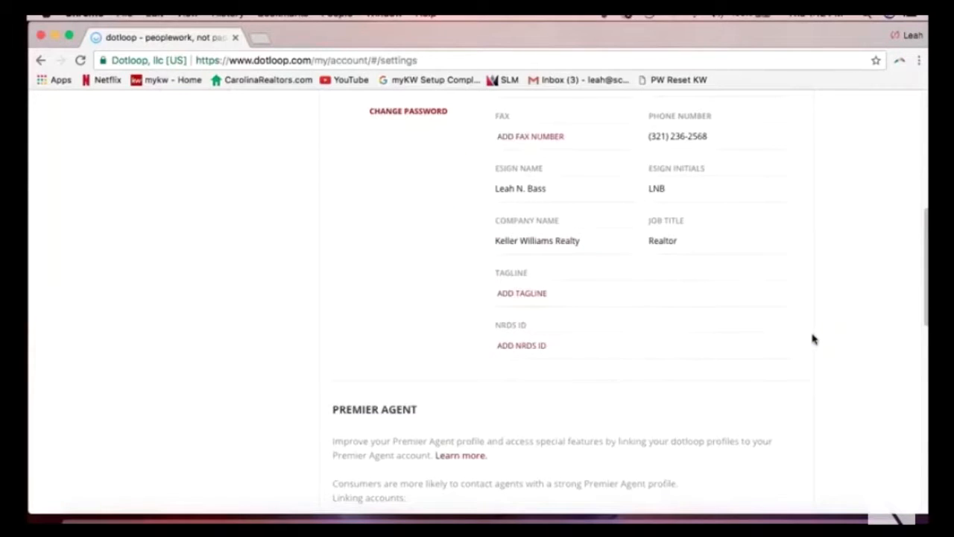
{"action": "scroll", "coordinate": [813, 340], "scroll_direction": "down", "scroll_amount": 15}
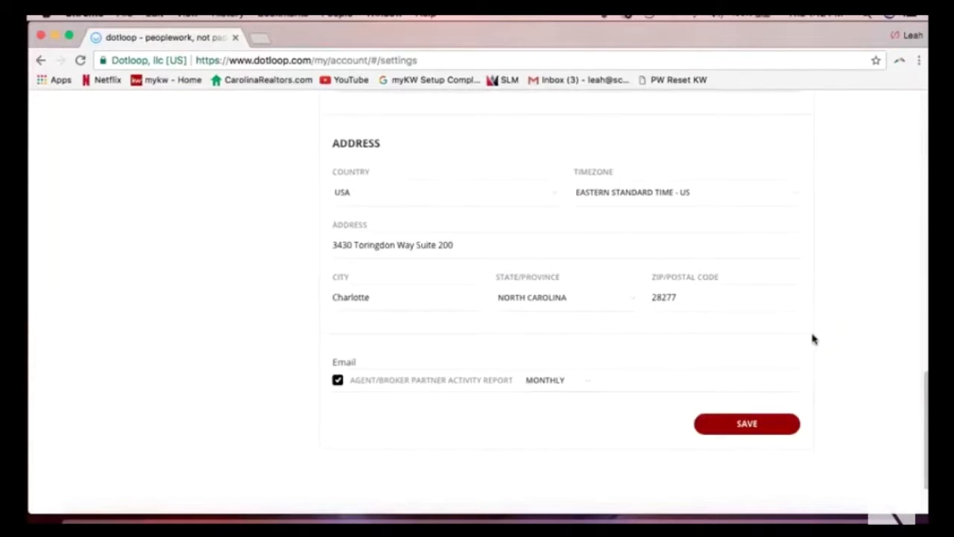
{"action": "left_click_drag", "start_coordinate": [329, 144], "coordinate": [382, 144]}
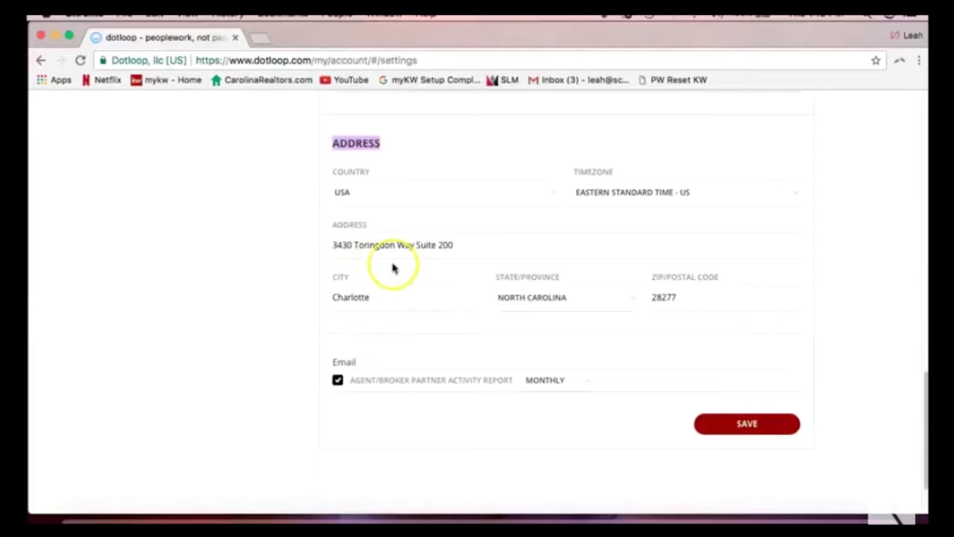
{"action": "left_click_drag", "start_coordinate": [337, 245], "coordinate": [454, 247]}
{"action": "left_click", "coordinate": [369, 299]}
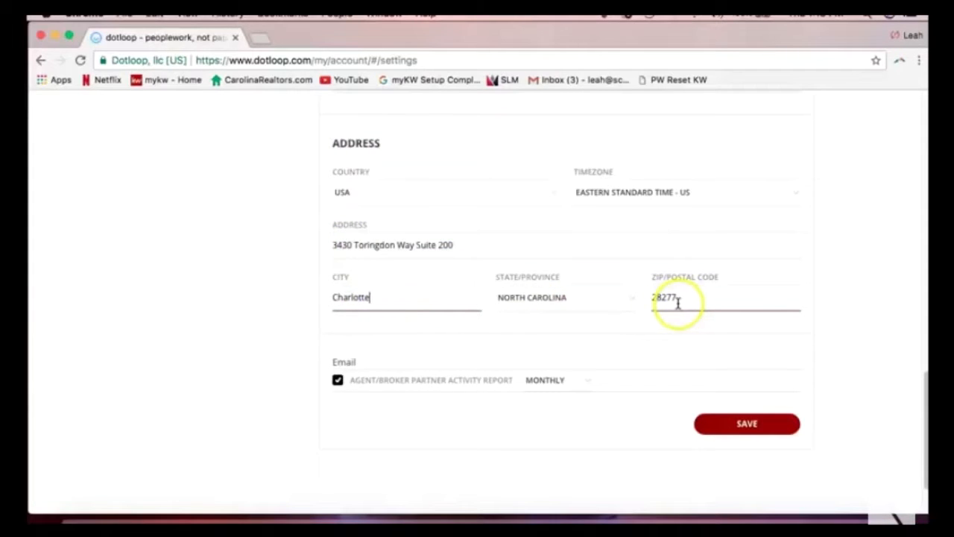
Save the updated contact information and return to the top of the page.
{"action": "left_click", "coordinate": [748, 425]}
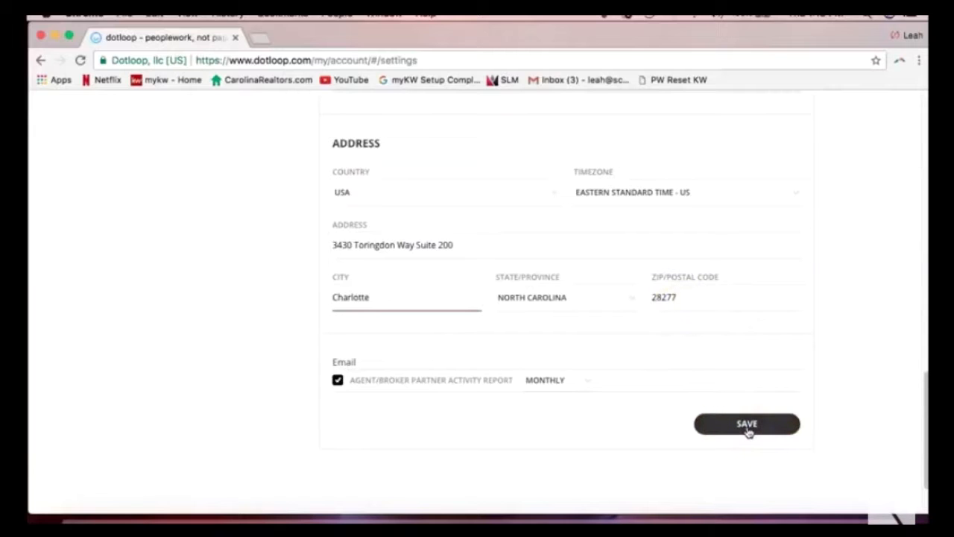
{"action": "left_click", "coordinate": [747, 424]}
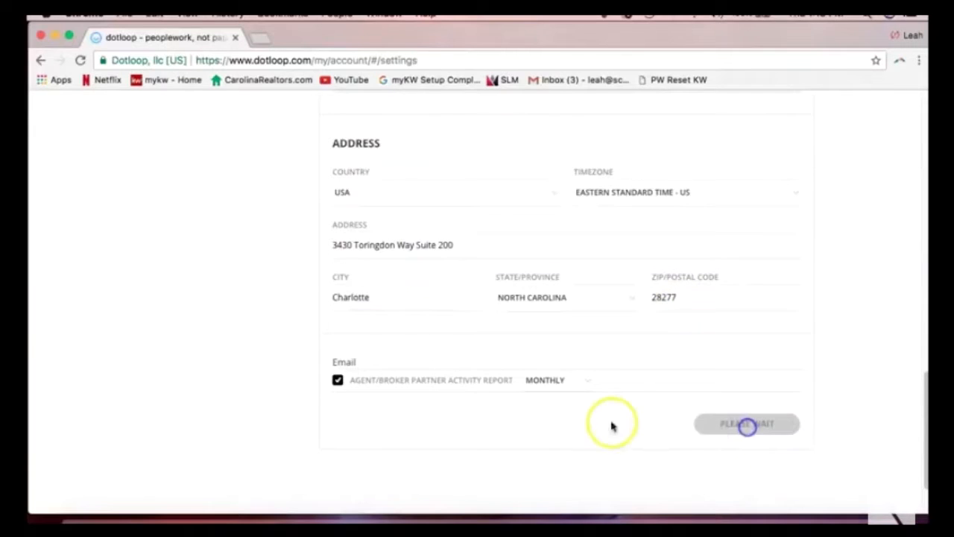
{"action": "left_click", "coordinate": [211, 347]}
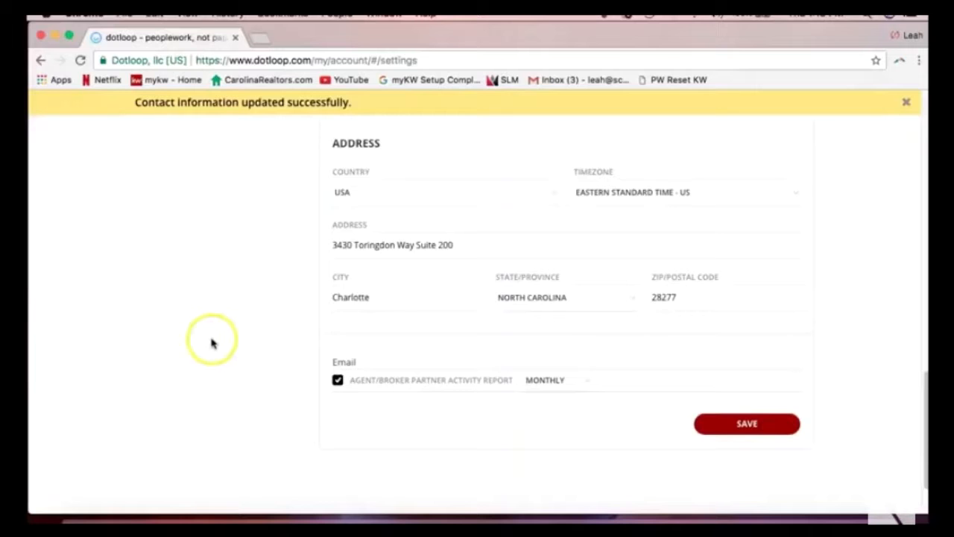
{"action": "scroll", "coordinate": [211, 341], "scroll_direction": "up", "scroll_amount": 3}
{"action": "scroll", "coordinate": [194, 339], "scroll_direction": "up", "scroll_amount": 4}
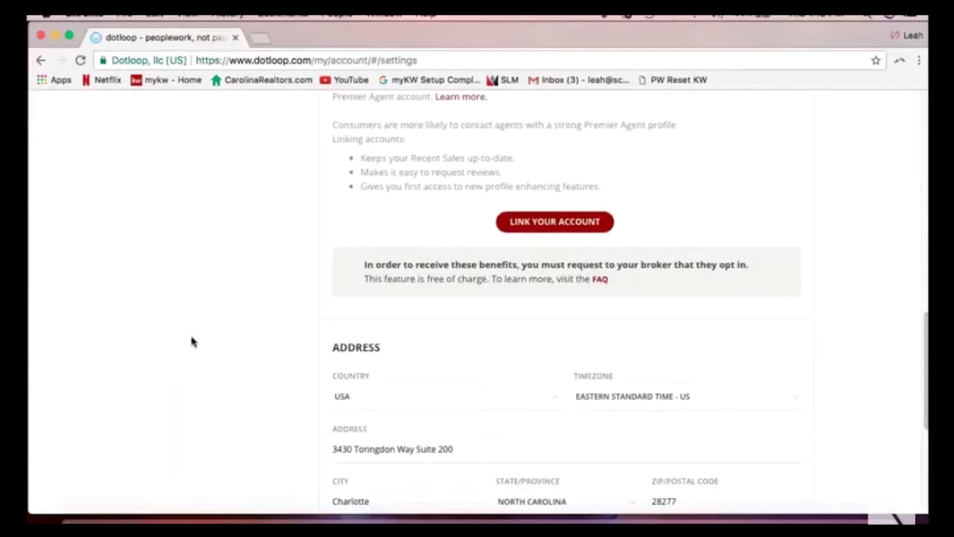
{"action": "scroll", "coordinate": [186, 345], "scroll_direction": "down", "scroll_amount": 1}
{"action": "scroll", "coordinate": [185, 346], "scroll_direction": "up", "scroll_amount": 3}
{"action": "scroll", "coordinate": [182, 346], "scroll_direction": "up", "scroll_amount": 10}
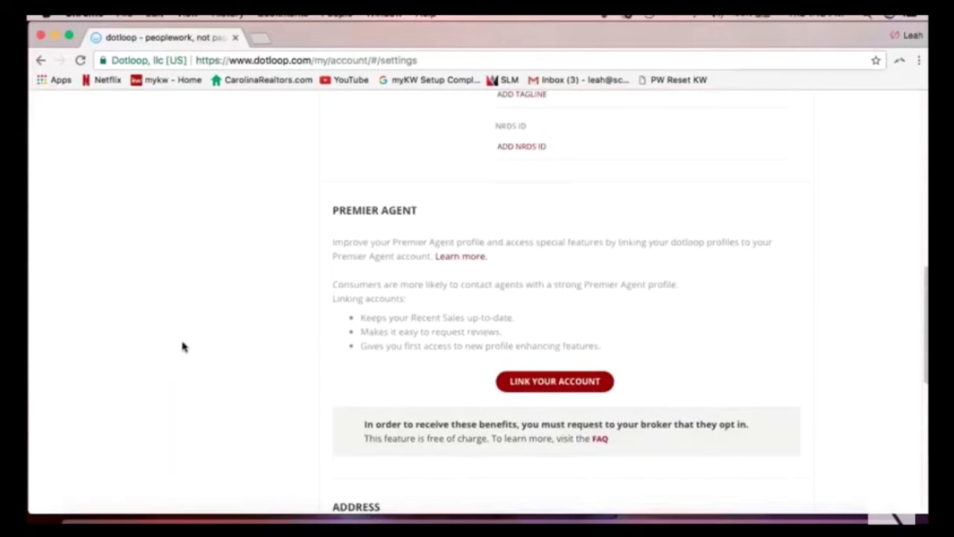
{"action": "scroll", "coordinate": [182, 345], "scroll_direction": "up", "scroll_amount": 4}
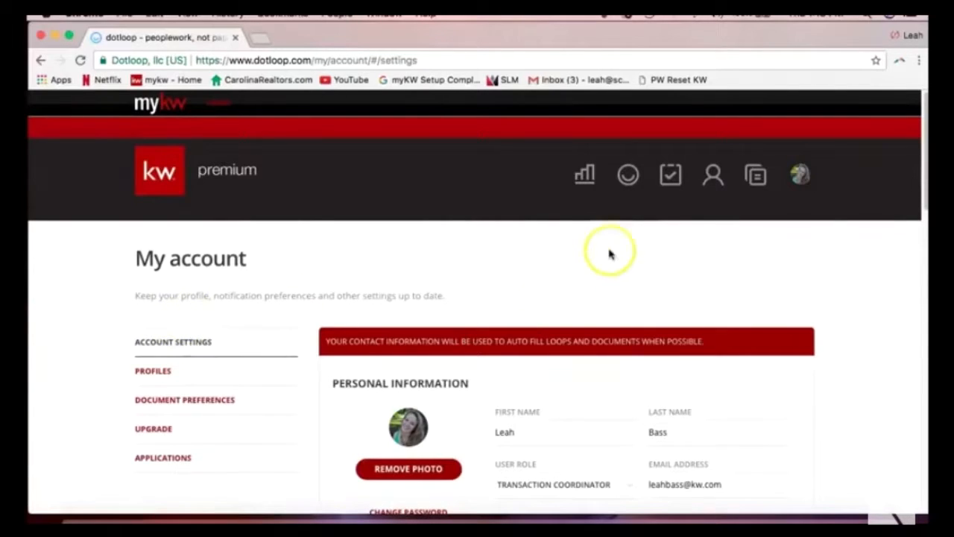
{"action": "left_click", "coordinate": [629, 177]}
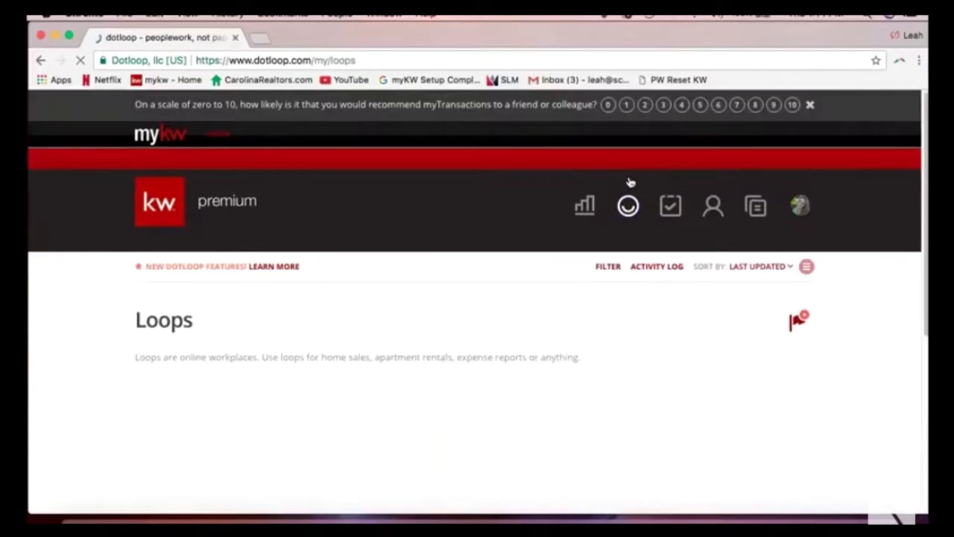
{"action": "left_click", "coordinate": [628, 207]}
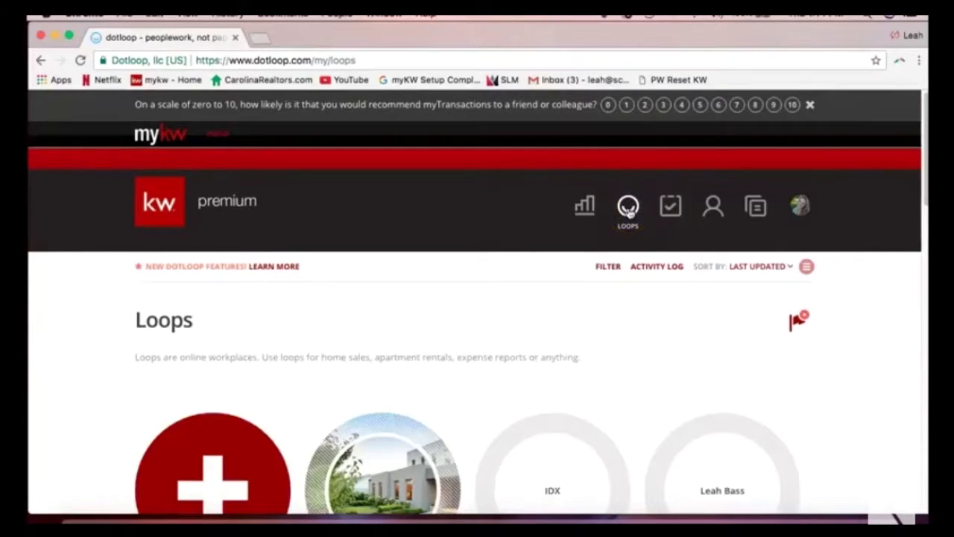
{"action": "left_click", "coordinate": [615, 288]}
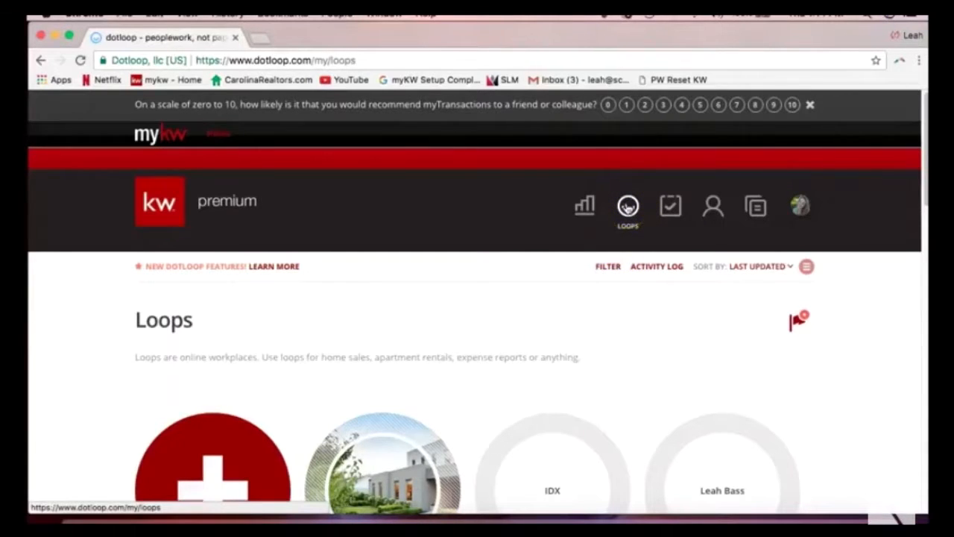
{"action": "scroll", "coordinate": [600, 294], "scroll_direction": "down", "scroll_amount": 3}
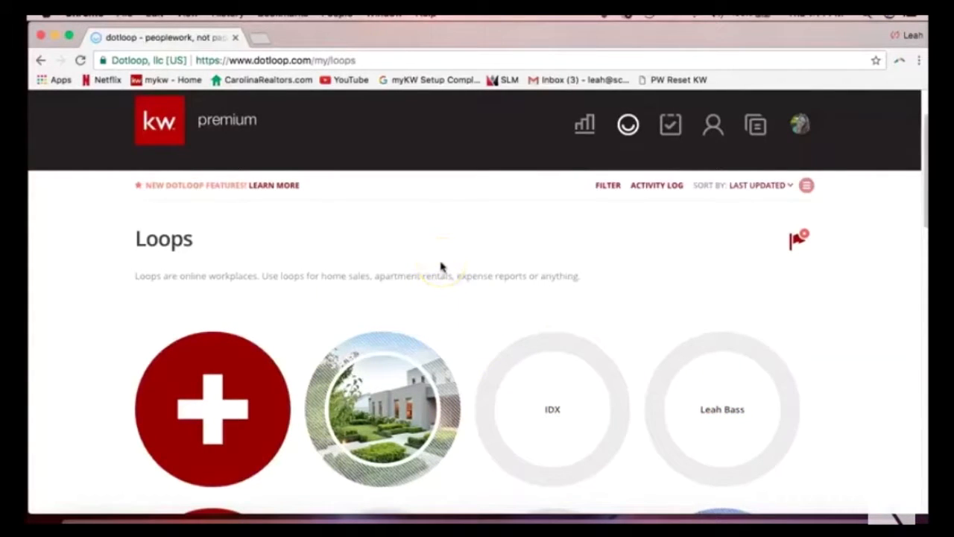
{"action": "scroll", "coordinate": [441, 267], "scroll_direction": "down", "scroll_amount": 1}
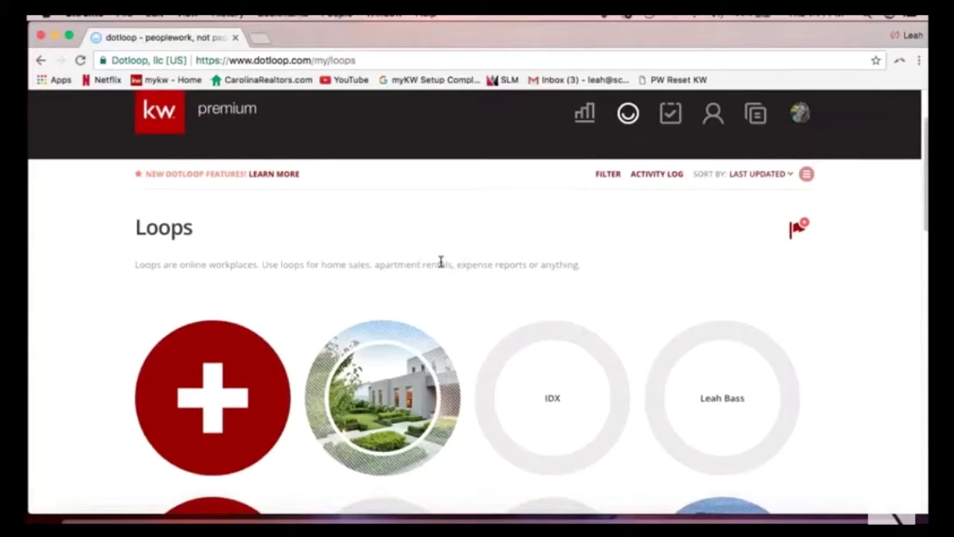
{"action": "scroll", "coordinate": [439, 261], "scroll_direction": "down", "scroll_amount": 1}
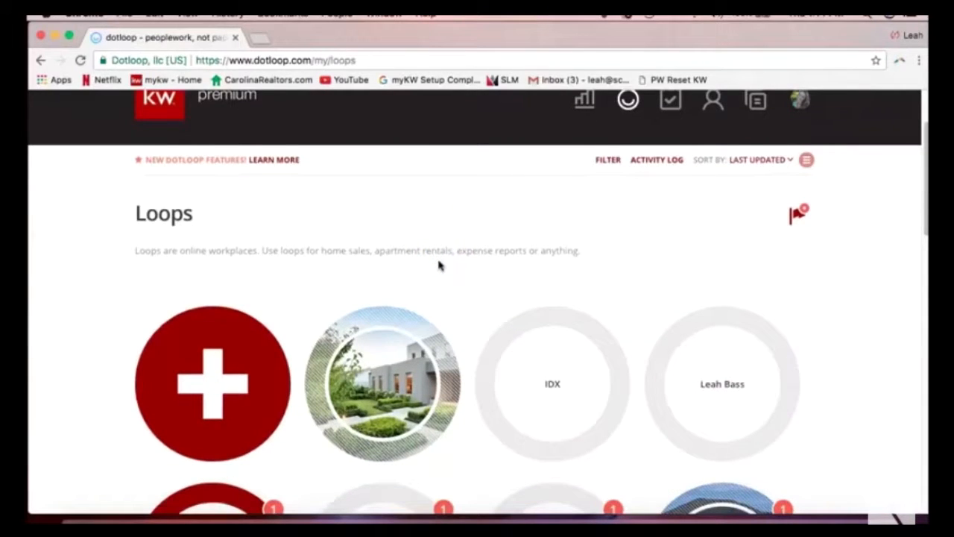
{"action": "scroll", "coordinate": [317, 264], "scroll_direction": "down", "scroll_amount": 2}
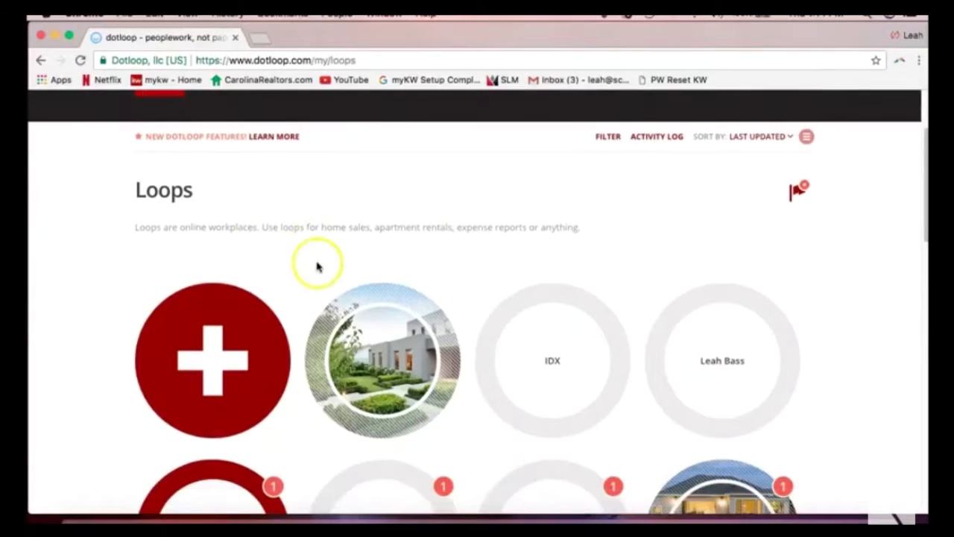
{"action": "scroll", "coordinate": [597, 336], "scroll_direction": "down", "scroll_amount": 5}
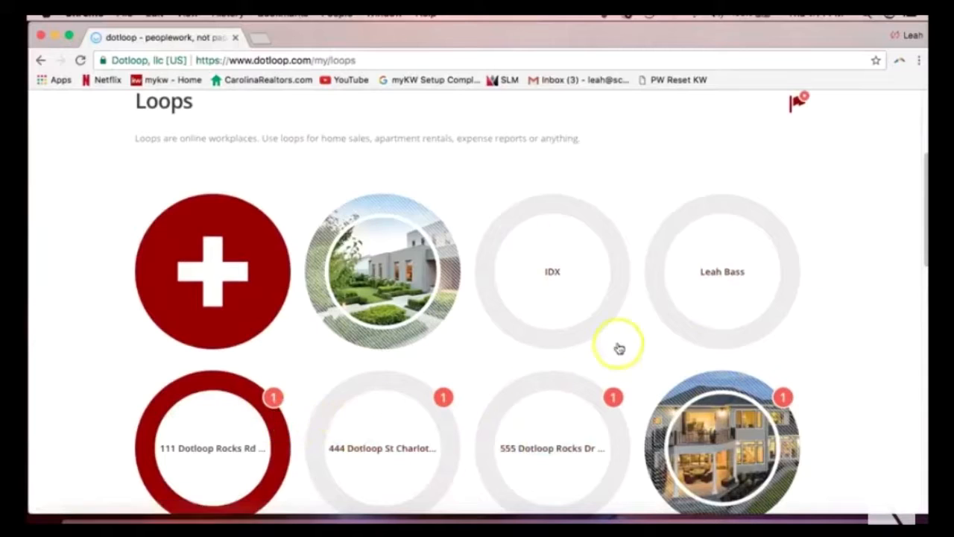
{"action": "scroll", "coordinate": [633, 322], "scroll_direction": "up", "scroll_amount": 15}
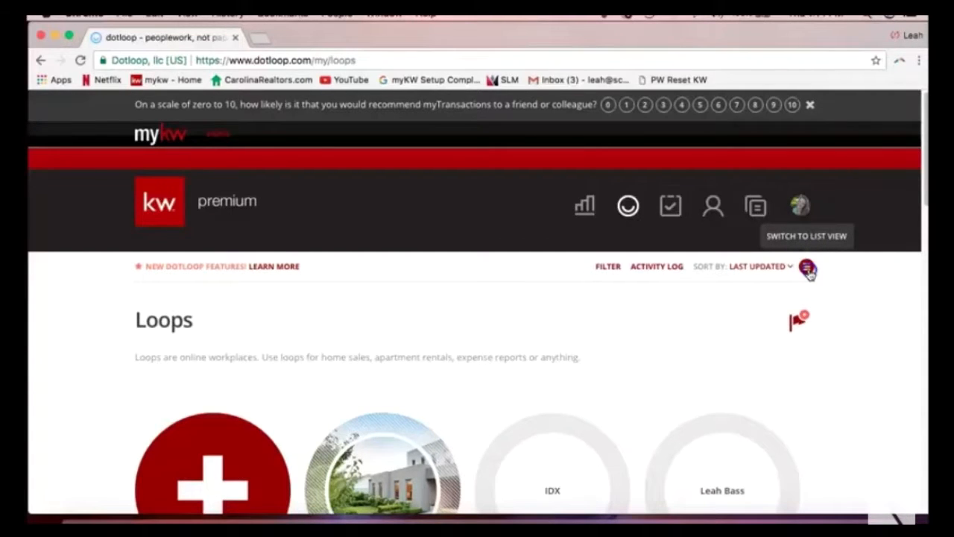
{"action": "left_click", "coordinate": [807, 268]}
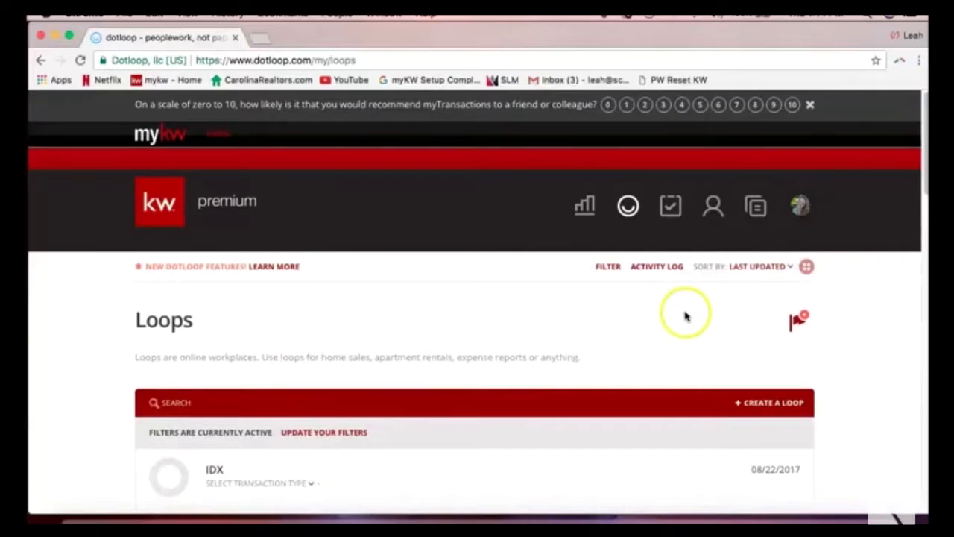
{"action": "scroll", "coordinate": [684, 317], "scroll_direction": "down", "scroll_amount": 2}
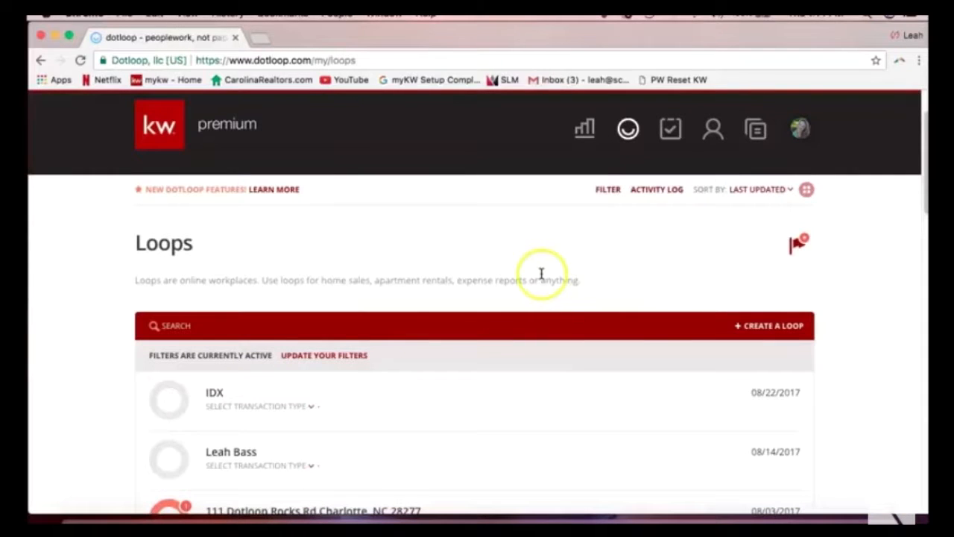
{"action": "scroll", "coordinate": [472, 278], "scroll_direction": "down", "scroll_amount": 1}
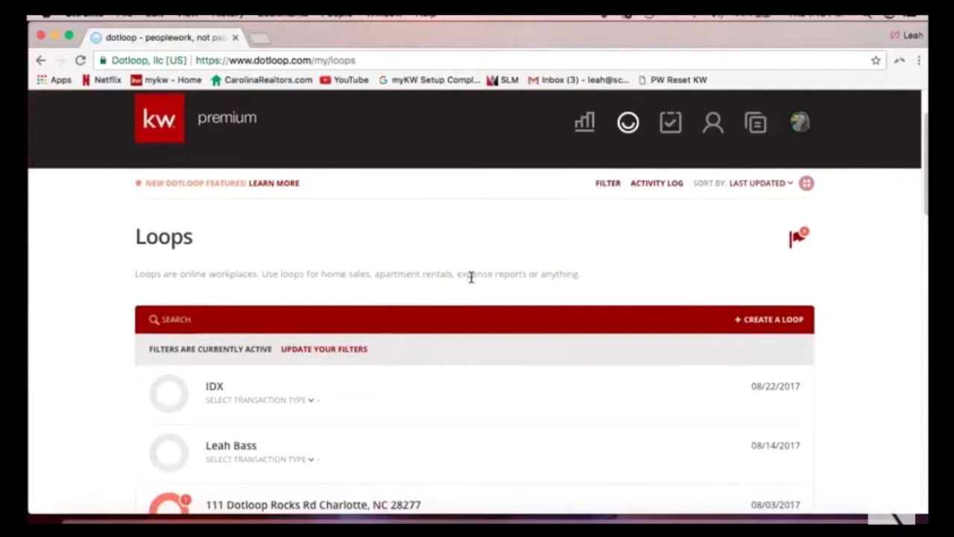
{"action": "left_click", "coordinate": [183, 319]}
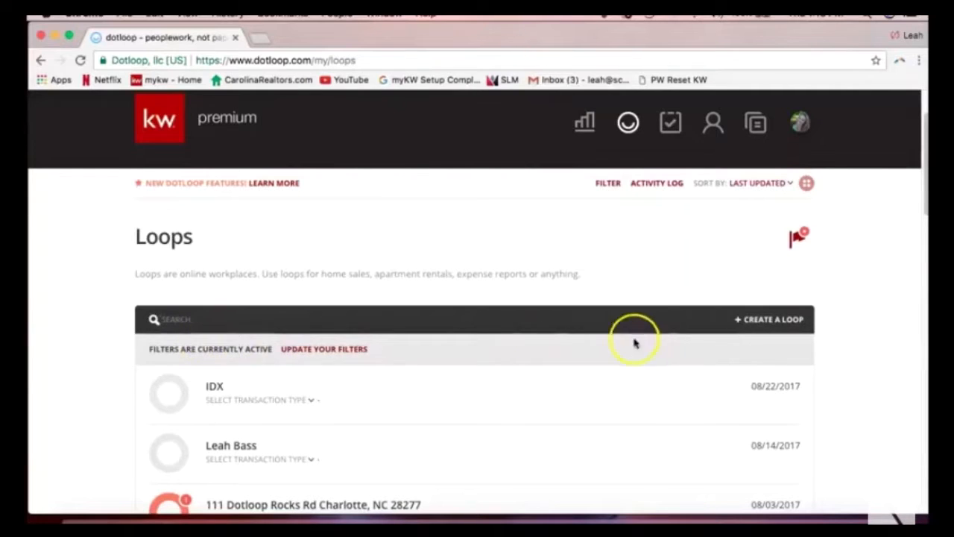
{"action": "left_click", "coordinate": [815, 203]}
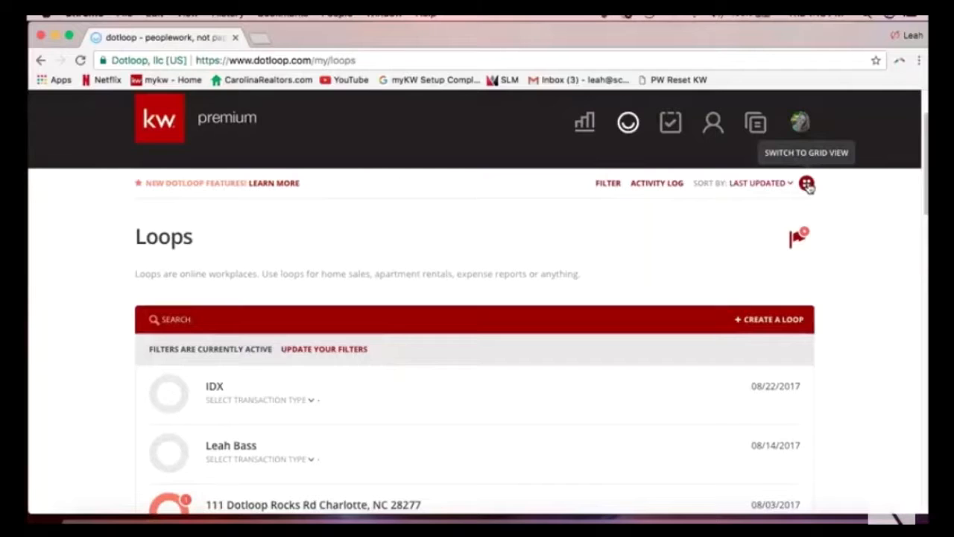
{"action": "left_click", "coordinate": [807, 184]}
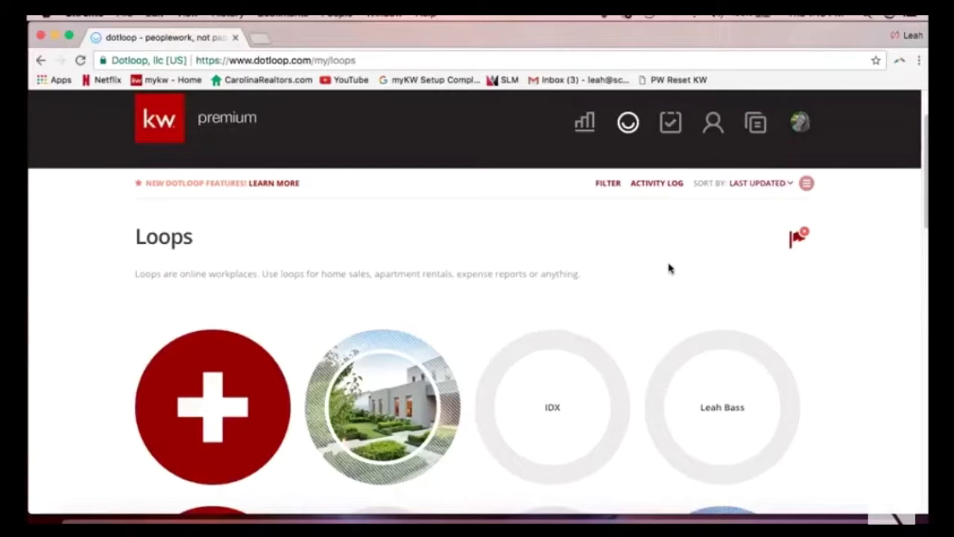
{"action": "left_click", "coordinate": [627, 255]}
{"action": "scroll", "coordinate": [615, 251], "scroll_direction": "up", "scroll_amount": 1}
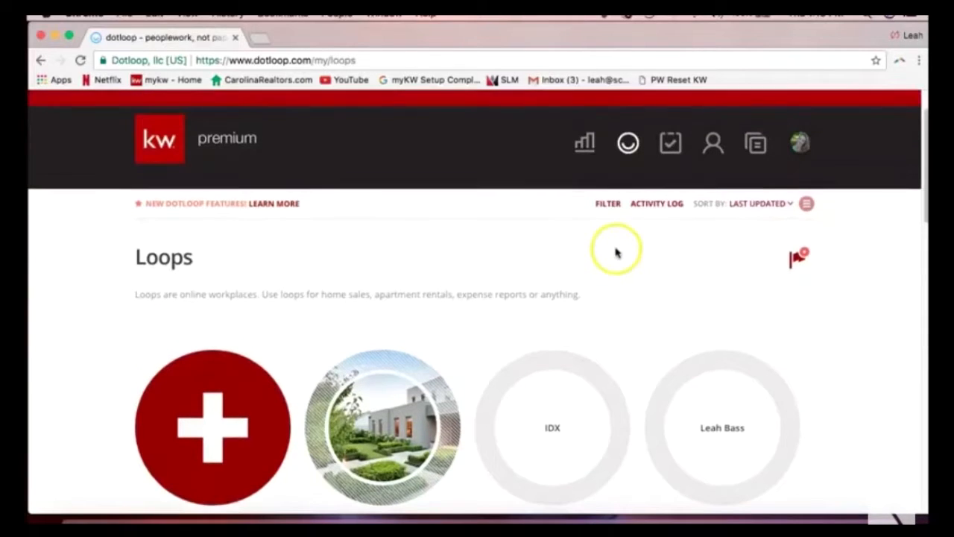
Clear all loop status filters, apply them, and scroll through the full list of loops.
{"action": "left_click", "coordinate": [608, 205]}
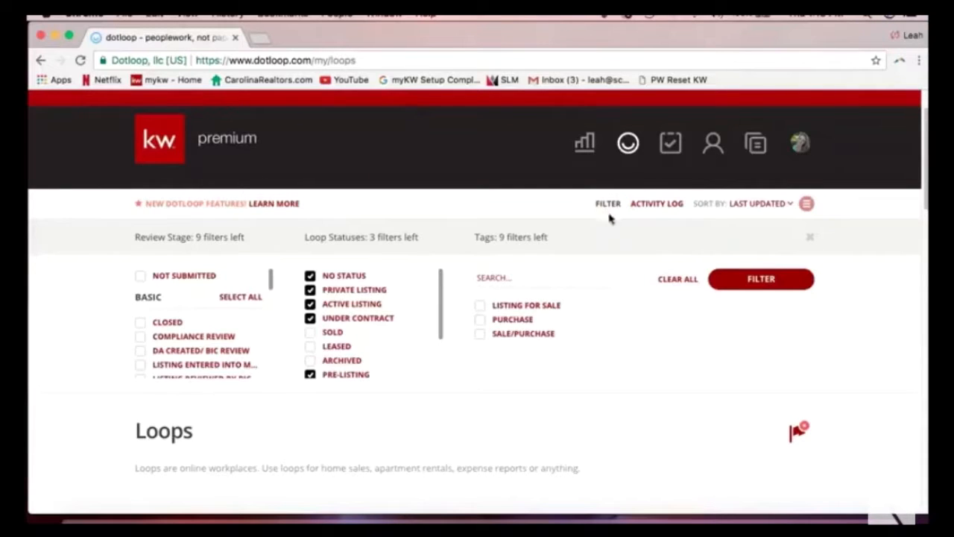
{"action": "left_click", "coordinate": [678, 282]}
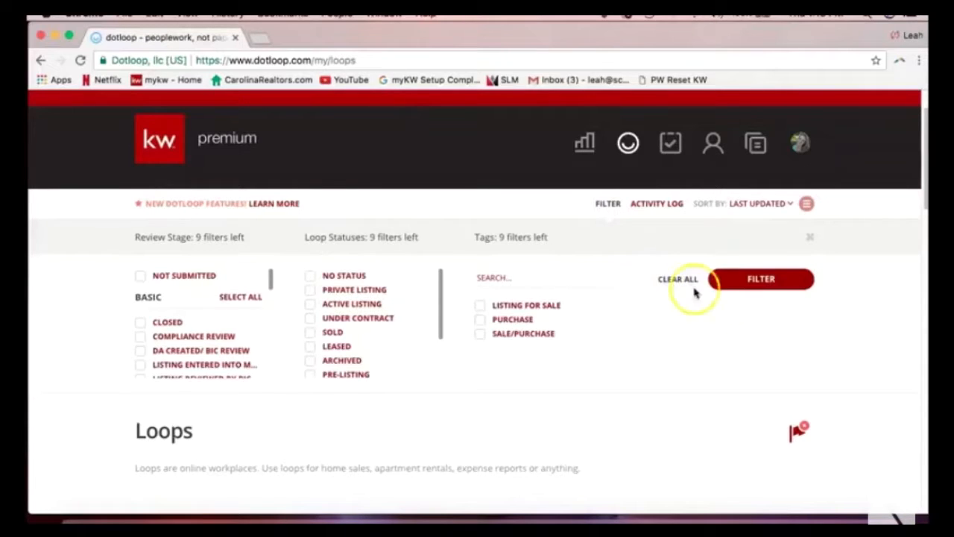
{"action": "left_click", "coordinate": [770, 282]}
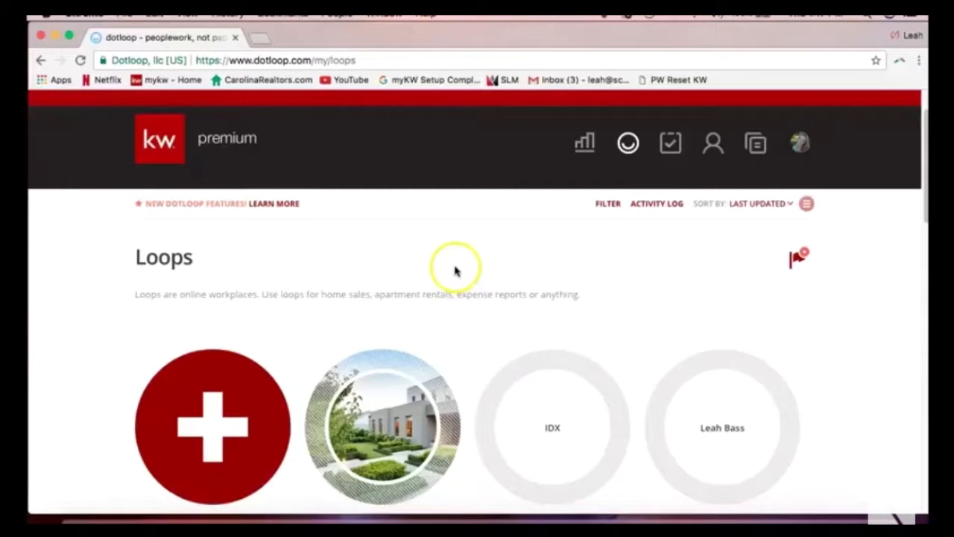
{"action": "scroll", "coordinate": [433, 261], "scroll_direction": "down", "scroll_amount": 2}
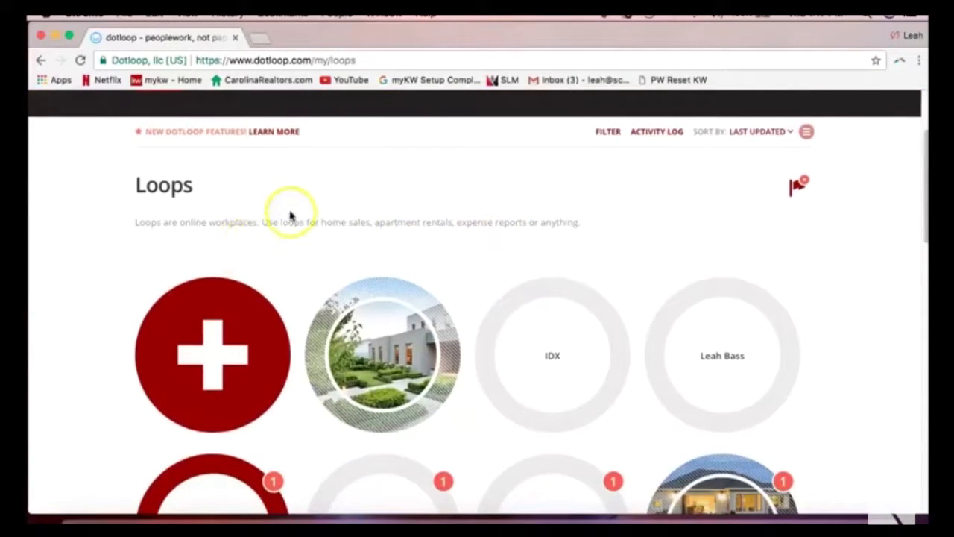
{"action": "scroll", "coordinate": [291, 213], "scroll_direction": "down", "scroll_amount": 1}
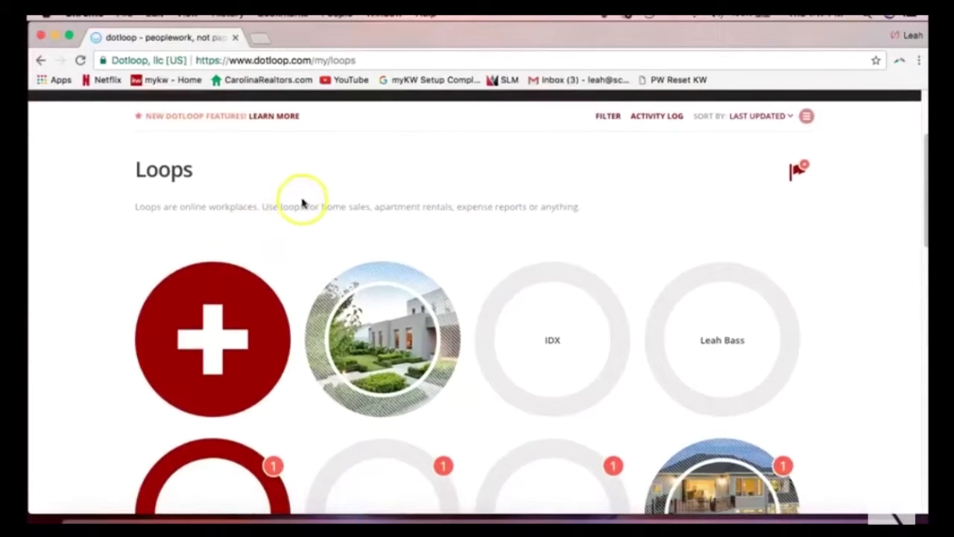
{"action": "scroll", "coordinate": [300, 203], "scroll_direction": "down", "scroll_amount": 1}
{"action": "scroll", "coordinate": [300, 202], "scroll_direction": "down", "scroll_amount": 1}
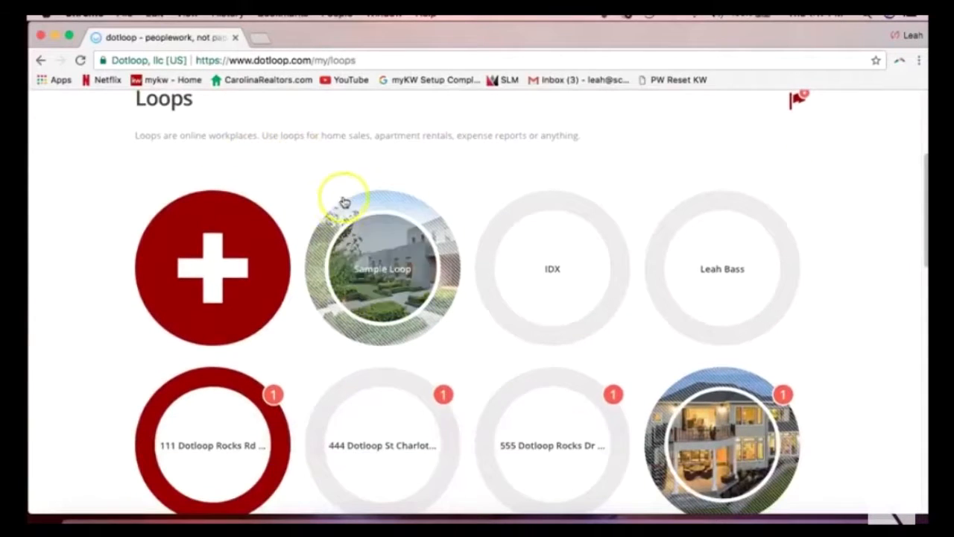
Create a new loop and name it '222 Dotloop Rocks Dr.'.
{"action": "left_click", "coordinate": [228, 263]}
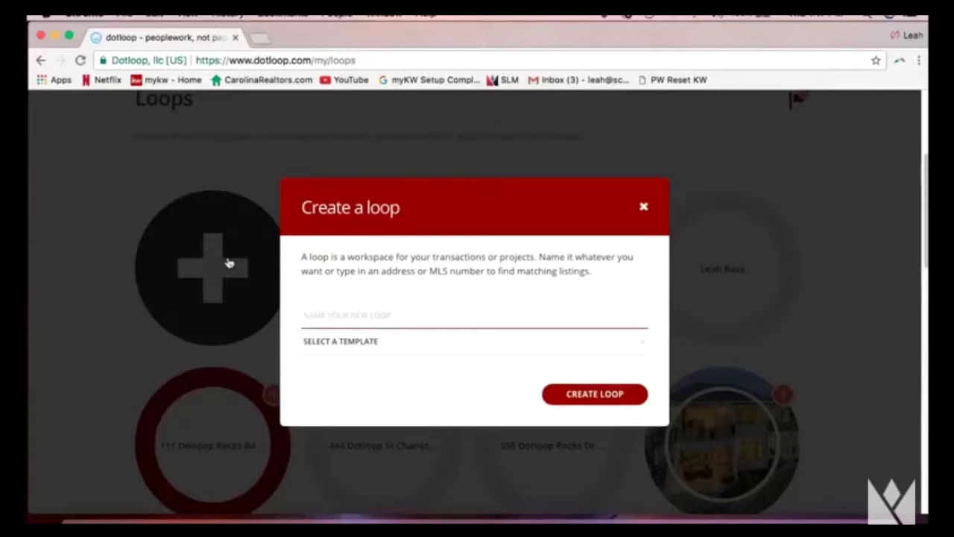
{"action": "type", "text": "123"}
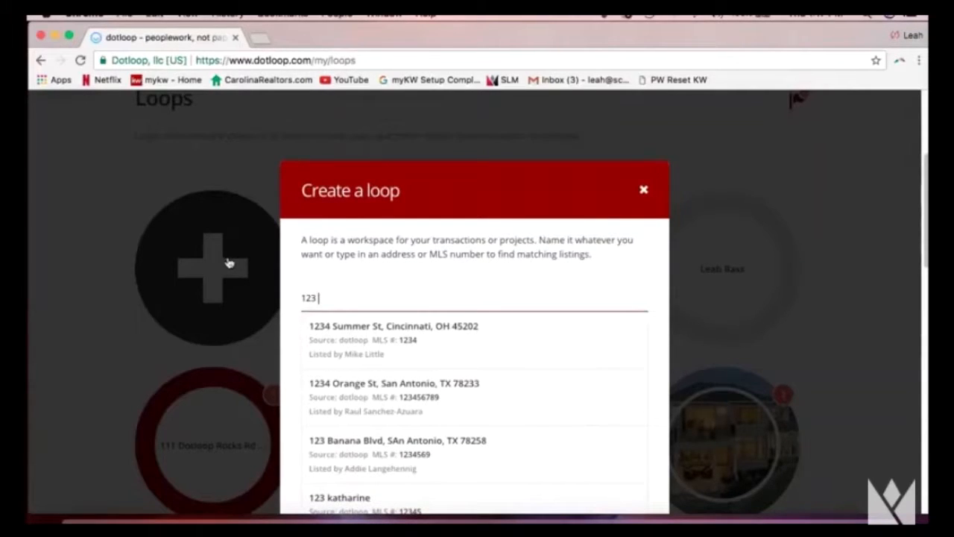
{"action": "key", "text": "BackSpace"}
{"action": "key", "text": "BackSpace"}
{"action": "key", "text": "BackSpace"}
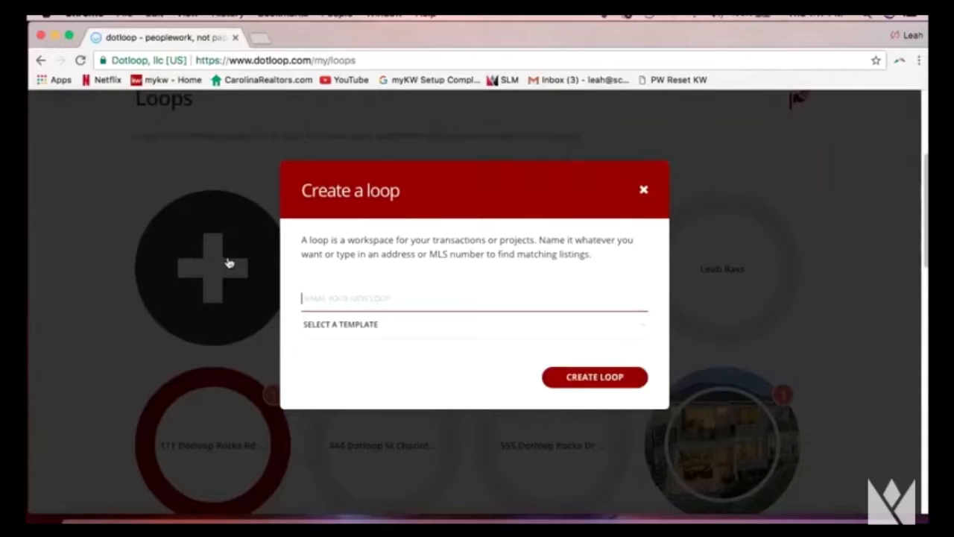
{"action": "type", "text": "222 Dotloop "}
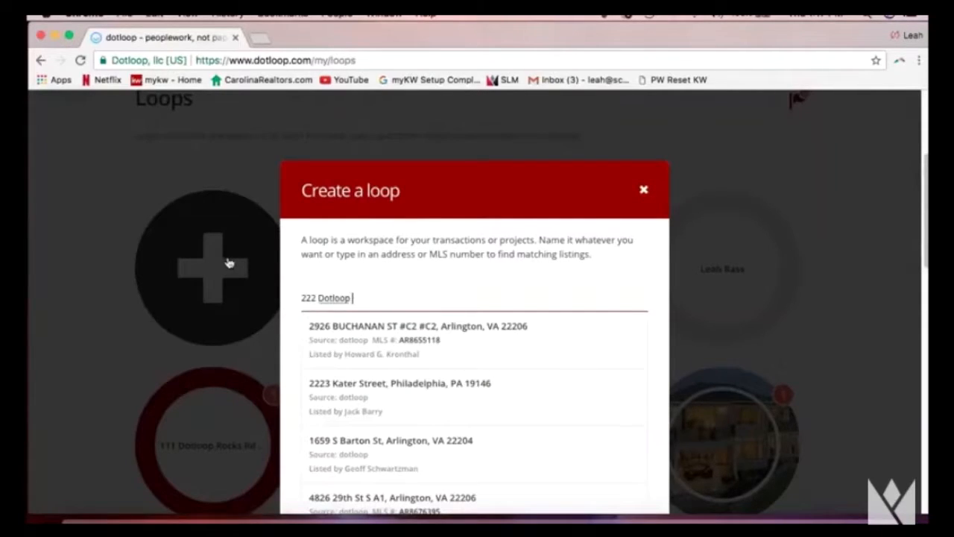
{"action": "type", "text": "Rocks"}
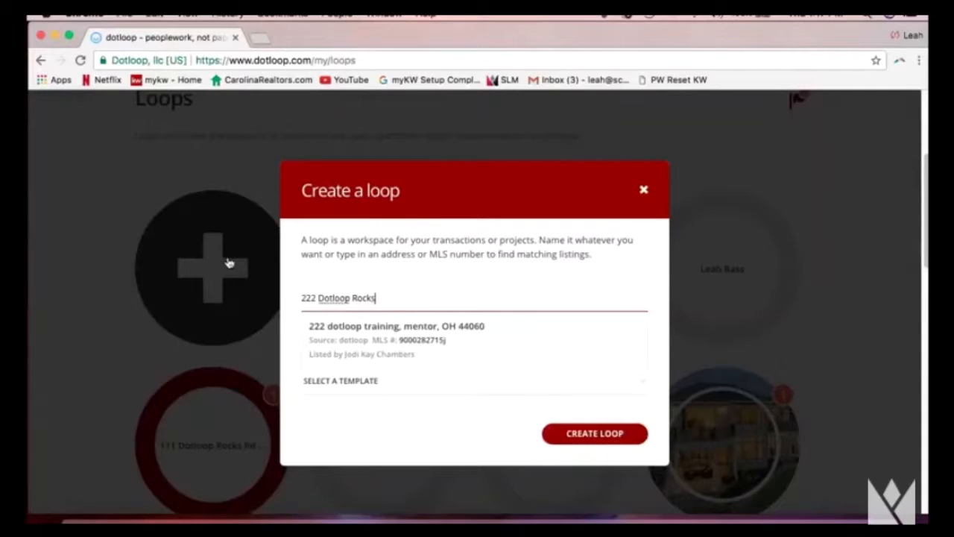
{"action": "type", "text": " Dr."}
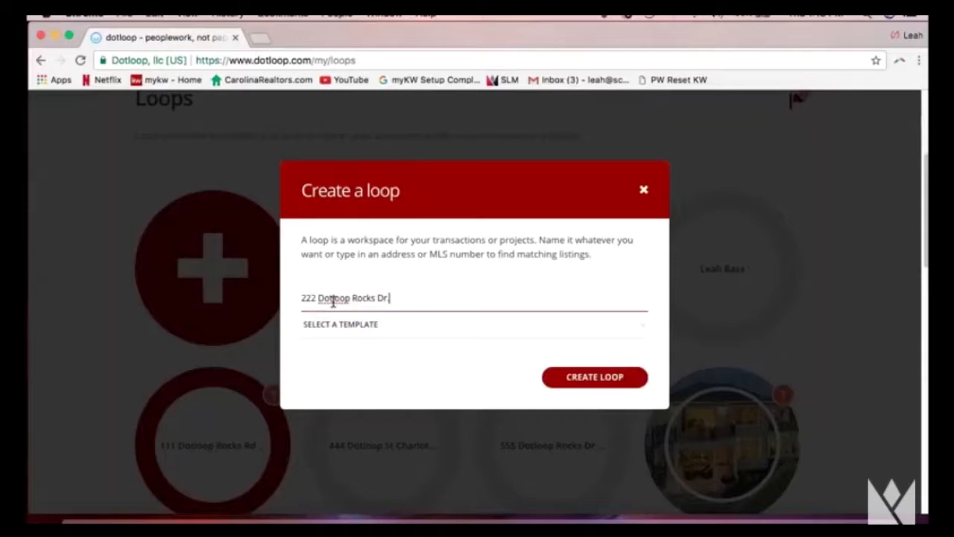
{"action": "left_click", "coordinate": [335, 335]}
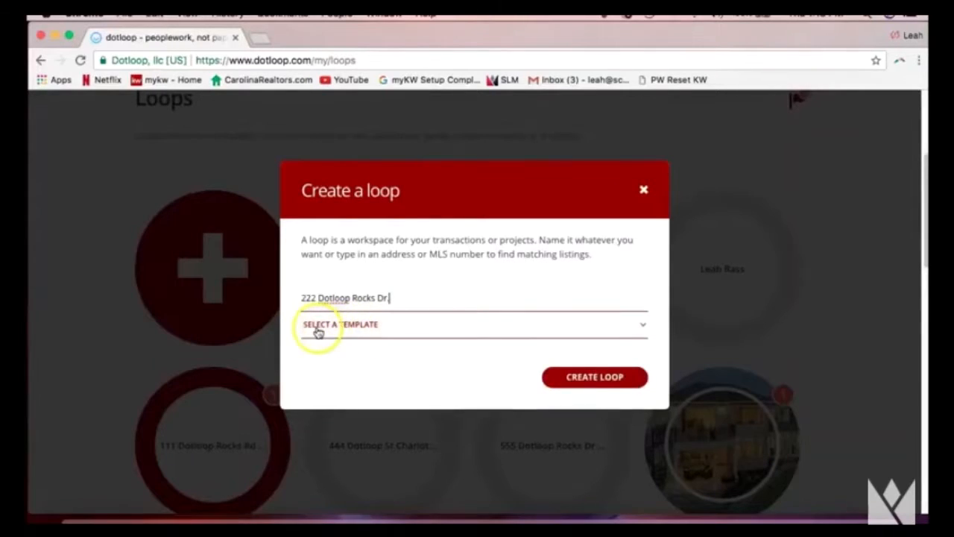
Dismiss the template list without choosing one and submit CREATE LOOP for 222 Dotloop Rocks Dr.
{"action": "left_click", "coordinate": [358, 332]}
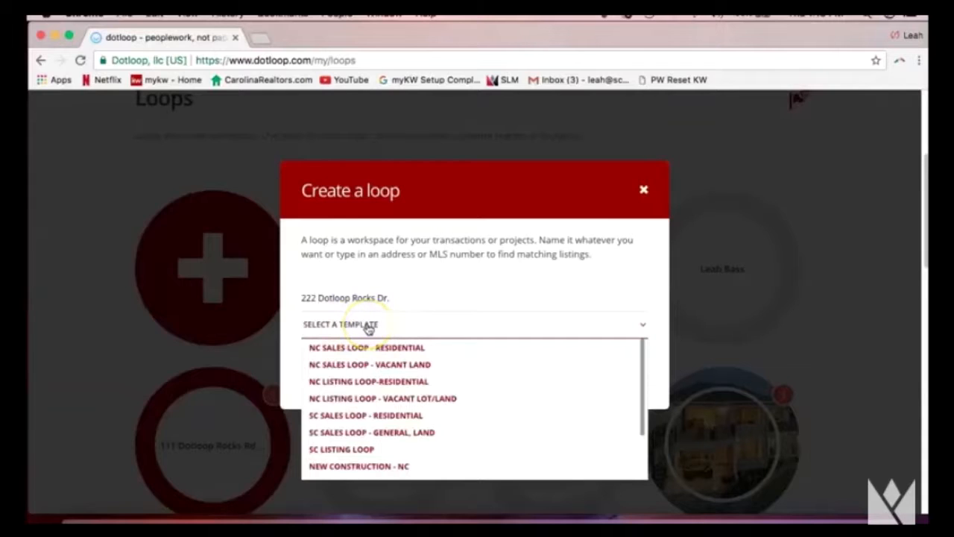
{"action": "left_click", "coordinate": [434, 345]}
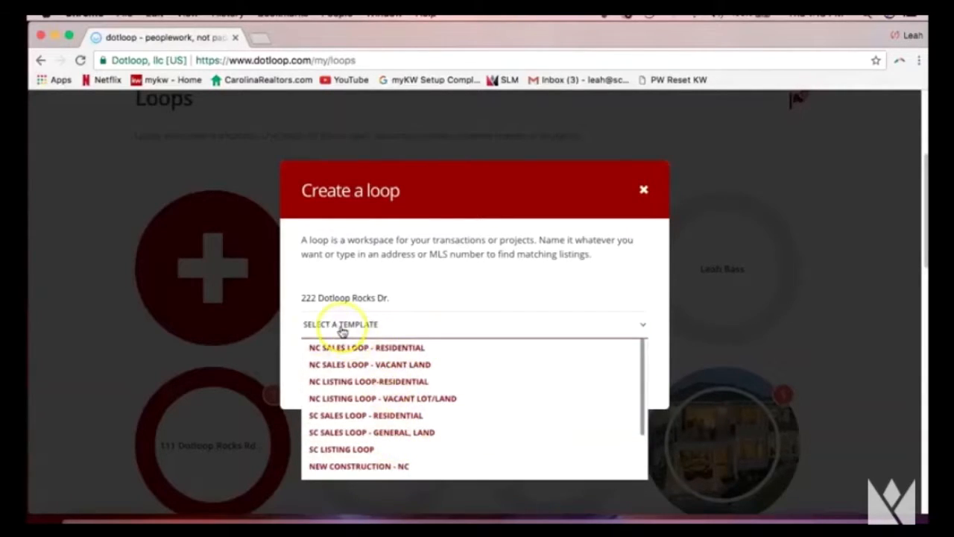
{"action": "left_click", "coordinate": [387, 268]}
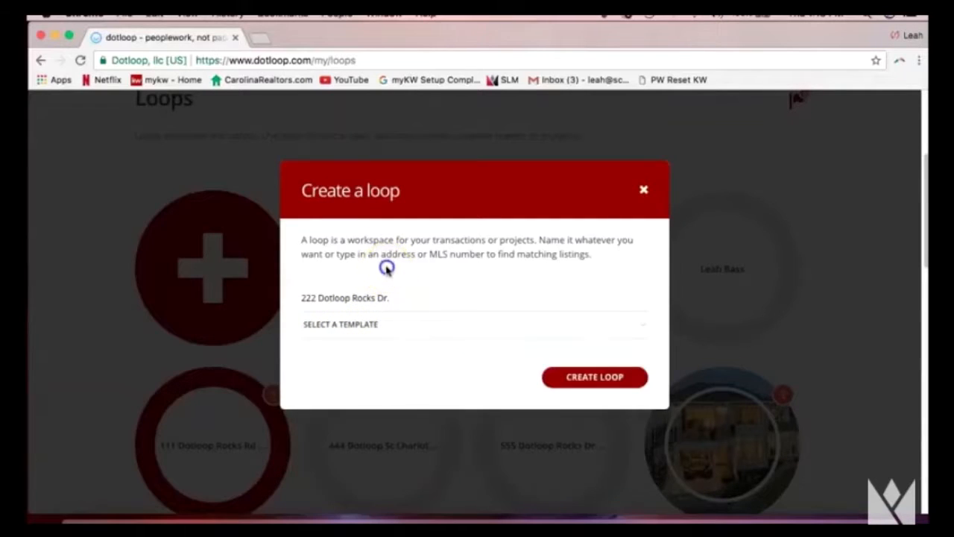
{"action": "left_click", "coordinate": [368, 335]}
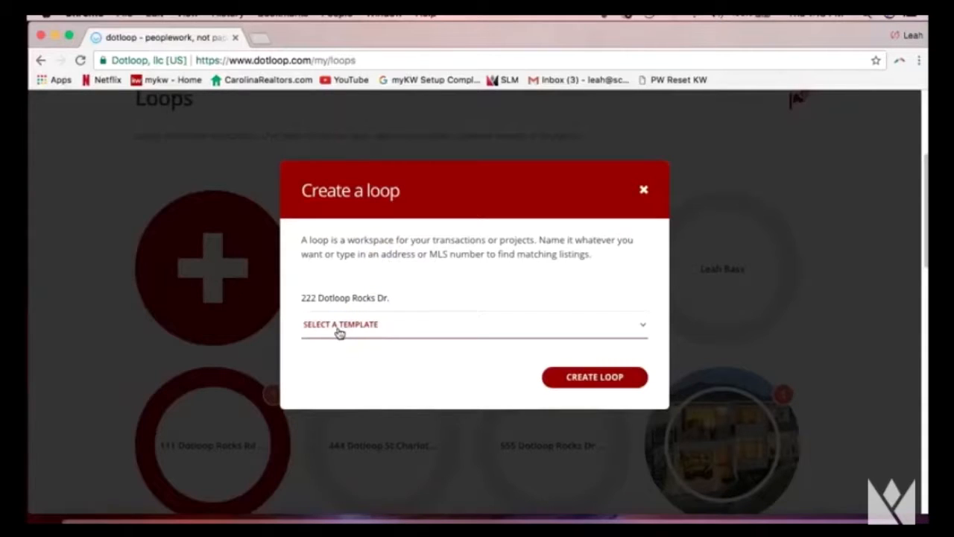
{"action": "left_click", "coordinate": [574, 384]}
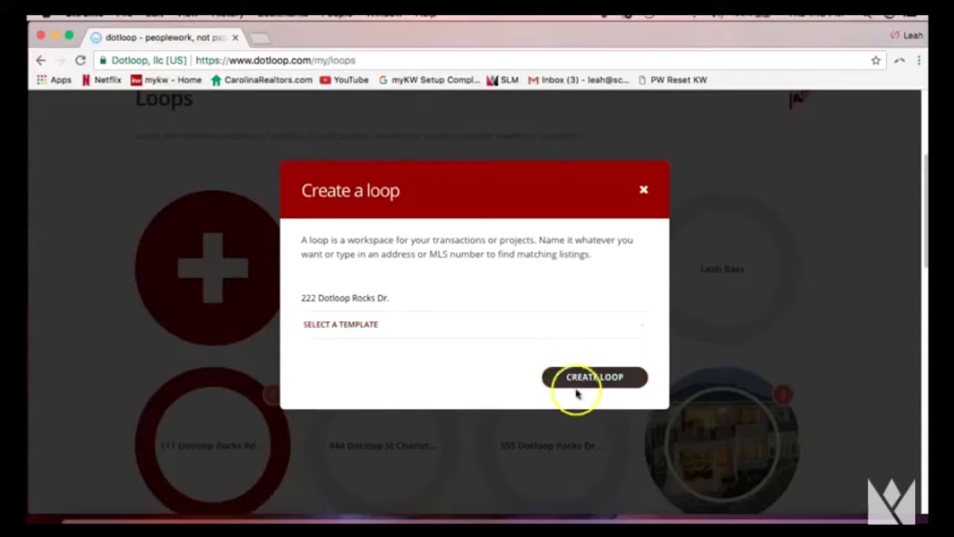
{"action": "left_click", "coordinate": [596, 381]}
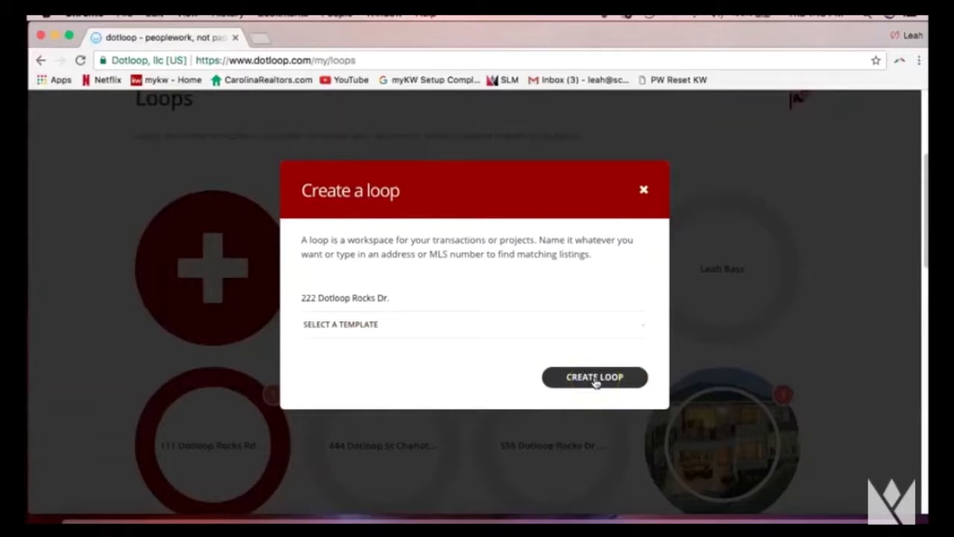
Confirm loop creation and scroll the new loop page to its empty Documents heading.
{"action": "left_click", "coordinate": [595, 381]}
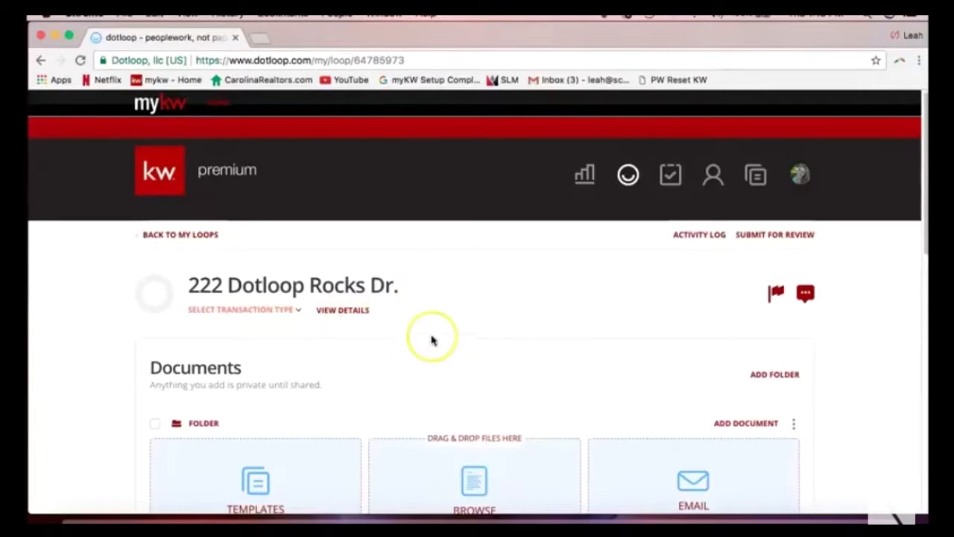
{"action": "scroll", "coordinate": [433, 337], "scroll_direction": "down", "scroll_amount": 1}
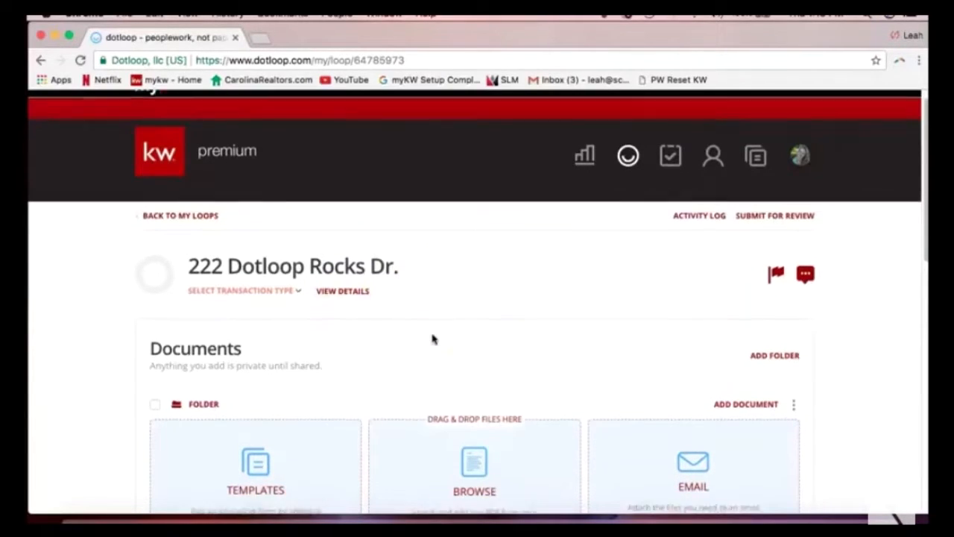
{"action": "scroll", "coordinate": [433, 339], "scroll_direction": "down", "scroll_amount": 2}
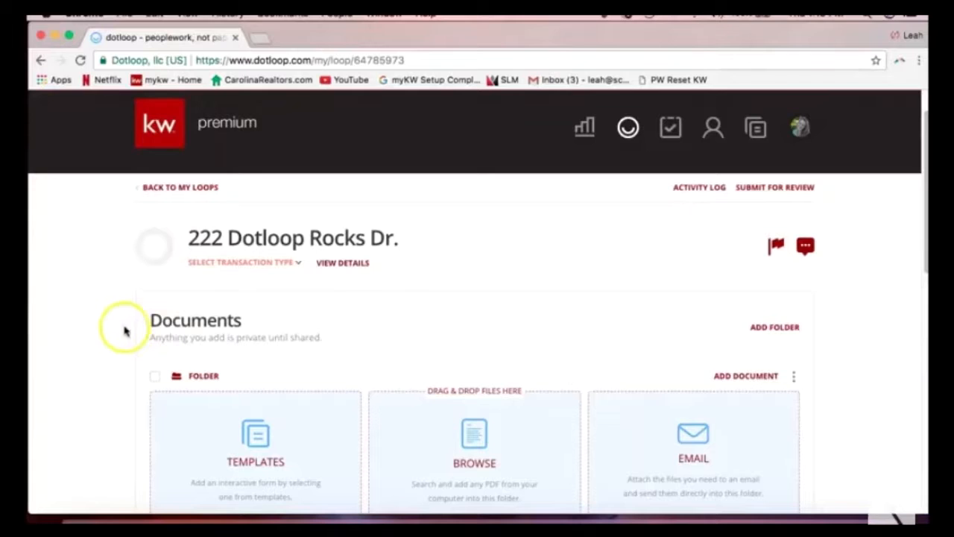
{"action": "scroll", "coordinate": [124, 331], "scroll_direction": "down", "scroll_amount": 3}
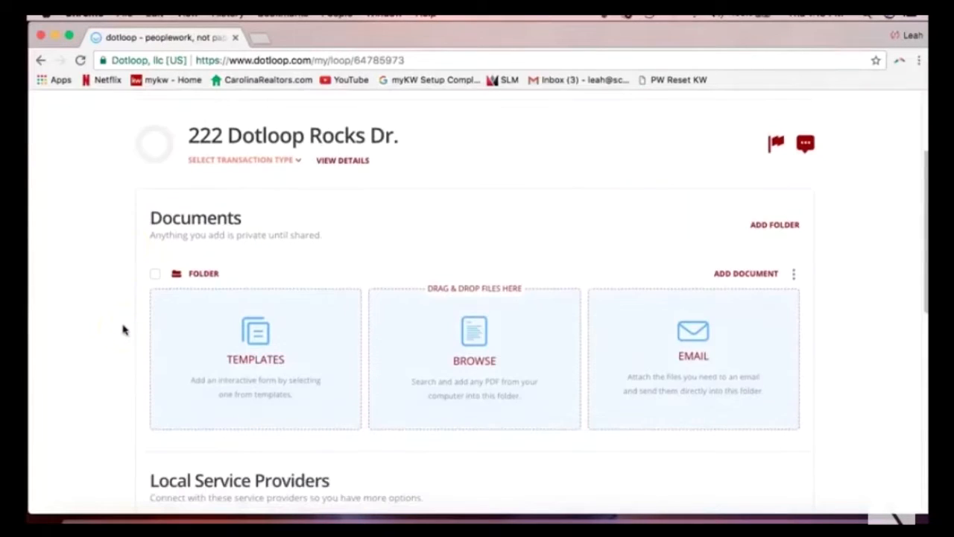
{"action": "left_click_drag", "start_coordinate": [147, 217], "coordinate": [250, 221]}
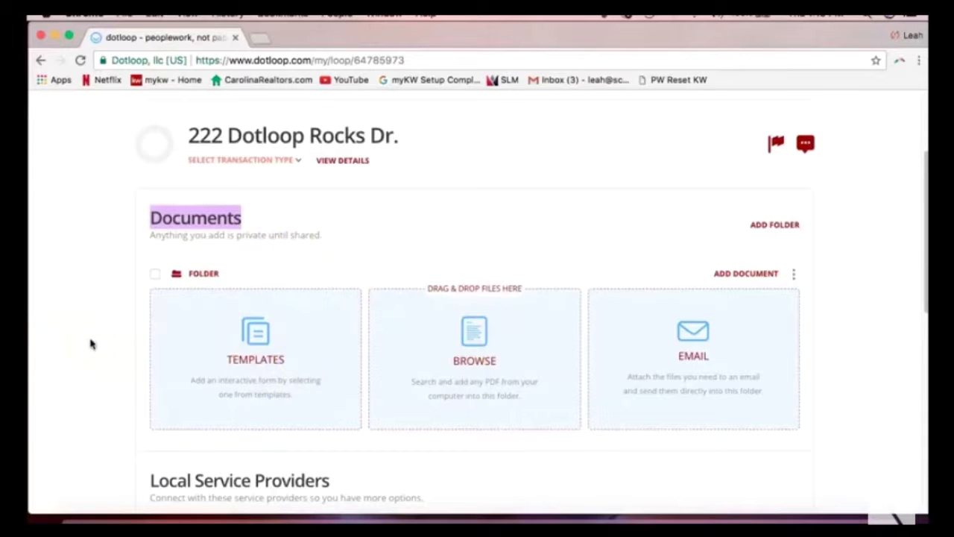
{"action": "scroll", "coordinate": [90, 344], "scroll_direction": "down", "scroll_amount": 10}
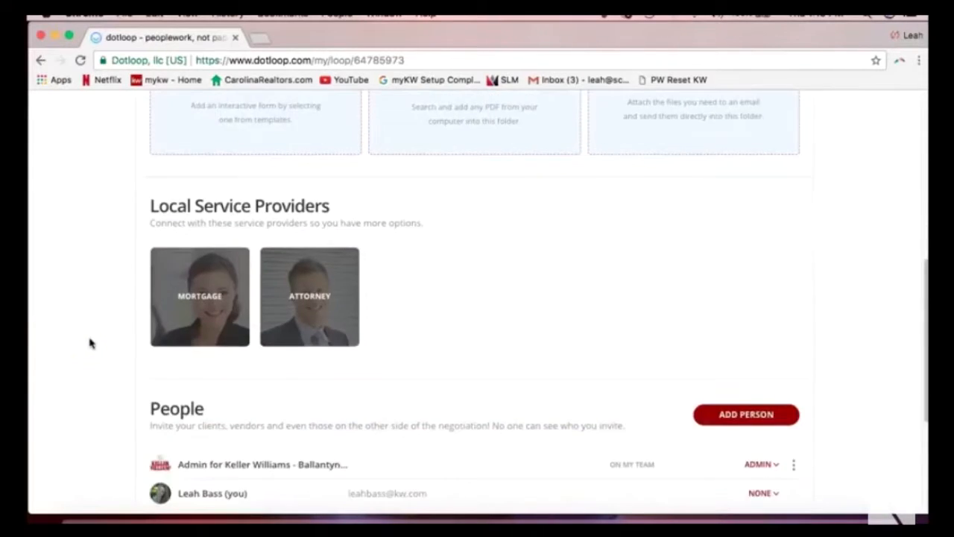
{"action": "scroll", "coordinate": [91, 344], "scroll_direction": "down", "scroll_amount": 3}
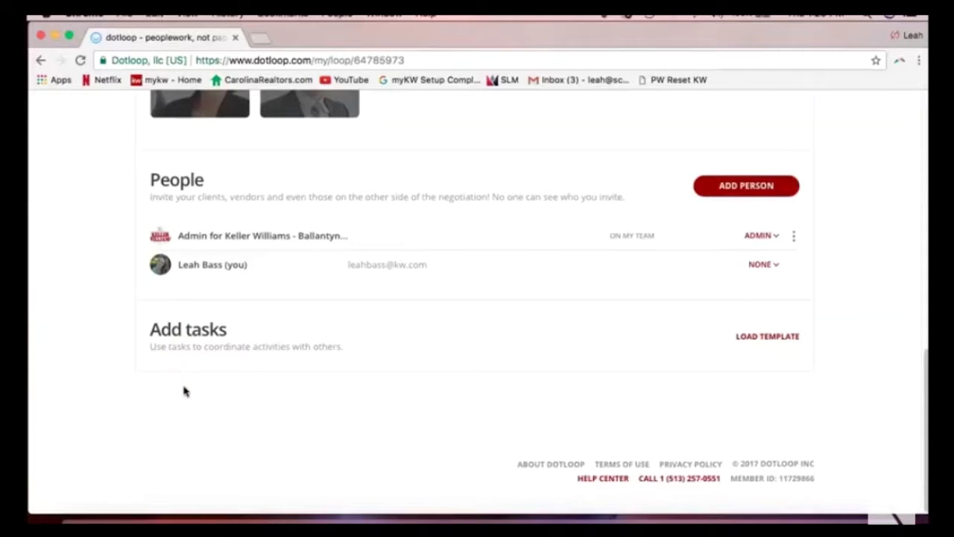
{"action": "scroll", "coordinate": [184, 392], "scroll_direction": "up", "scroll_amount": 10}
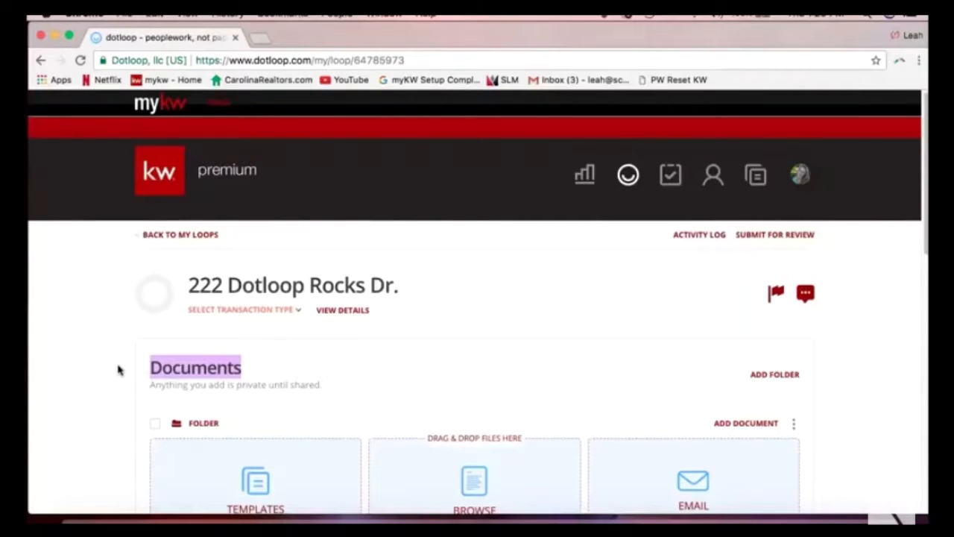
Open the loop's VIEW DETAILS page and scroll through its transaction, people and address sections.
{"action": "left_click", "coordinate": [343, 313]}
{"action": "left_click", "coordinate": [347, 313]}
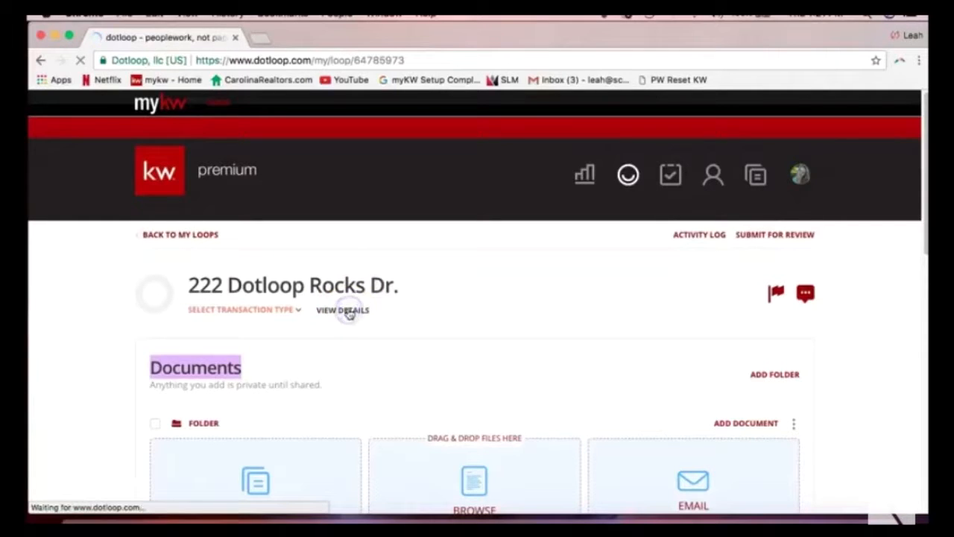
{"action": "left_click", "coordinate": [347, 306]}
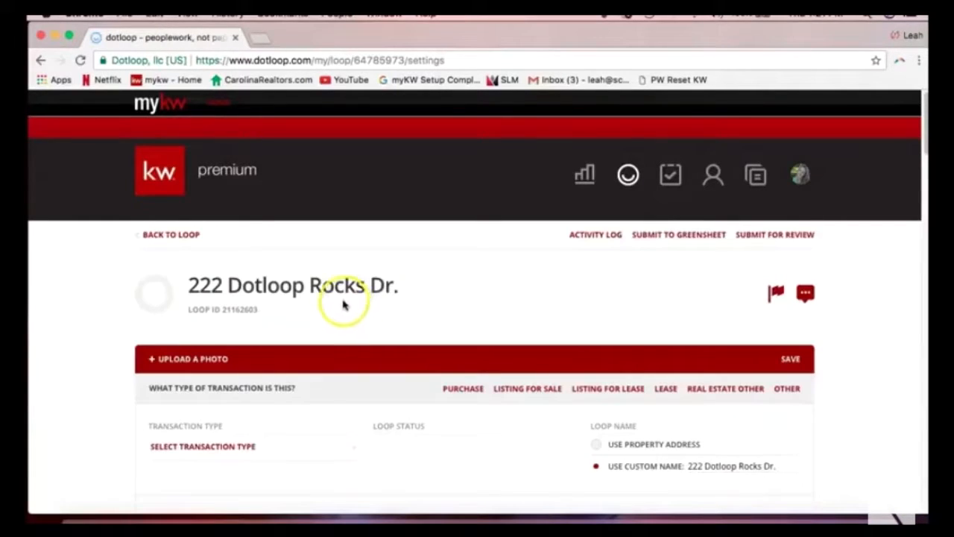
{"action": "scroll", "coordinate": [313, 297], "scroll_direction": "down", "scroll_amount": 1}
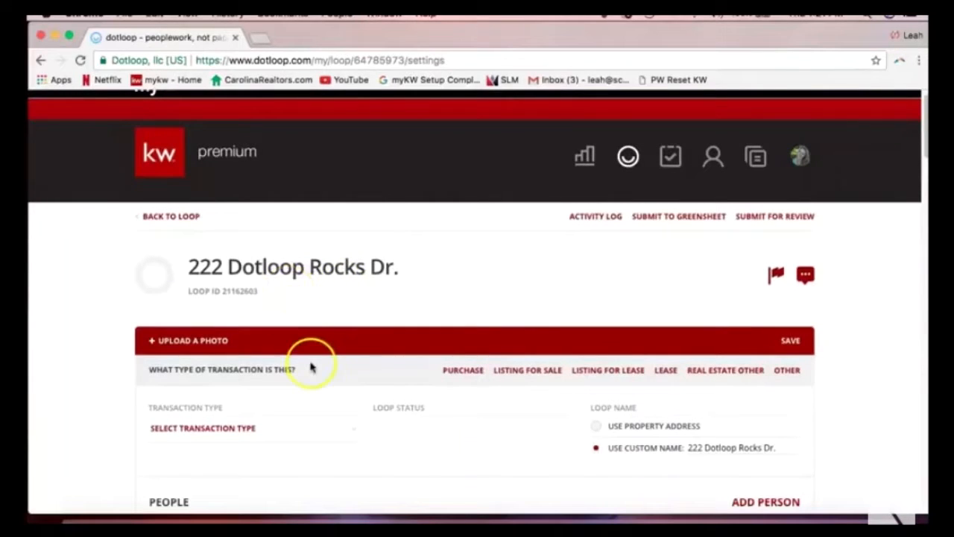
{"action": "scroll", "coordinate": [308, 368], "scroll_direction": "down", "scroll_amount": 3}
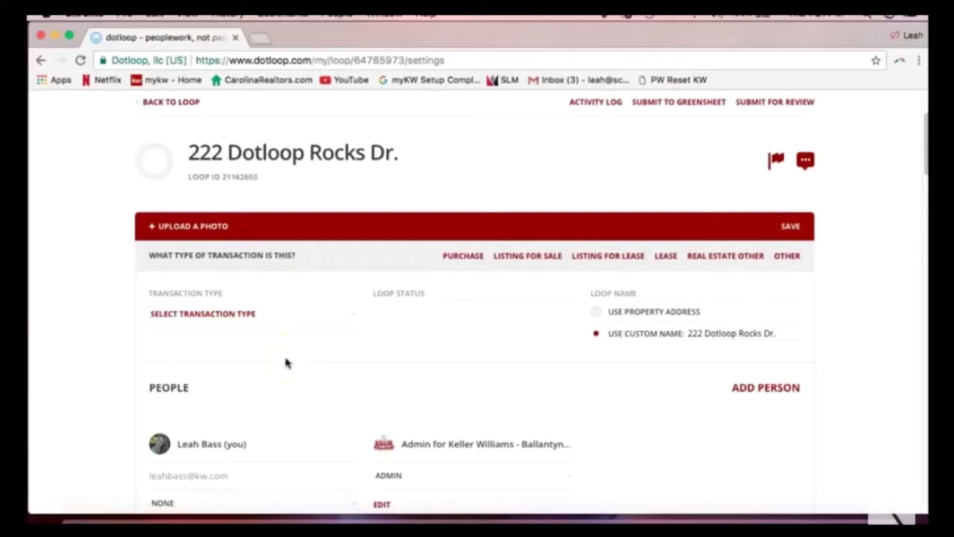
{"action": "scroll", "coordinate": [286, 363], "scroll_direction": "down", "scroll_amount": 5}
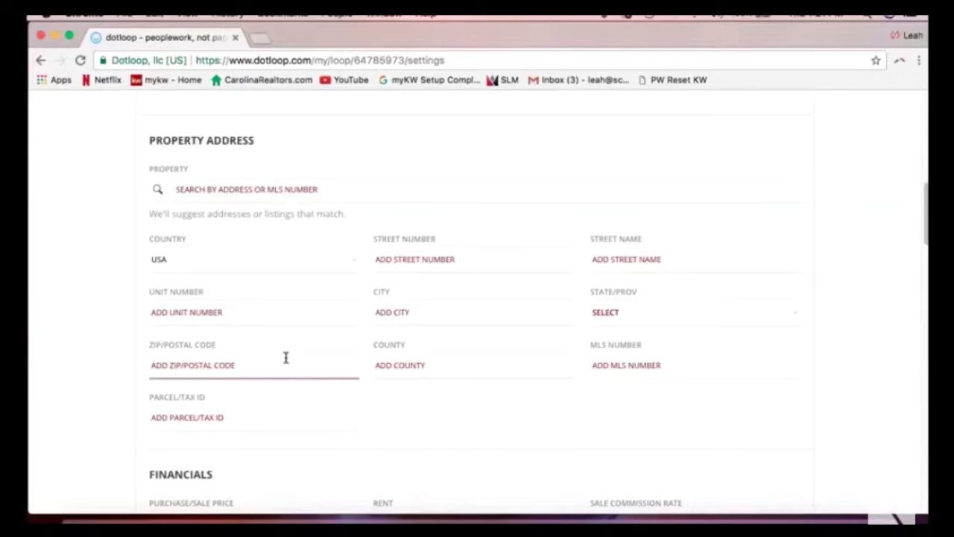
{"action": "scroll", "coordinate": [285, 358], "scroll_direction": "up", "scroll_amount": 10}
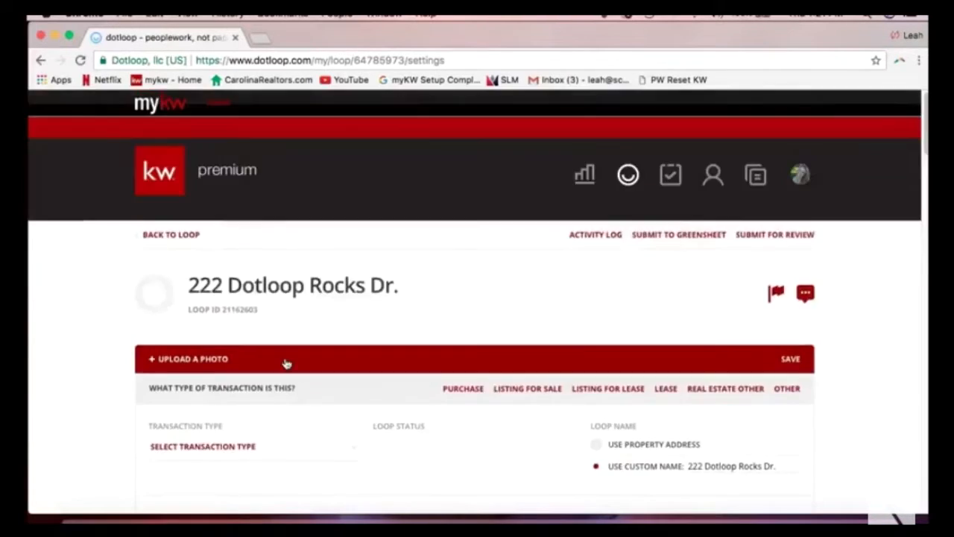
{"action": "scroll", "coordinate": [287, 362], "scroll_direction": "down", "scroll_amount": 3}
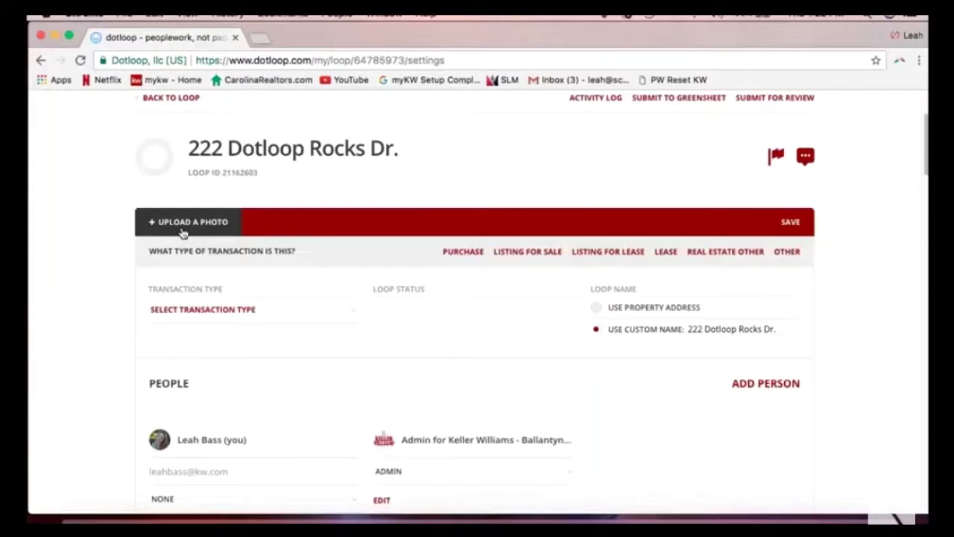
Choose Listing for Sale as the transaction type and Active Listing as the loop status.
{"action": "left_click", "coordinate": [200, 224]}
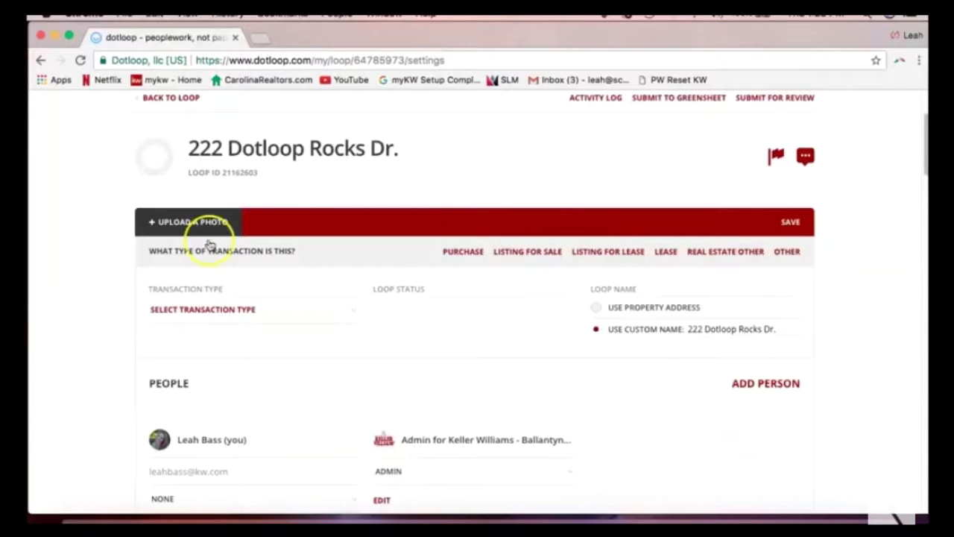
{"action": "left_click", "coordinate": [213, 328]}
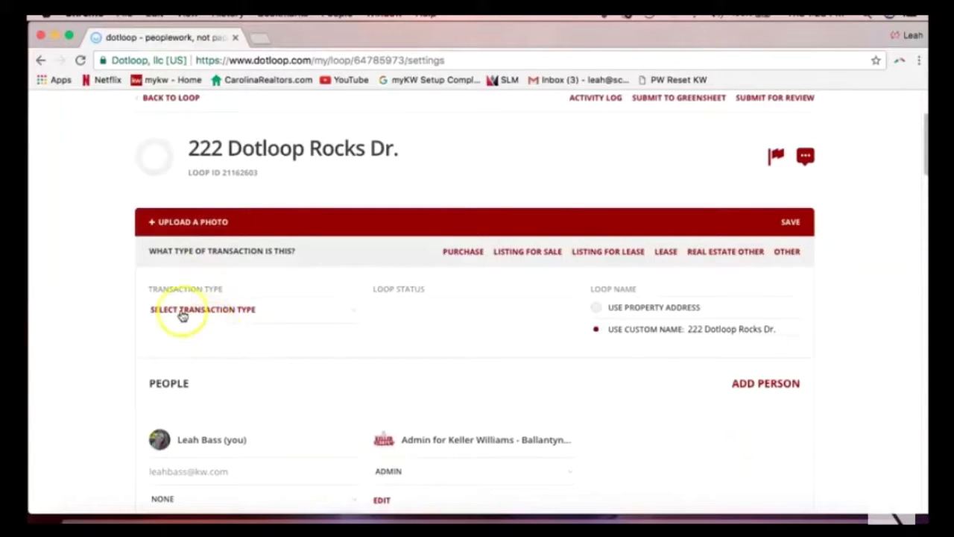
{"action": "left_click", "coordinate": [179, 311]}
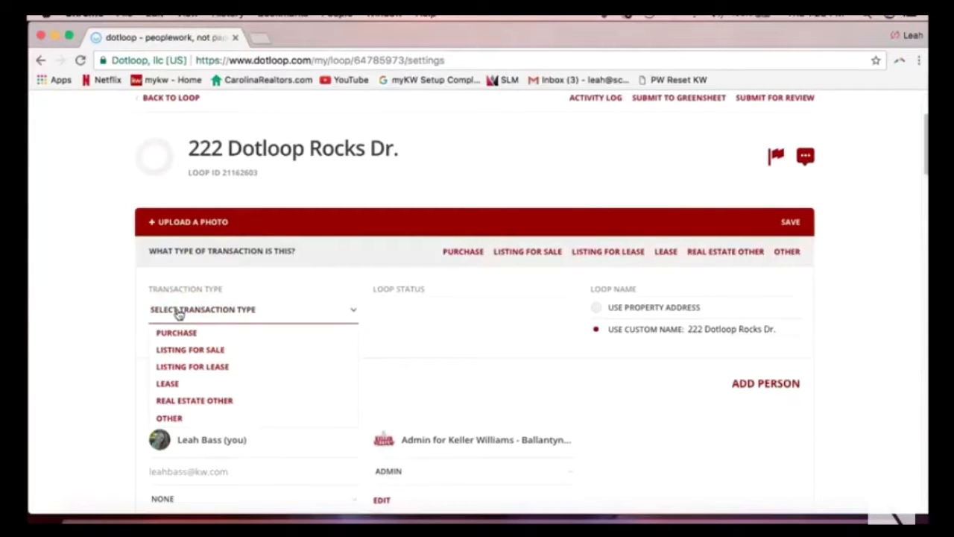
{"action": "left_click", "coordinate": [194, 350]}
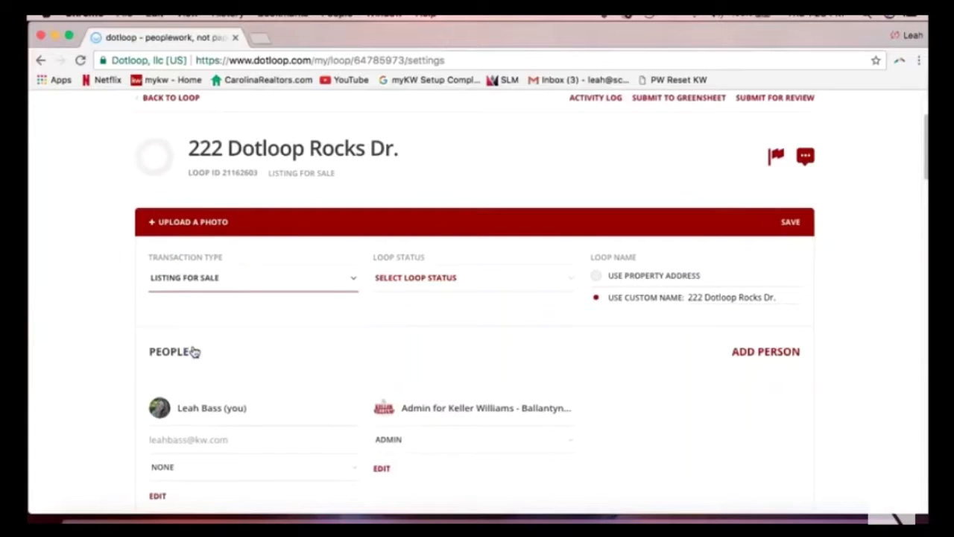
{"action": "left_click", "coordinate": [403, 280]}
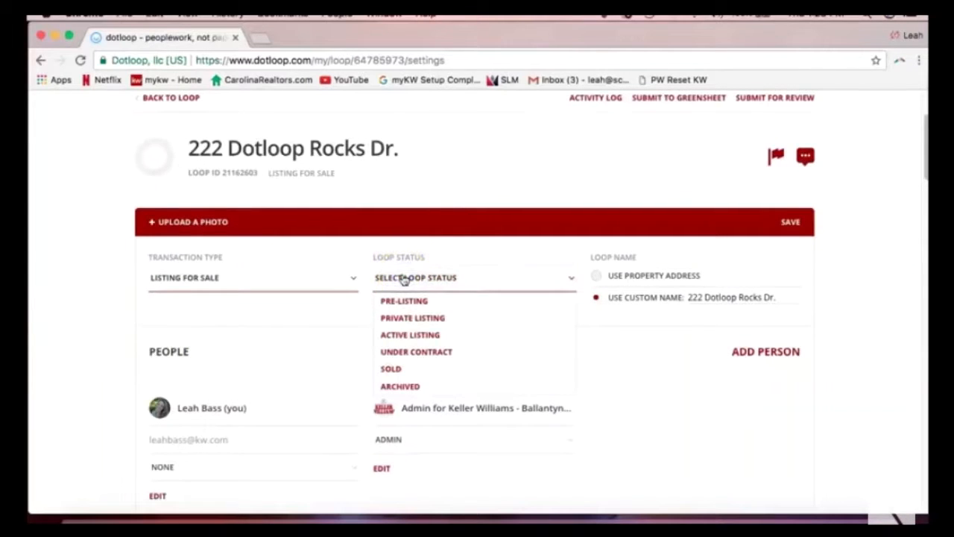
{"action": "left_click", "coordinate": [410, 335]}
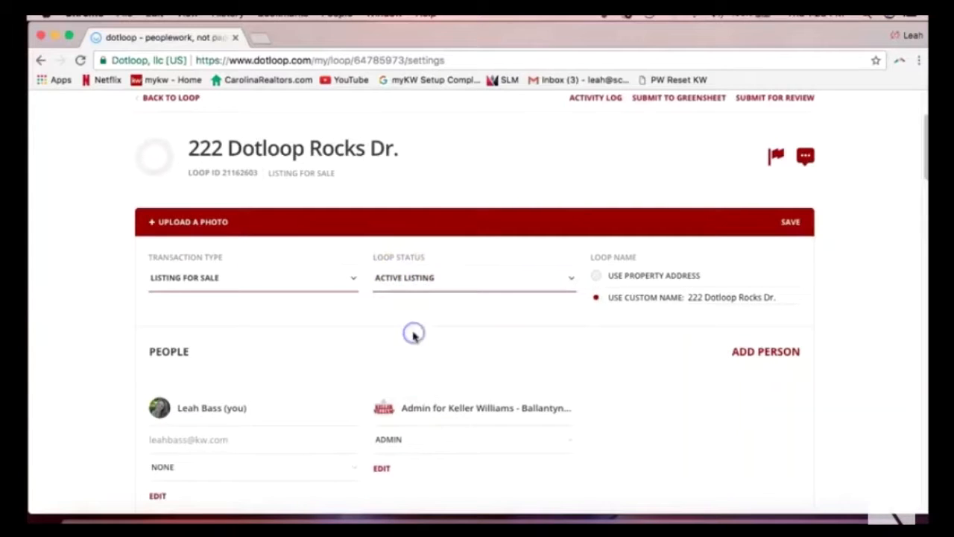
{"action": "left_click", "coordinate": [412, 358]}
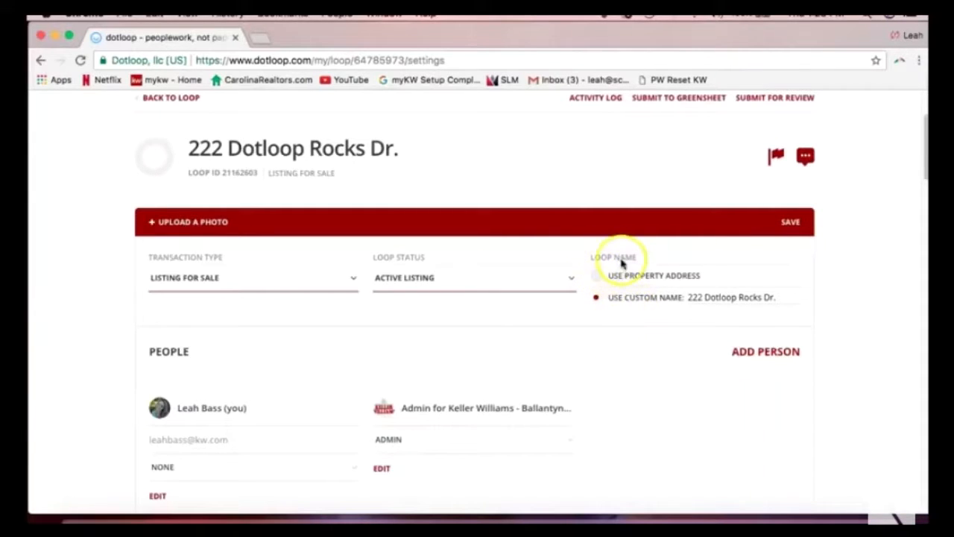
{"action": "left_click", "coordinate": [691, 298]}
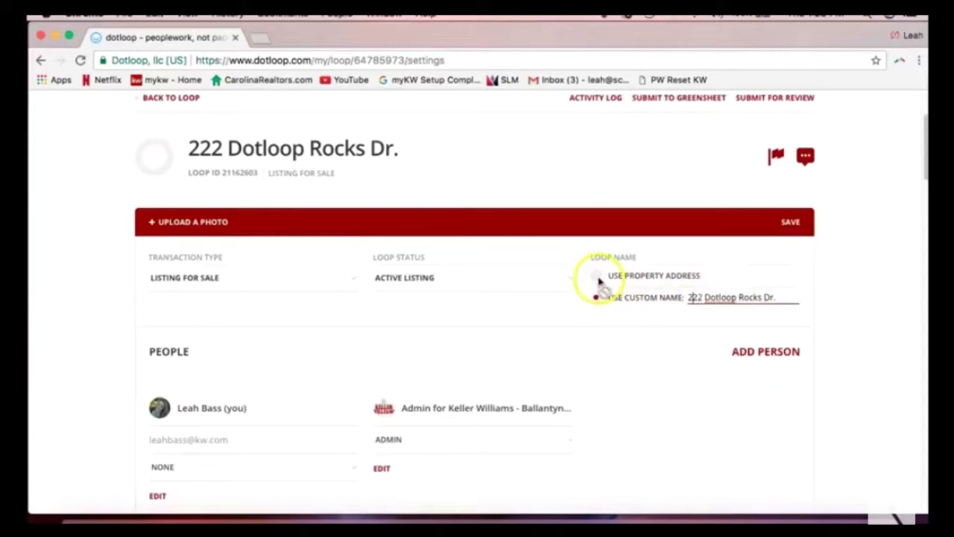
{"action": "left_click", "coordinate": [629, 348]}
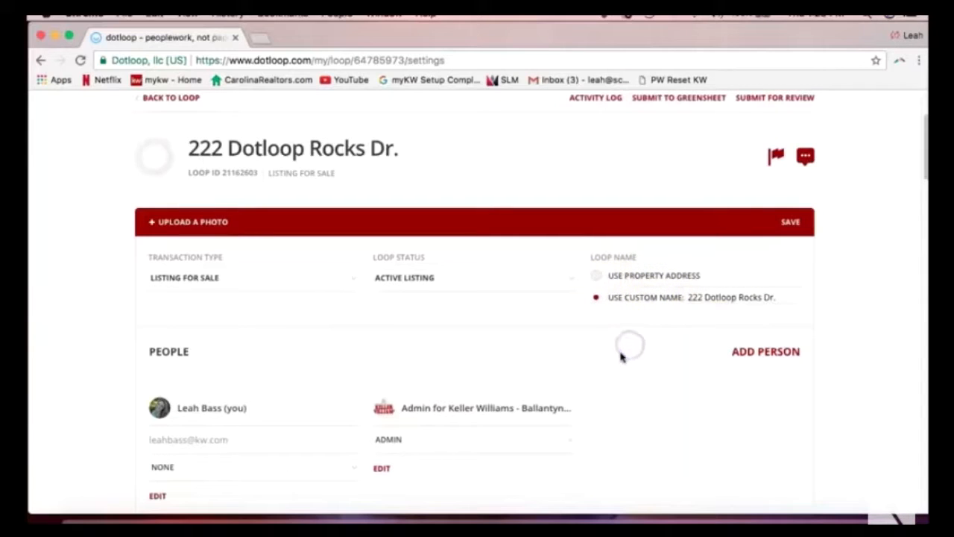
{"action": "scroll", "coordinate": [619, 358], "scroll_direction": "up", "scroll_amount": 1}
{"action": "scroll", "coordinate": [624, 355], "scroll_direction": "down", "scroll_amount": 5}
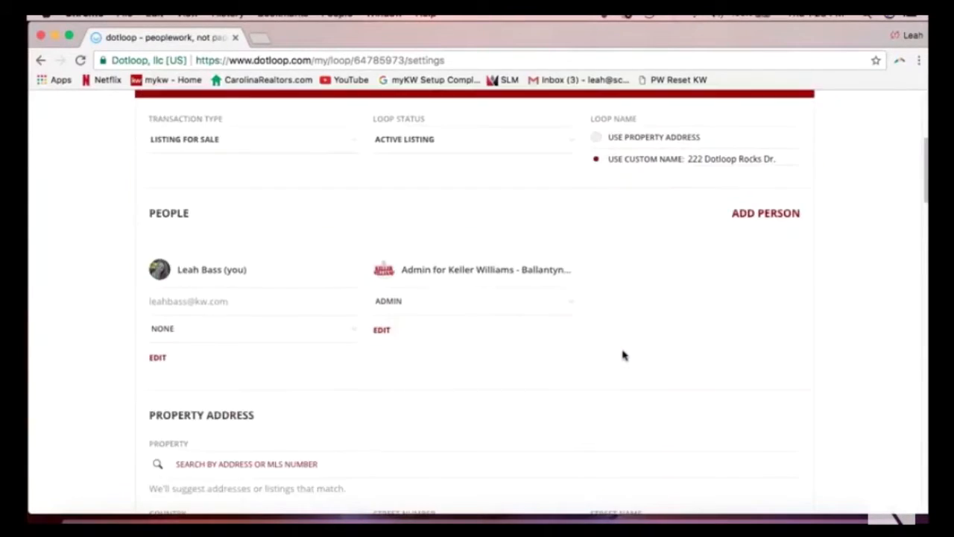
{"action": "left_click", "coordinate": [378, 333]}
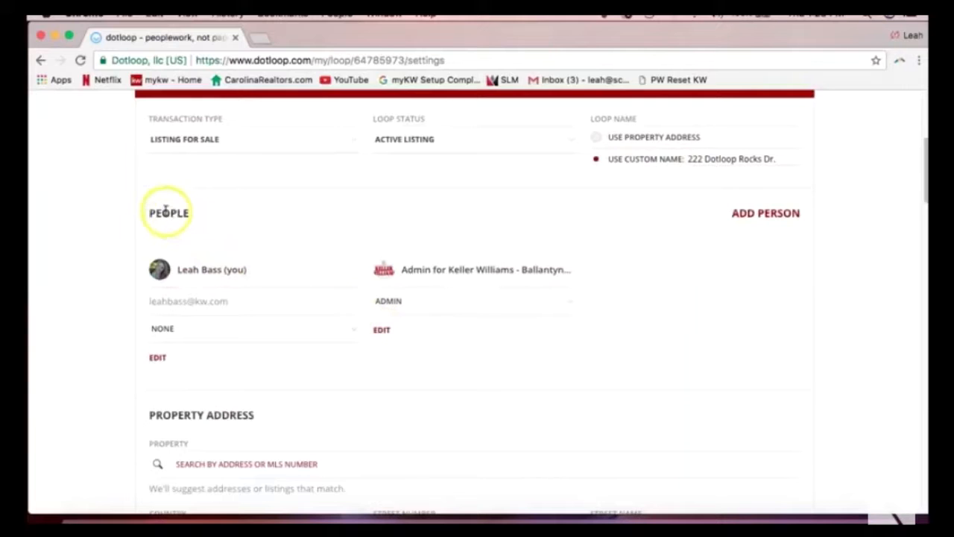
{"action": "left_click_drag", "start_coordinate": [144, 211], "coordinate": [231, 231]}
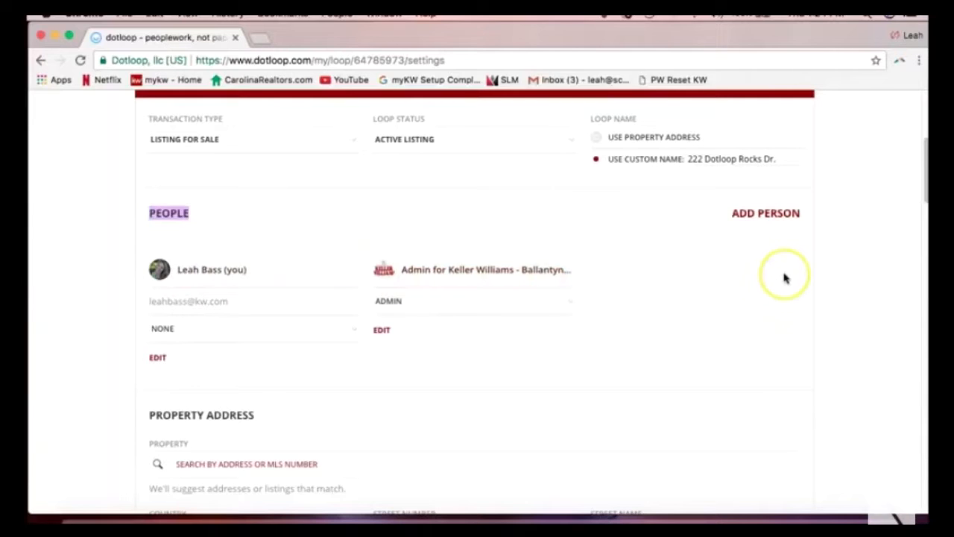
Add a new person by typing their full name and autofilling the e-mail from the matching saved contact.
{"action": "left_click", "coordinate": [760, 216]}
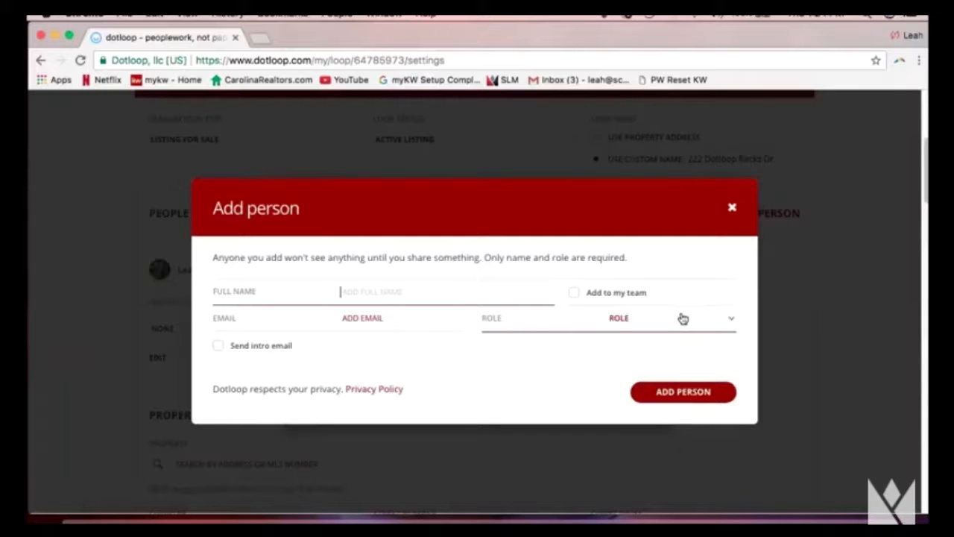
{"action": "type", "text": "Tony Stark"}
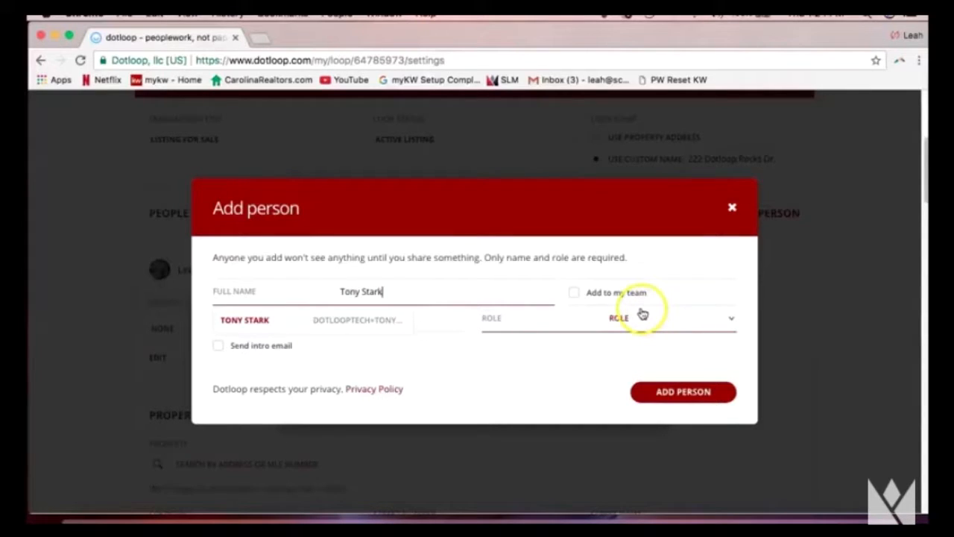
{"action": "left_click", "coordinate": [403, 321]}
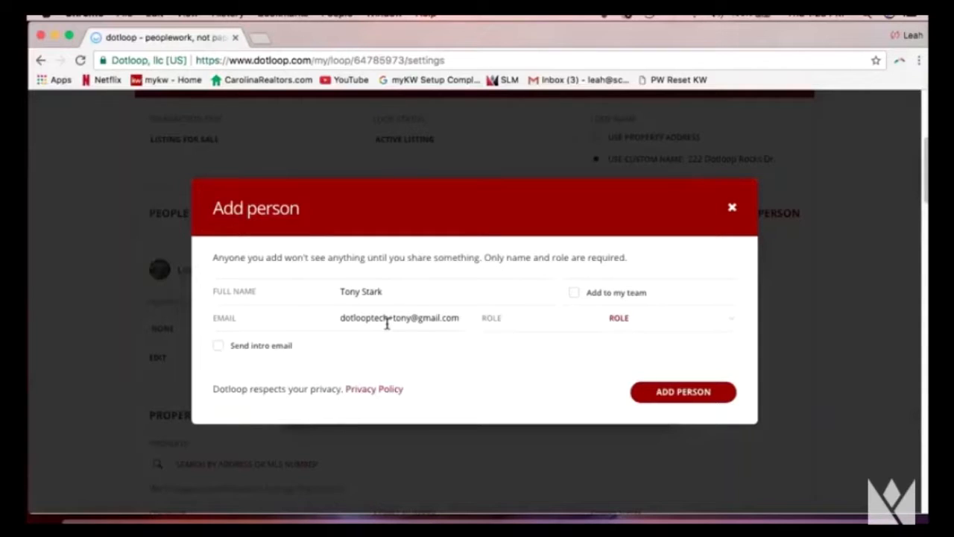
{"action": "left_click", "coordinate": [349, 298]}
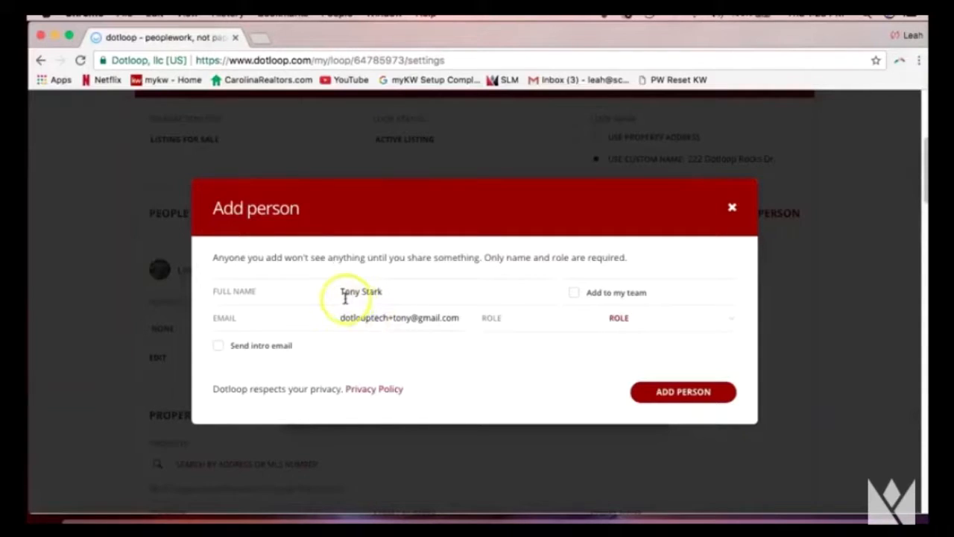
{"action": "left_click", "coordinate": [376, 327]}
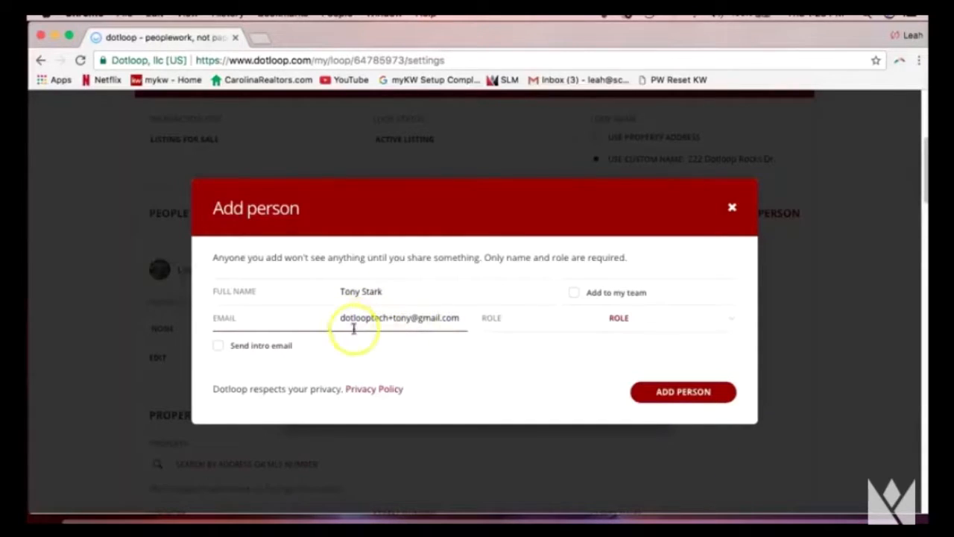
{"action": "left_click", "coordinate": [415, 342]}
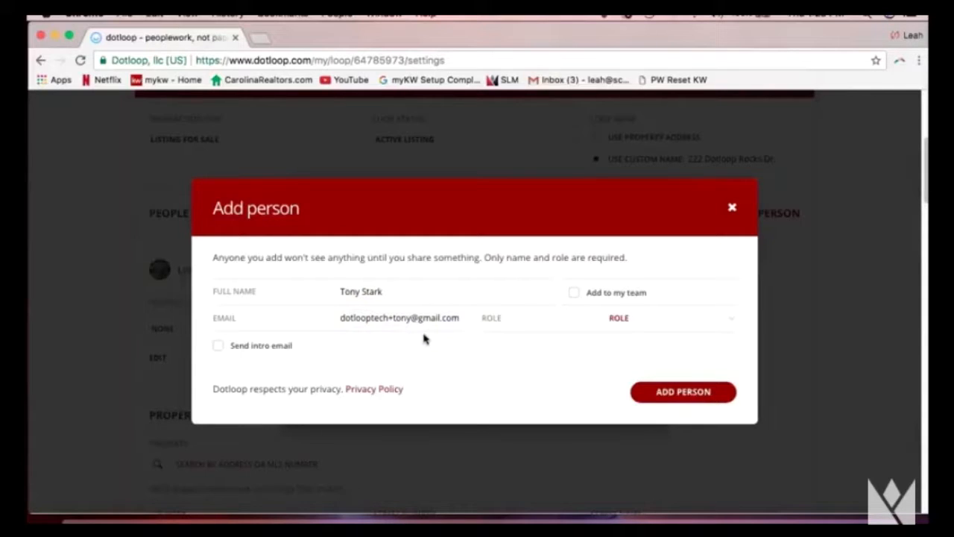
{"action": "left_click", "coordinate": [640, 329]}
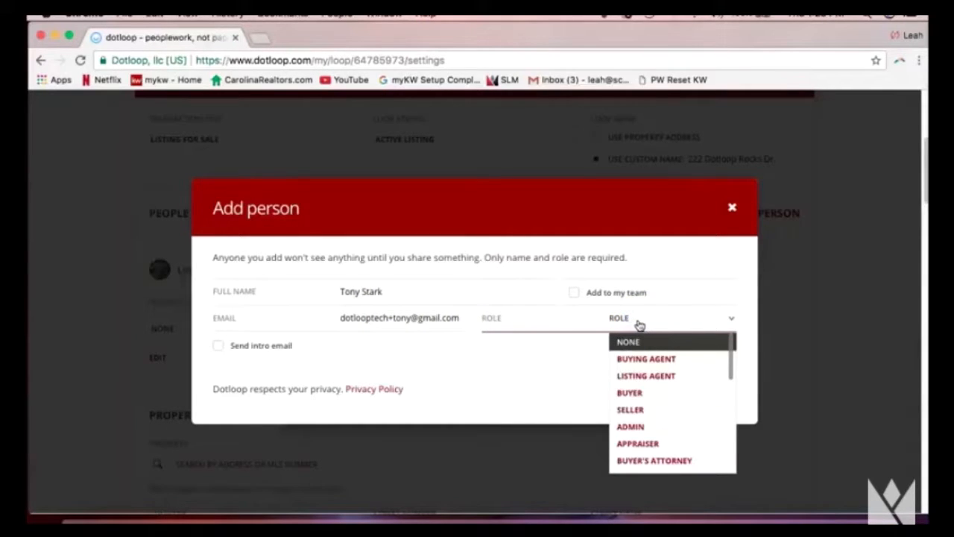
Give the new participant the SELLER role and save them to the loop.
{"action": "left_click", "coordinate": [650, 410]}
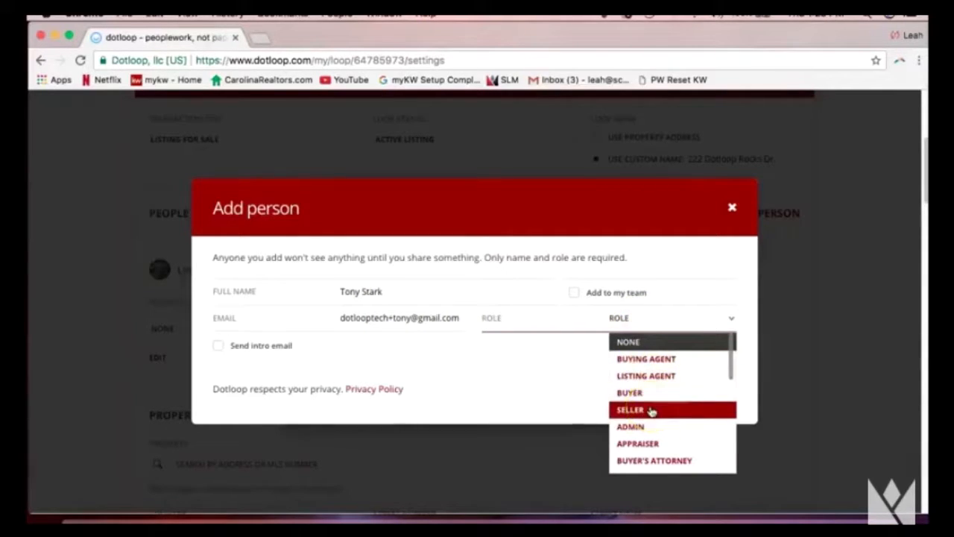
{"action": "left_click", "coordinate": [651, 410]}
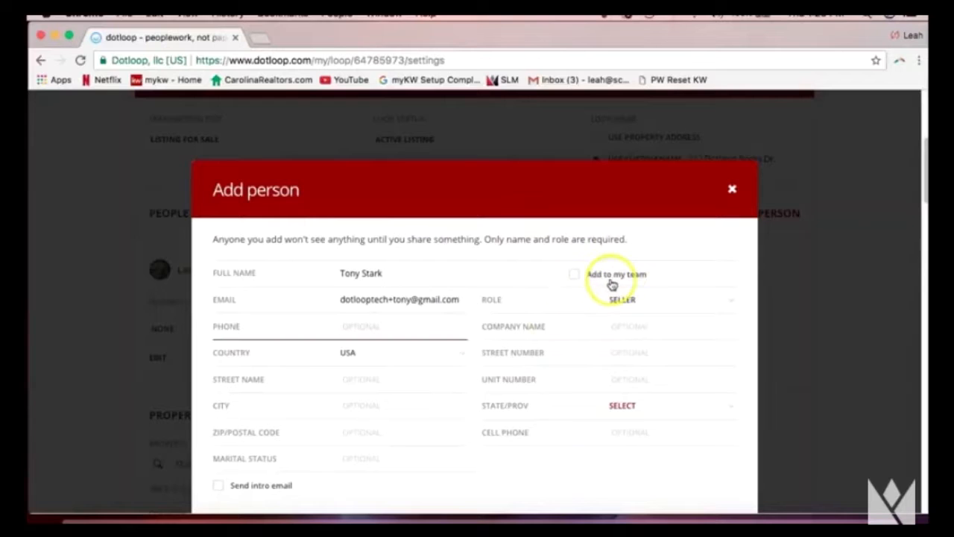
{"action": "scroll", "coordinate": [700, 267], "scroll_direction": "down", "scroll_amount": 3}
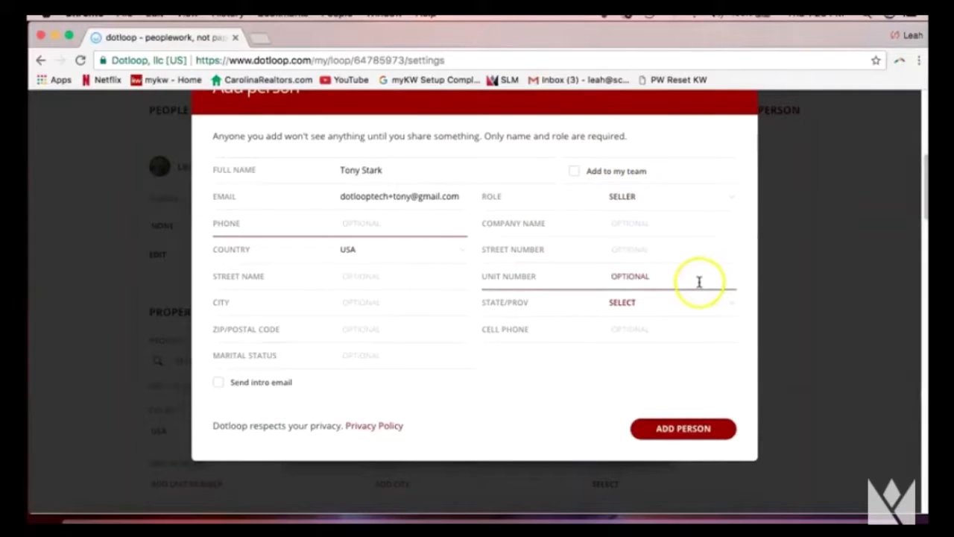
{"action": "left_click", "coordinate": [686, 430]}
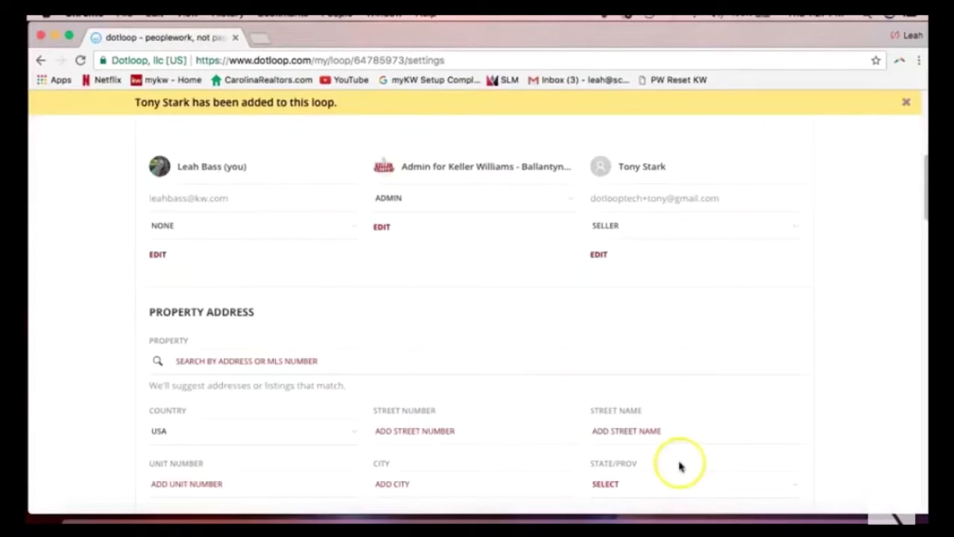
Switch the owner's own role in People from None to LISTING AGENT.
{"action": "scroll", "coordinate": [738, 343], "scroll_direction": "up", "scroll_amount": 2}
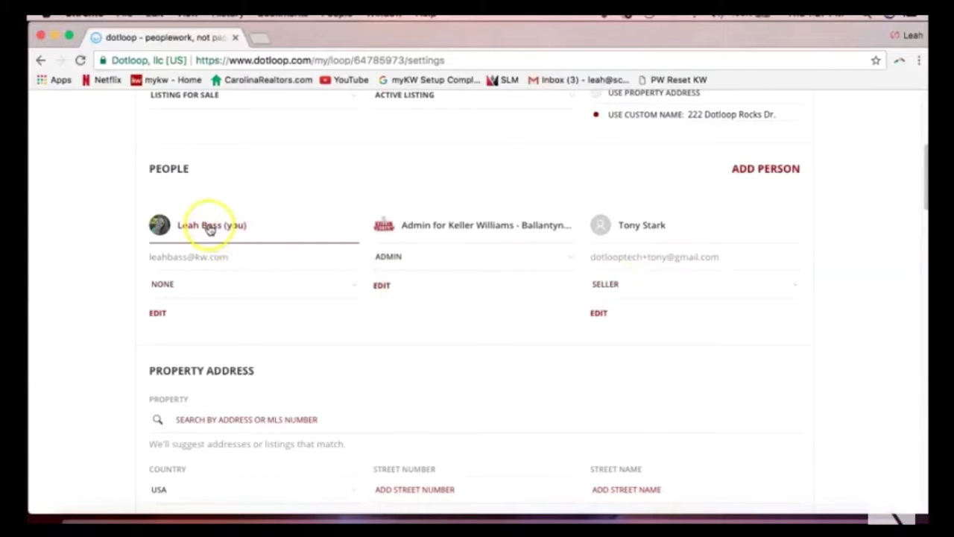
{"action": "left_click", "coordinate": [173, 285]}
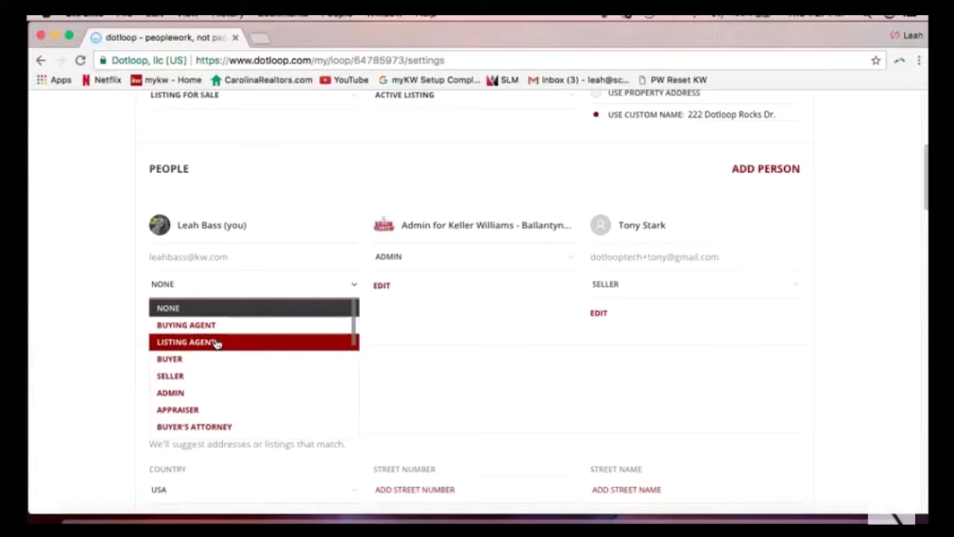
{"action": "left_click", "coordinate": [189, 288]}
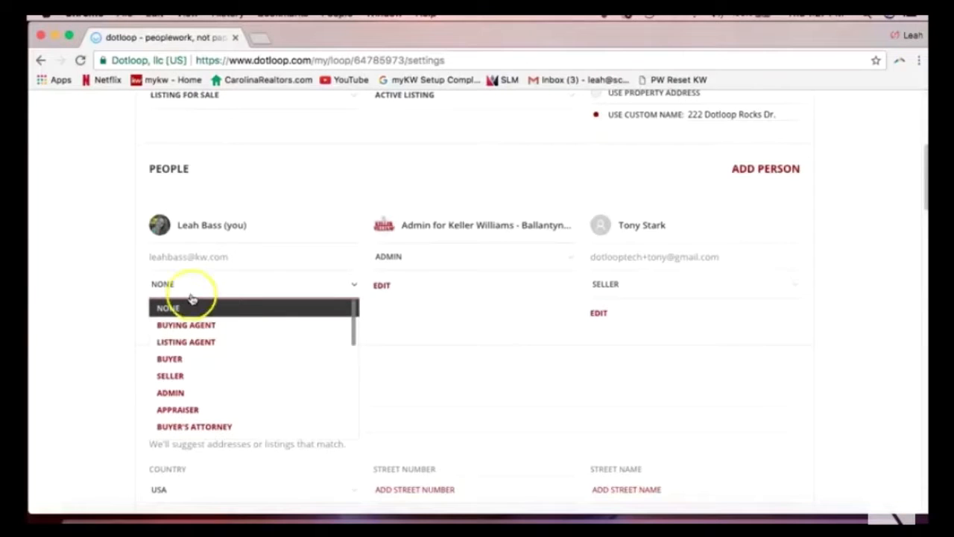
{"action": "left_click", "coordinate": [224, 351]}
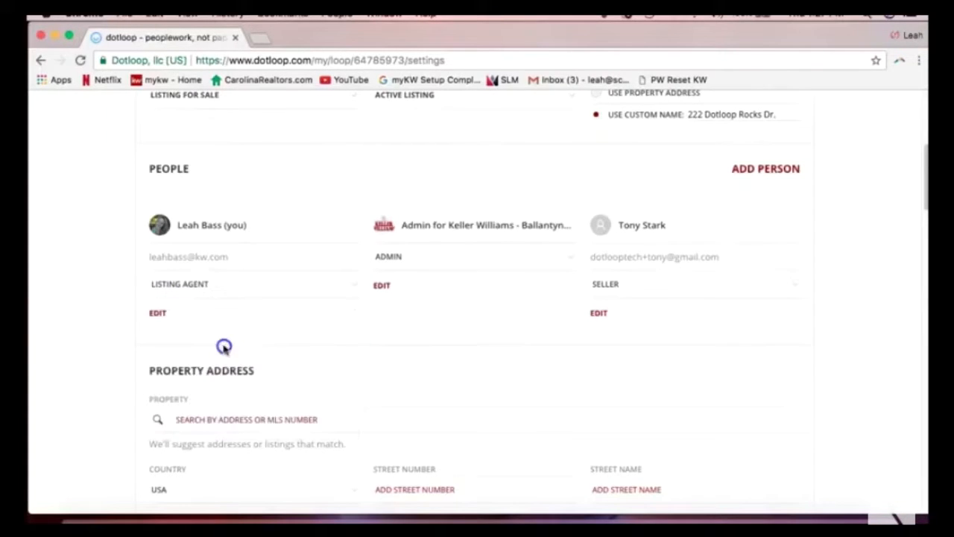
{"action": "left_click", "coordinate": [111, 294]}
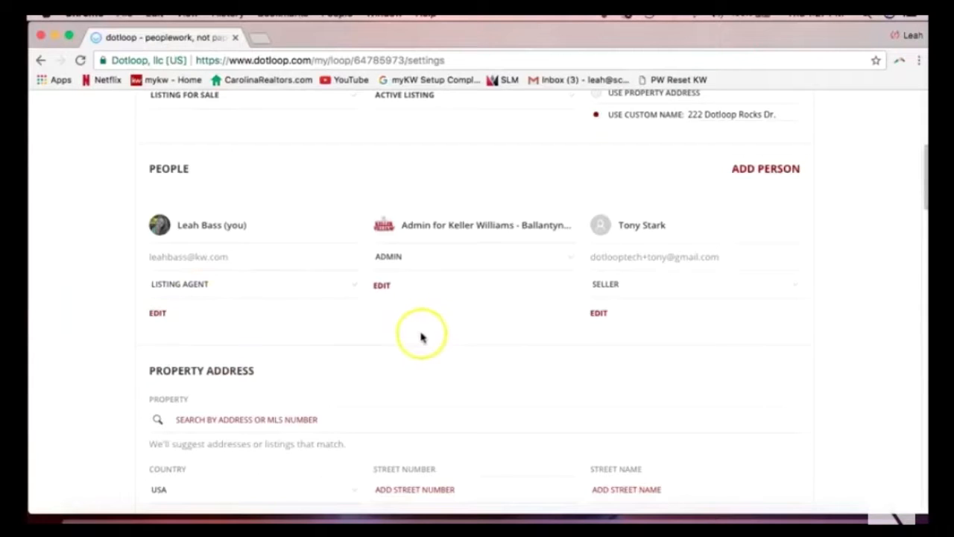
Enter street number 222 and street name Dotloop Dr in the property address.
{"action": "scroll", "coordinate": [421, 338], "scroll_direction": "down", "scroll_amount": 3}
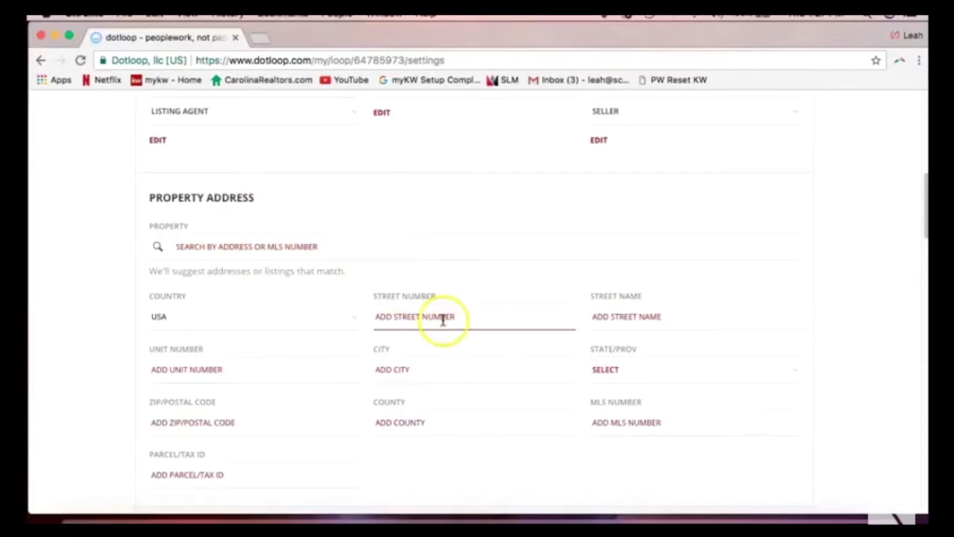
{"action": "left_click", "coordinate": [443, 319]}
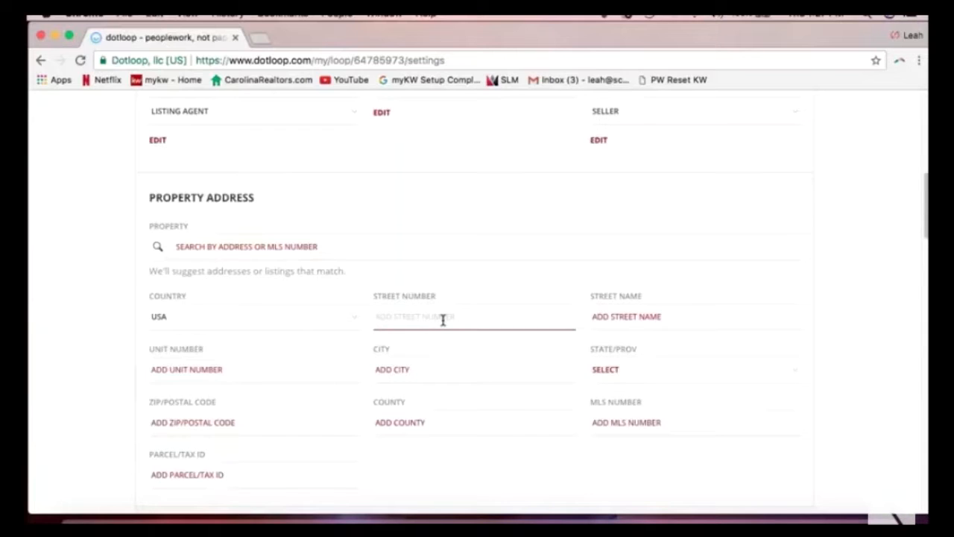
{"action": "type", "text": "125"}
{"action": "key", "text": "BackSpace"}
{"action": "key", "text": "BackSpace"}
{"action": "key", "text": "BackSpace"}
{"action": "type", "text": "222"}
{"action": "key", "text": "Tab"}
{"action": "type", "text": "Dpp"}
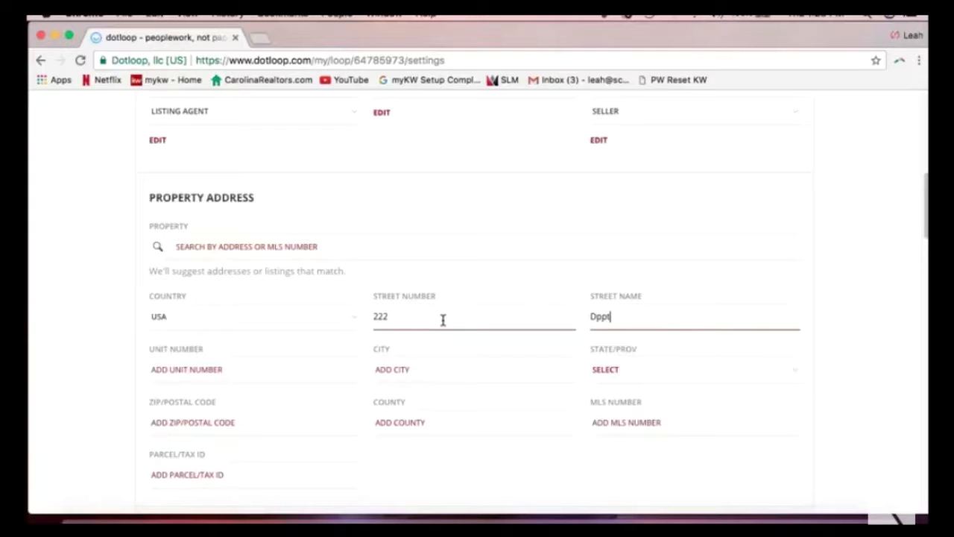
{"action": "key", "text": "BackSpace"}
{"action": "key", "text": "BackSpace"}
{"action": "type", "text": "otloop Dr"}
Fill in city Charlotte, state NC, ZIP 28173 and county Union.
{"action": "left_click", "coordinate": [416, 369]}
{"action": "type", "text": "Charlotte"}
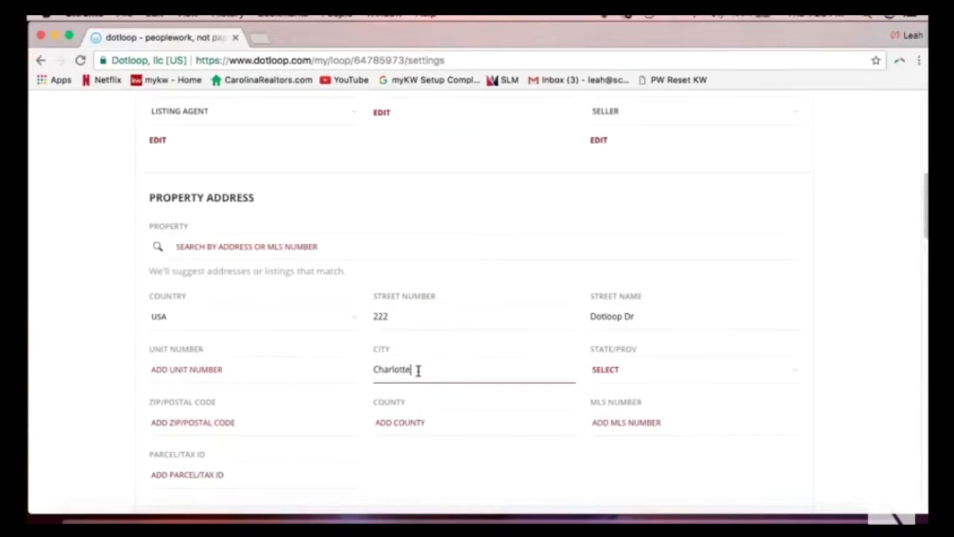
{"action": "key", "text": "Tab"}
{"action": "type", "text": "nc"}
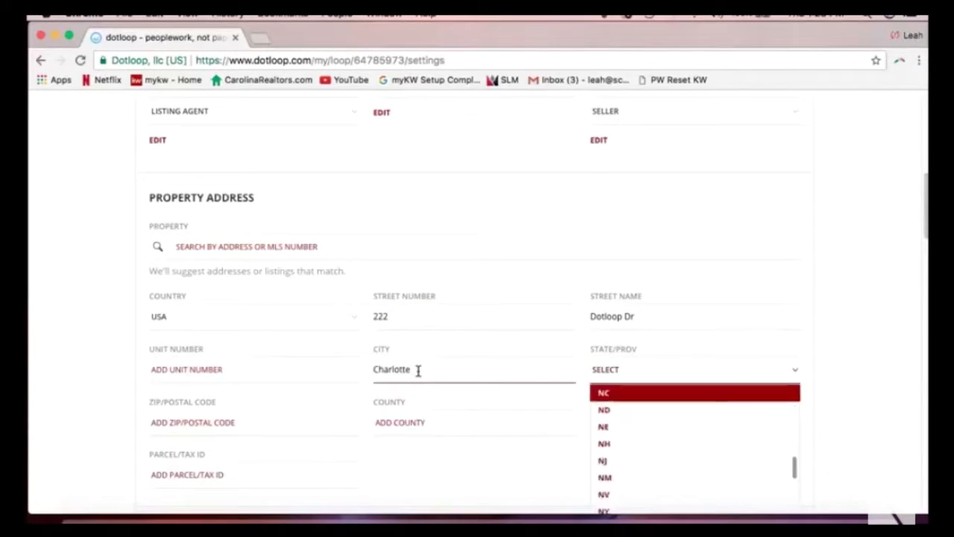
{"action": "left_click", "coordinate": [621, 392]}
{"action": "left_click", "coordinate": [203, 422]}
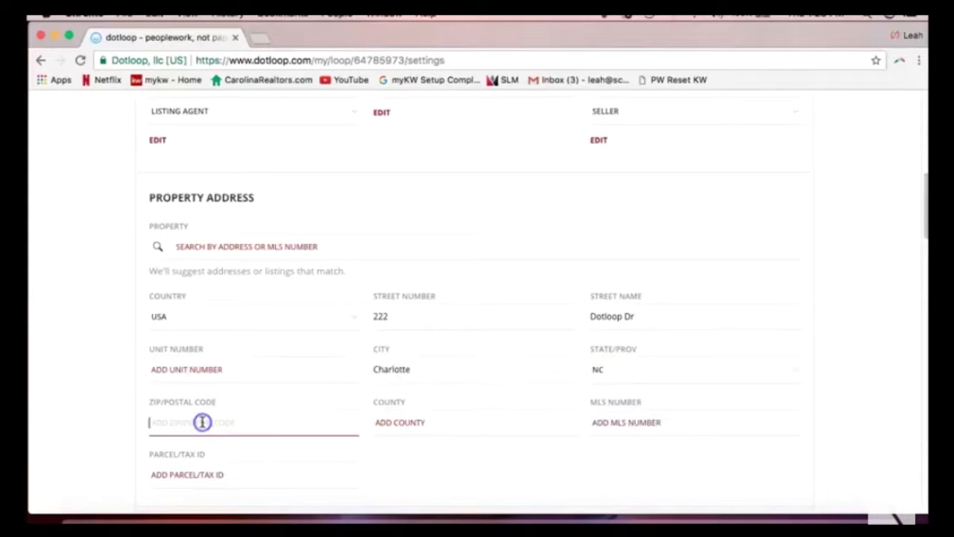
{"action": "type", "text": "28173"}
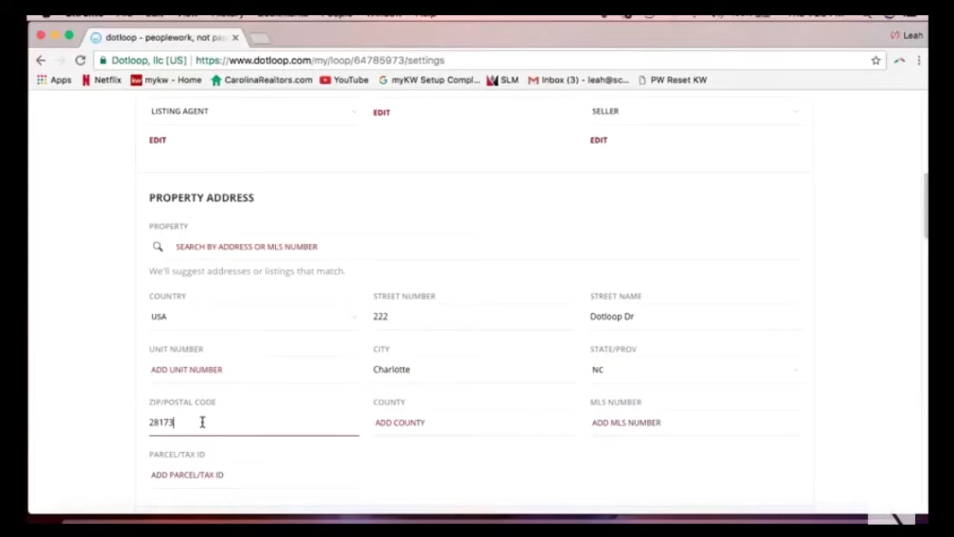
{"action": "left_click", "coordinate": [106, 369]}
{"action": "scroll", "coordinate": [107, 368], "scroll_direction": "down", "scroll_amount": 3}
{"action": "left_click", "coordinate": [418, 319]}
{"action": "type", "text": "Union"}
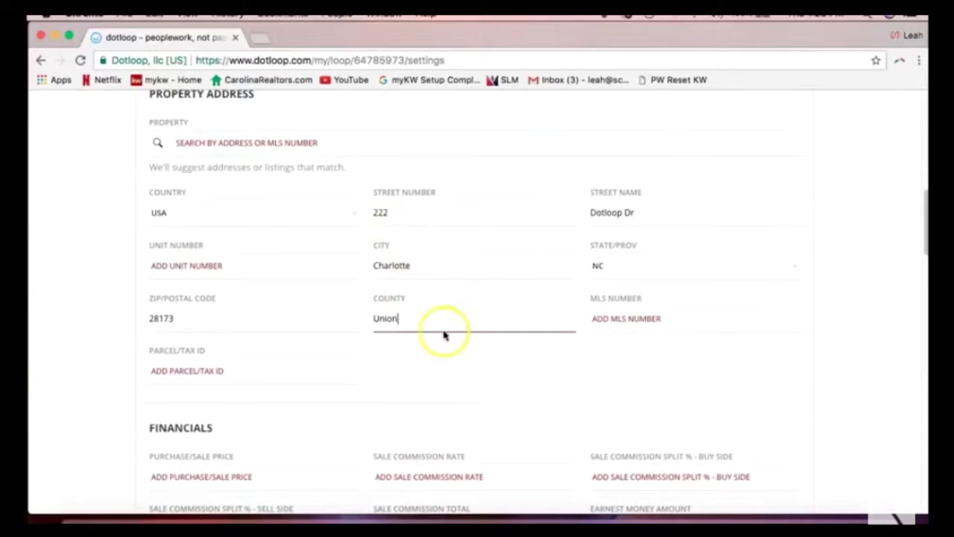
{"action": "left_click", "coordinate": [539, 368]}
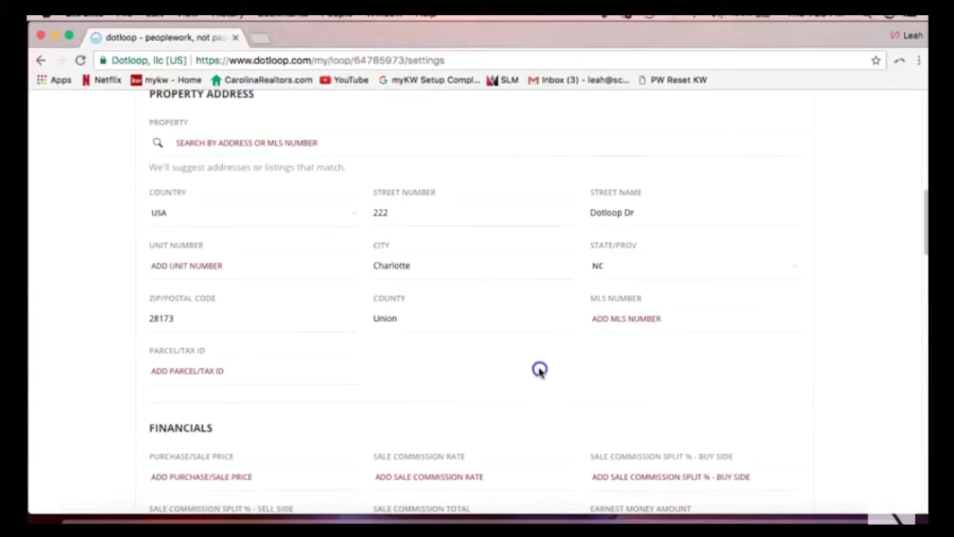
{"action": "scroll", "coordinate": [496, 390], "scroll_direction": "up", "scroll_amount": 1}
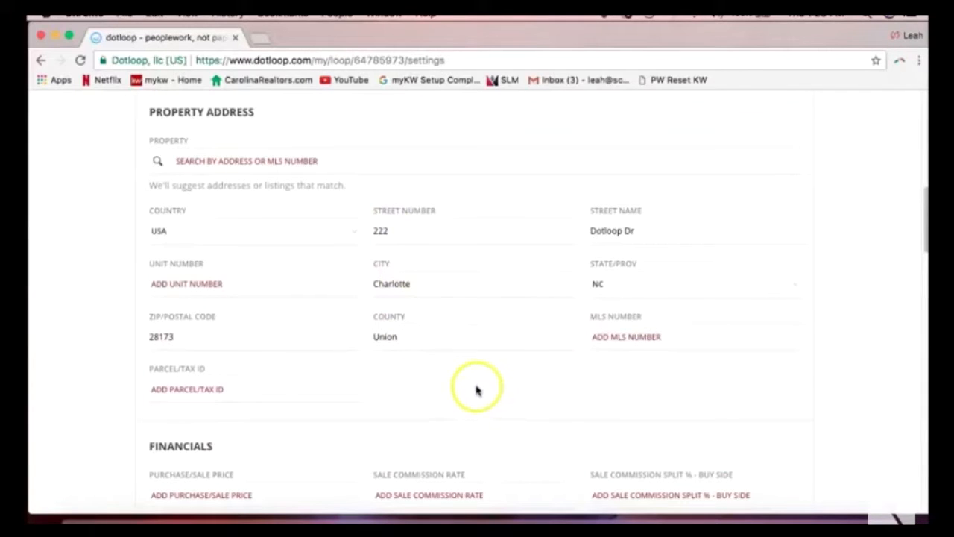
{"action": "scroll", "coordinate": [475, 391], "scroll_direction": "down", "scroll_amount": 4}
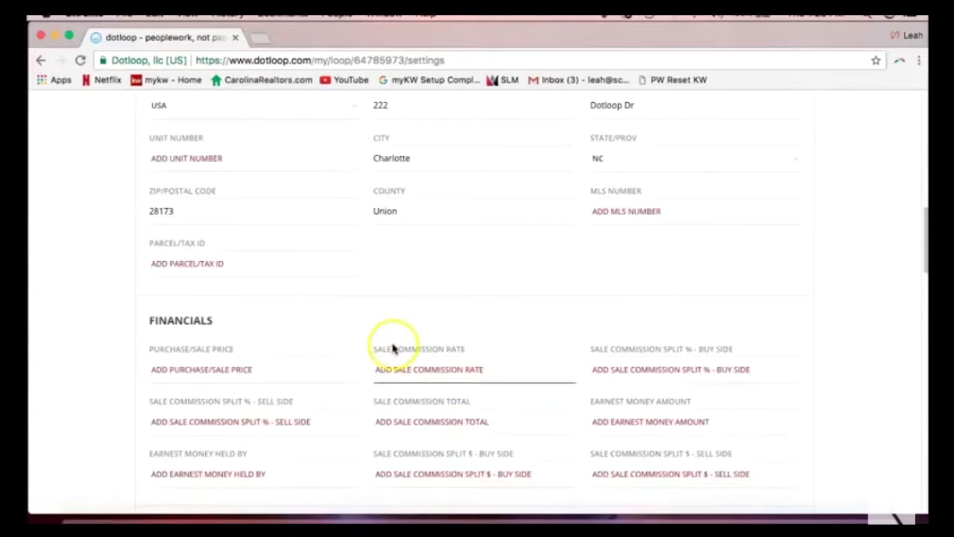
{"action": "scroll", "coordinate": [389, 343], "scroll_direction": "down", "scroll_amount": 4}
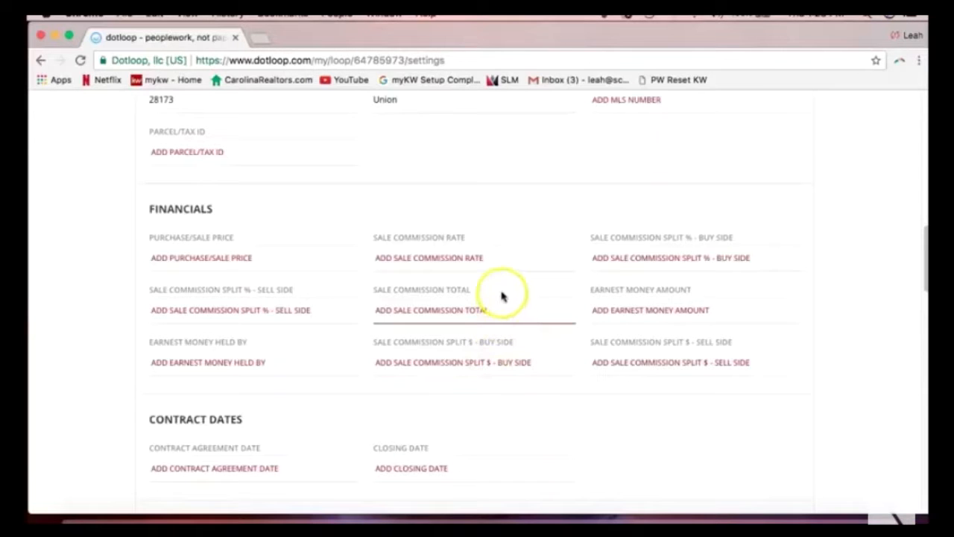
{"action": "scroll", "coordinate": [505, 293], "scroll_direction": "up", "scroll_amount": 5}
{"action": "scroll", "coordinate": [504, 302], "scroll_direction": "up", "scroll_amount": 5}
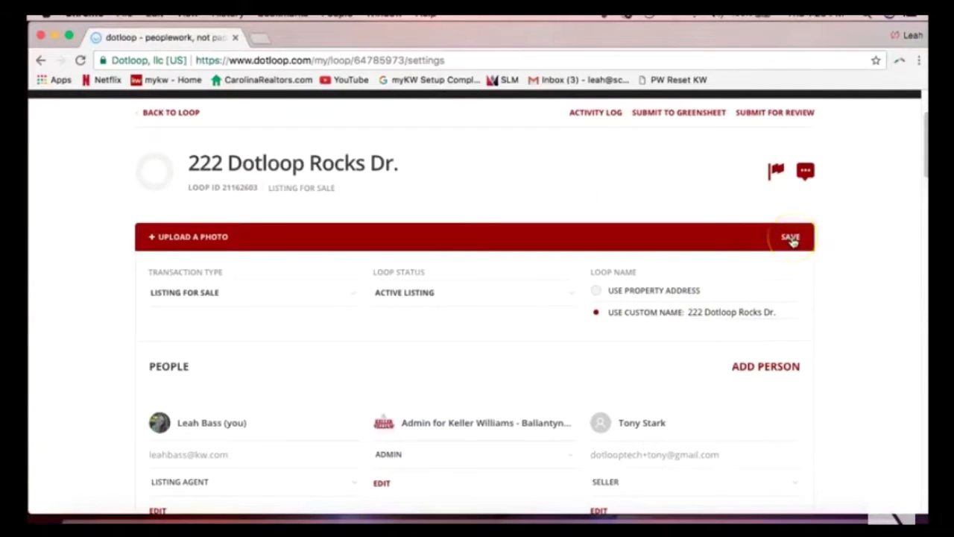
Save the Listing for Sale / Active Listing settings and go back to the loop page.
{"action": "left_click", "coordinate": [791, 239]}
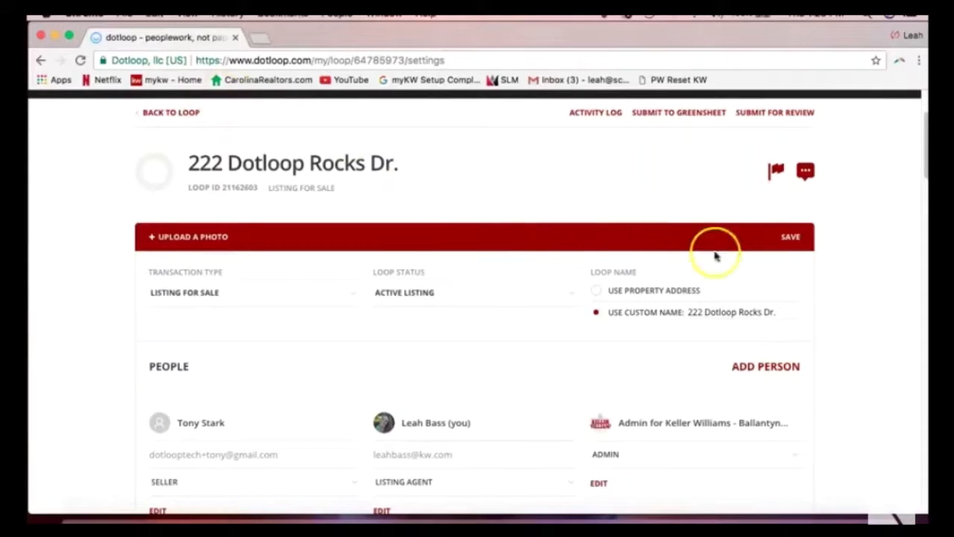
{"action": "left_click", "coordinate": [796, 243]}
{"action": "scroll", "coordinate": [87, 140], "scroll_direction": "up", "scroll_amount": 1}
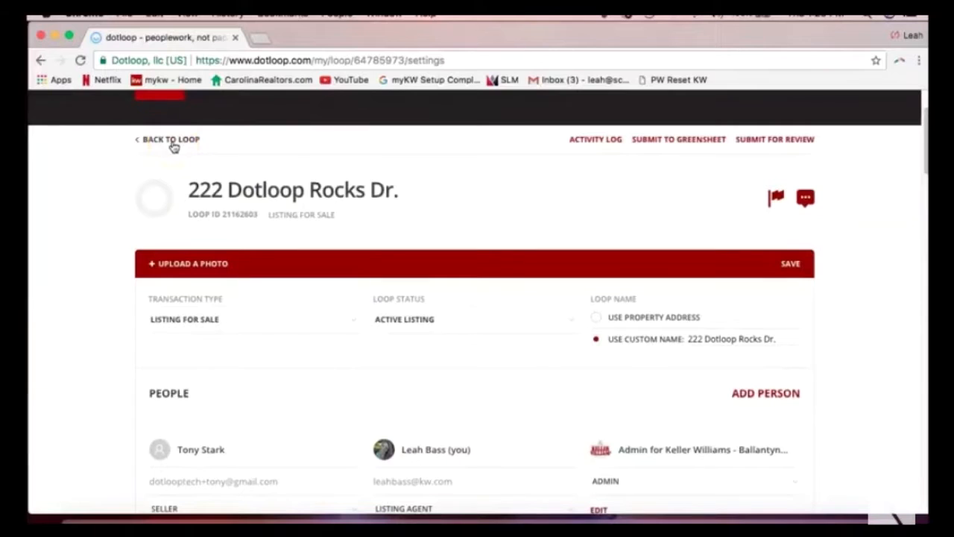
{"action": "left_click", "coordinate": [172, 140]}
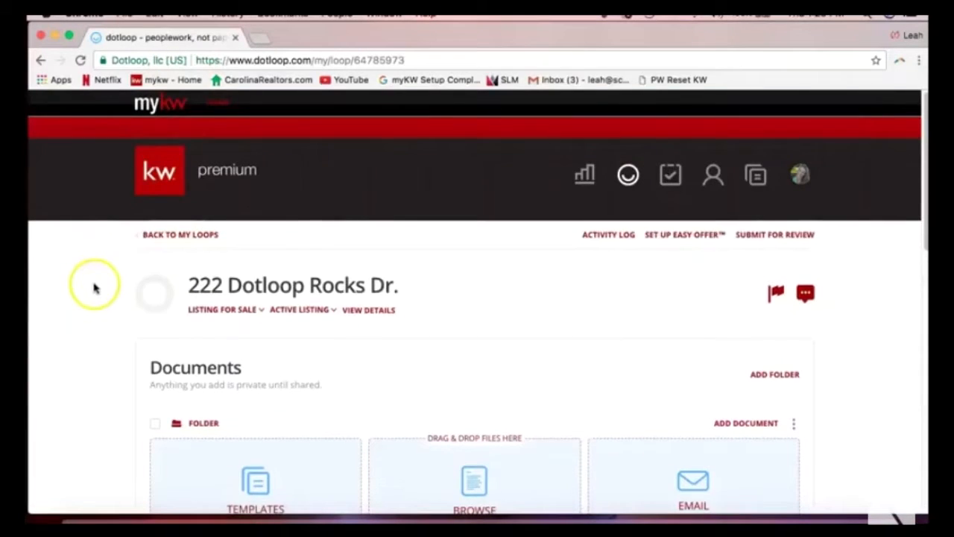
Scroll the loop page to the empty Documents section with its Templates, Browse and Email cards.
{"action": "scroll", "coordinate": [94, 287], "scroll_direction": "down", "scroll_amount": 2}
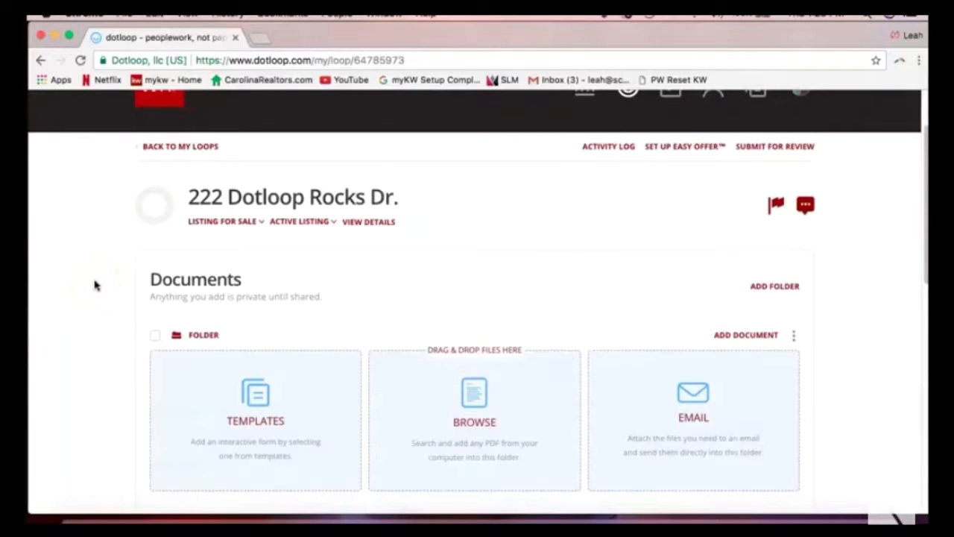
{"action": "scroll", "coordinate": [94, 285], "scroll_direction": "down", "scroll_amount": 1}
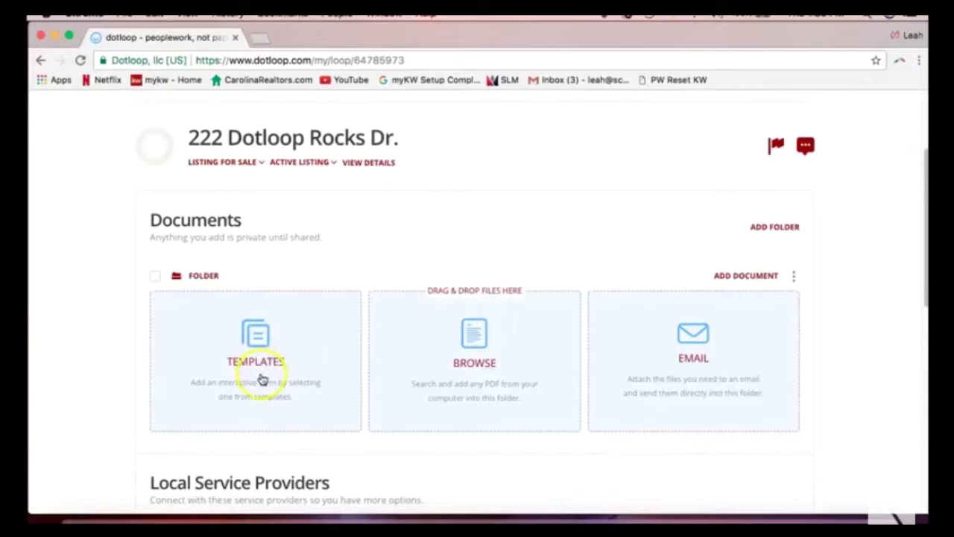
{"action": "scroll", "coordinate": [261, 379], "scroll_direction": "up", "scroll_amount": 3}
{"action": "scroll", "coordinate": [262, 379], "scroll_direction": "up", "scroll_amount": 2}
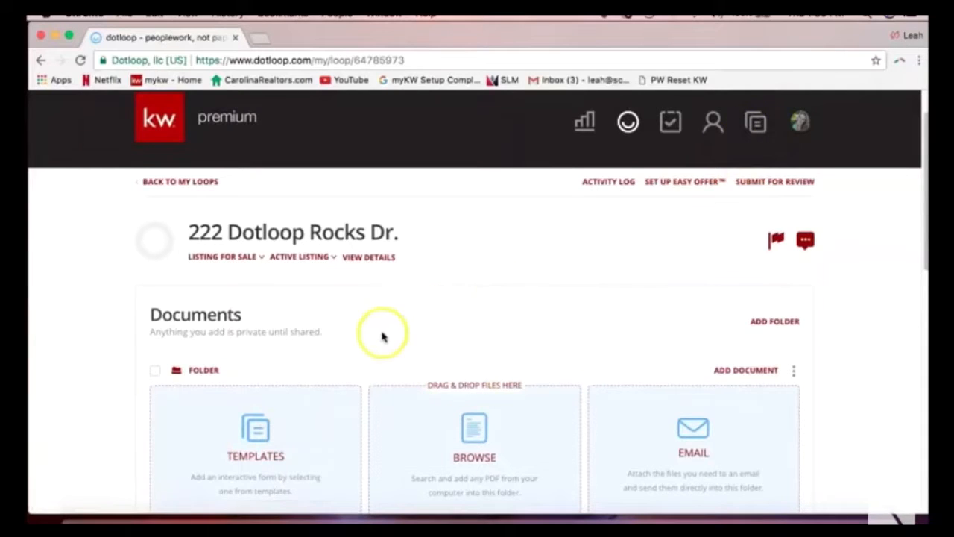
{"action": "scroll", "coordinate": [379, 332], "scroll_direction": "down", "scroll_amount": 3}
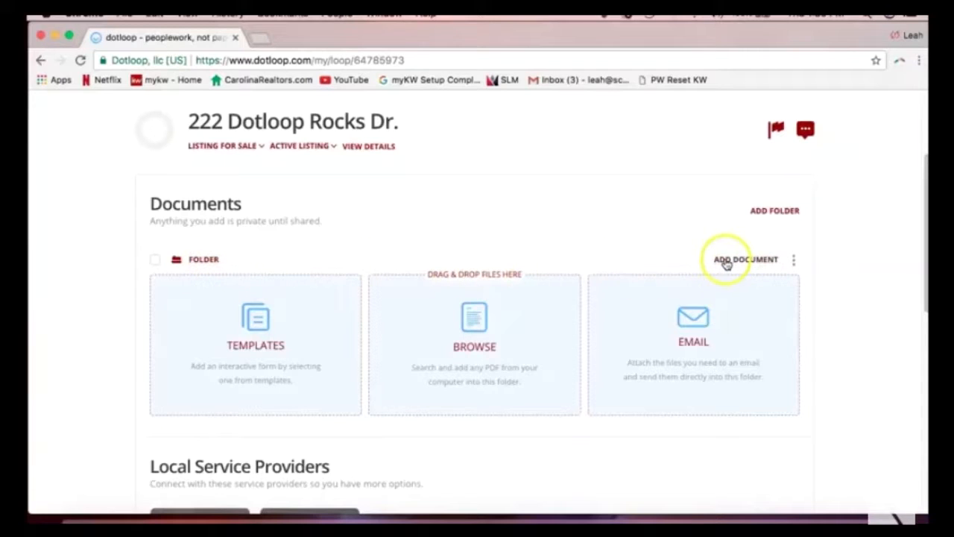
Browse the NCAR 2017 templates and search for 'listing'.
{"action": "left_click", "coordinate": [321, 326]}
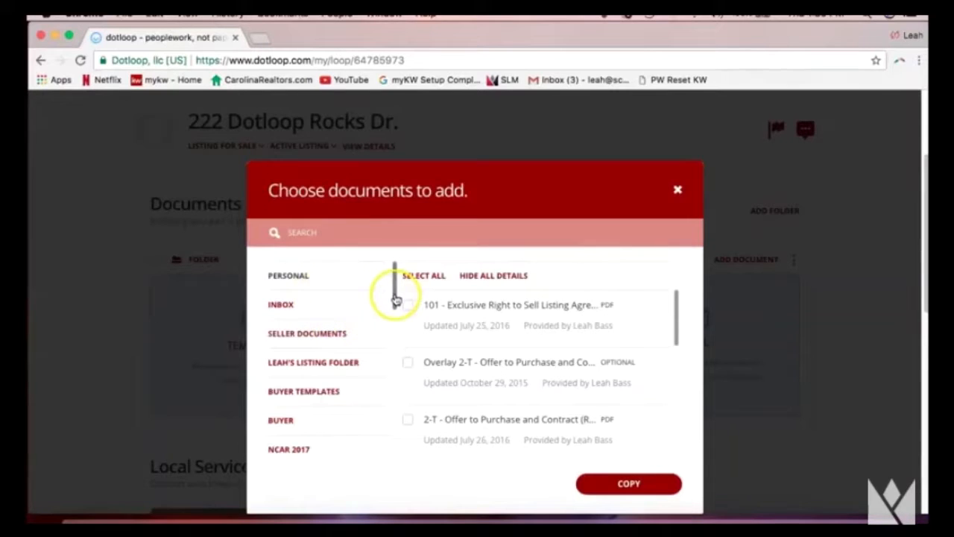
{"action": "left_click_drag", "start_coordinate": [396, 300], "coordinate": [394, 309]}
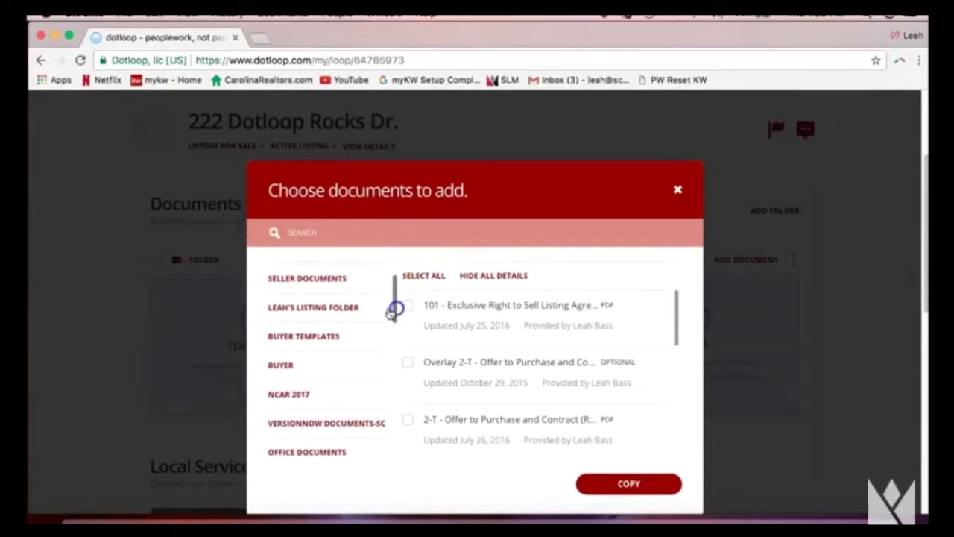
{"action": "left_click", "coordinate": [316, 400]}
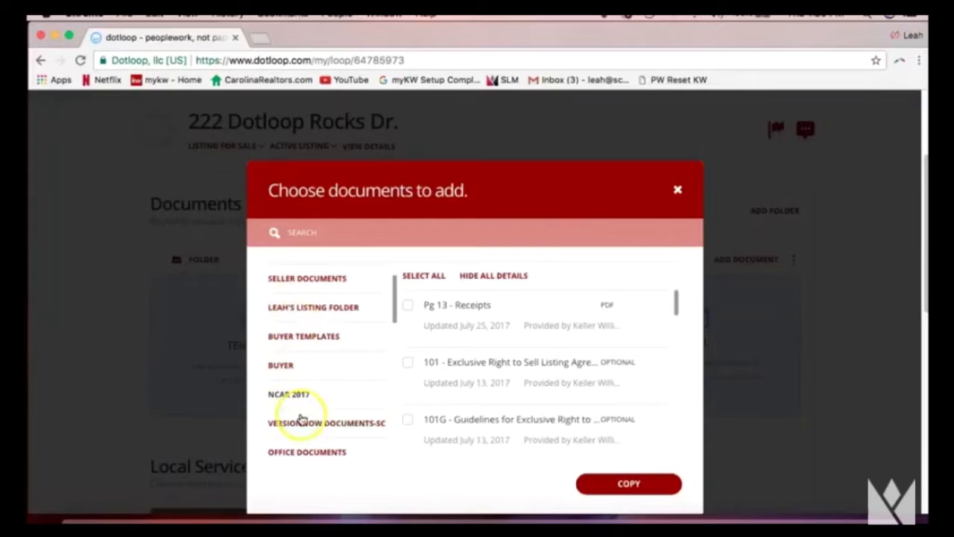
{"action": "left_click", "coordinate": [322, 232]}
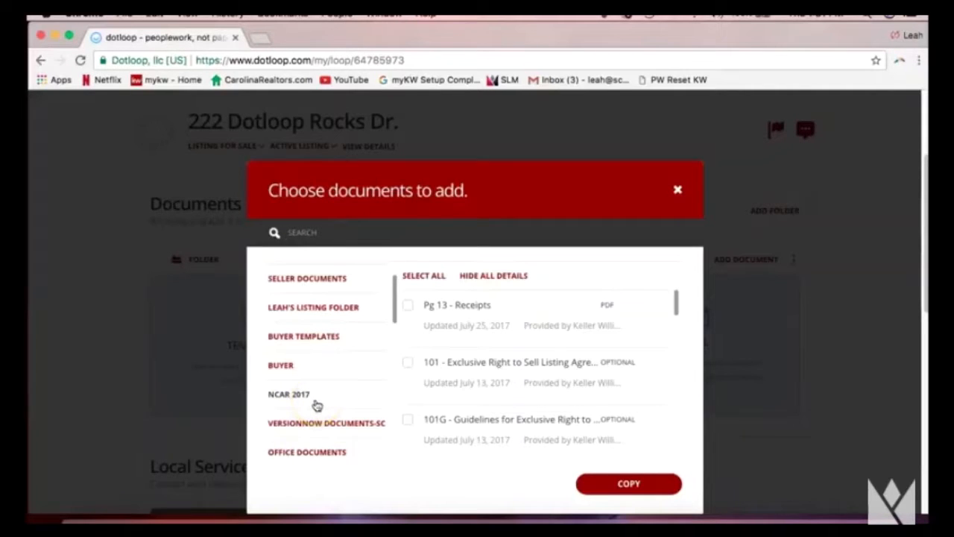
{"action": "left_click", "coordinate": [363, 229]}
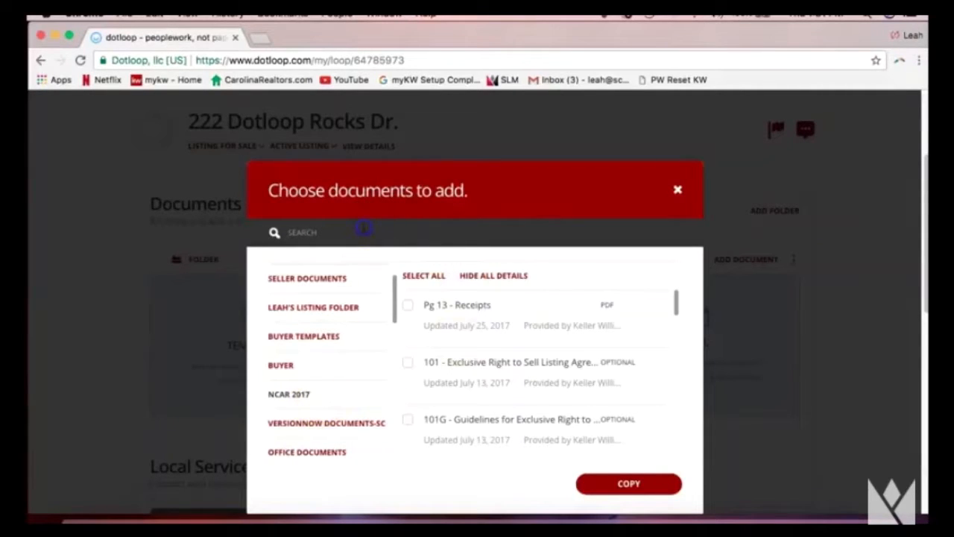
{"action": "type", "text": "listing"}
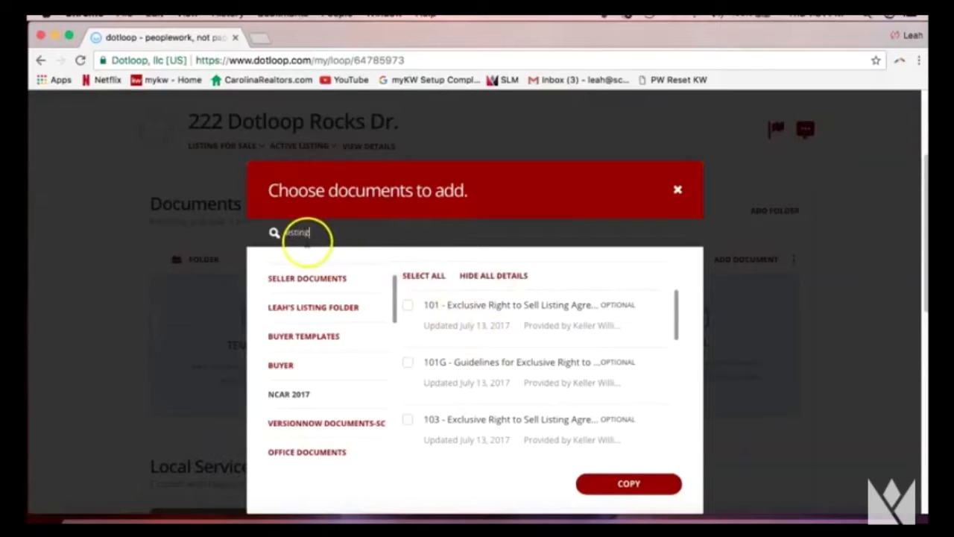
{"action": "left_click", "coordinate": [306, 240]}
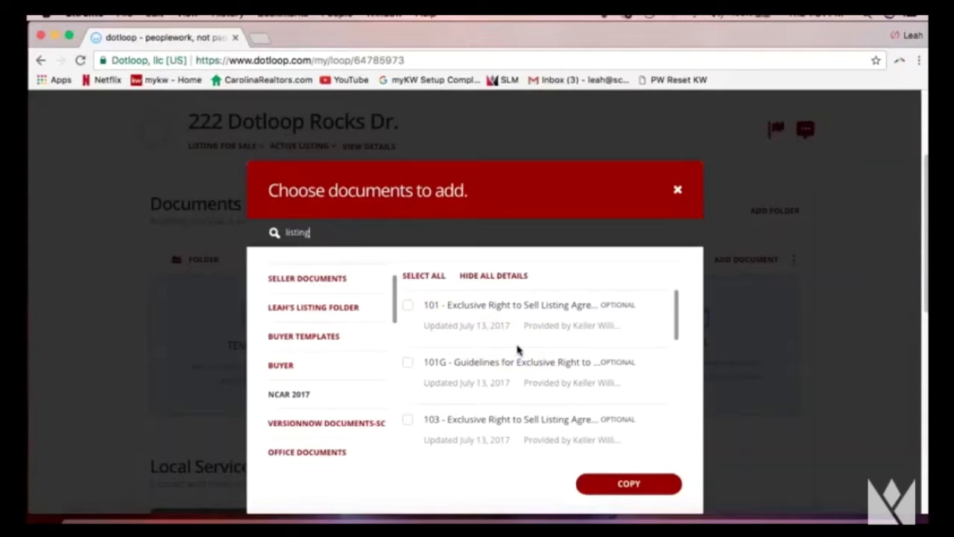
Select 101 - Exclusive Right to Sell Listing Agreement and copy it into the loop.
{"action": "left_click", "coordinate": [422, 319]}
{"action": "left_click", "coordinate": [410, 311]}
{"action": "left_click", "coordinate": [408, 308]}
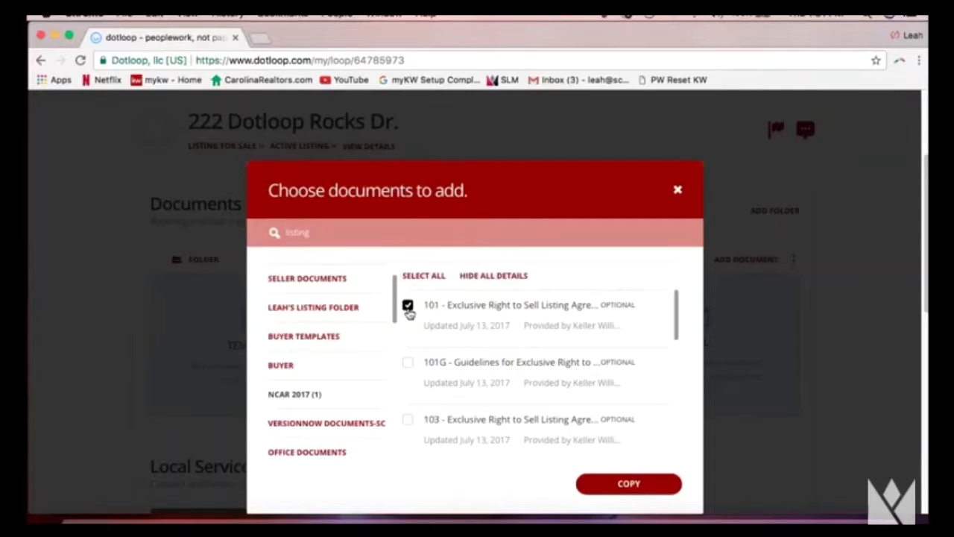
{"action": "left_click", "coordinate": [638, 484]}
{"action": "left_click", "coordinate": [623, 485]}
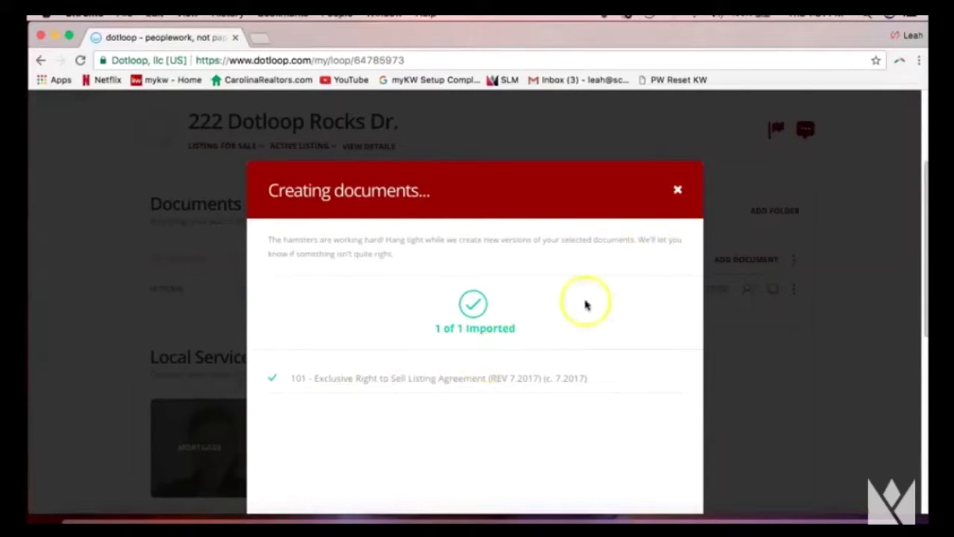
Dismiss the Creating documents window and open the 101 Exclusive Right to Sell Listing Agreement.
{"action": "left_click", "coordinate": [676, 192]}
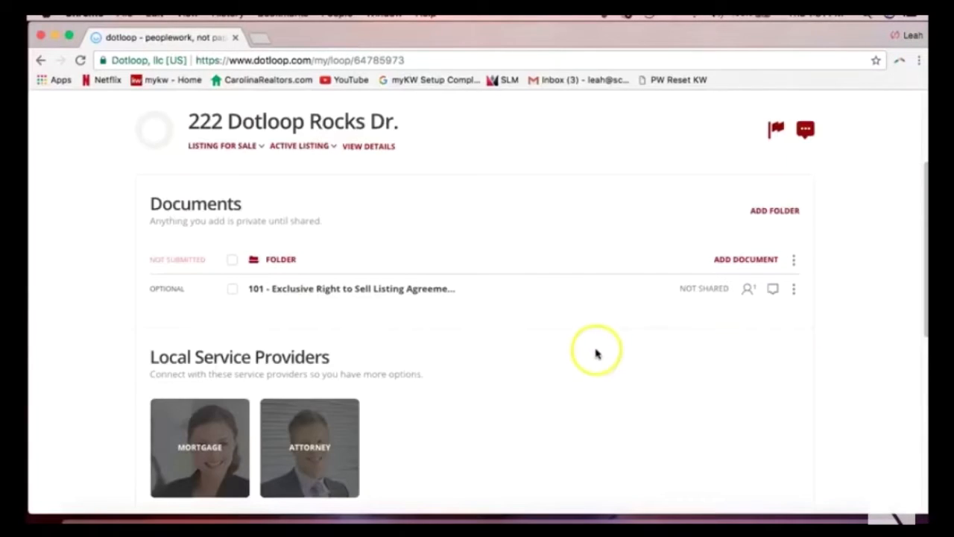
{"action": "left_click", "coordinate": [326, 296]}
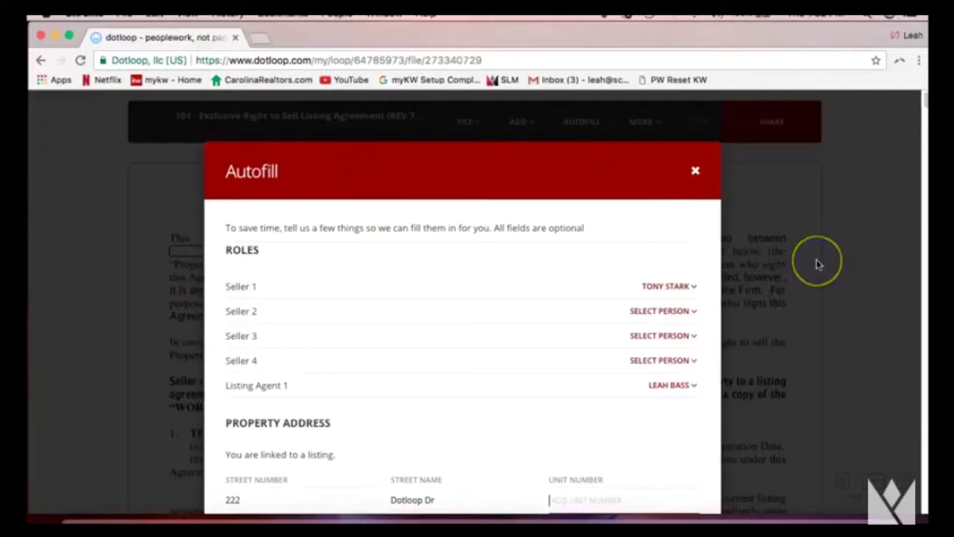
{"action": "left_click", "coordinate": [697, 175]}
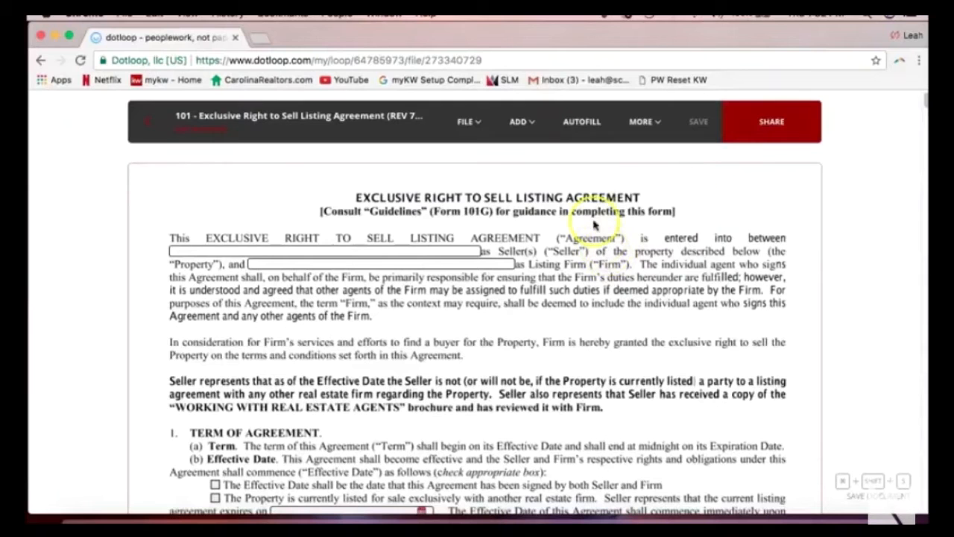
{"action": "scroll", "coordinate": [587, 182], "scroll_direction": "up", "scroll_amount": 1}
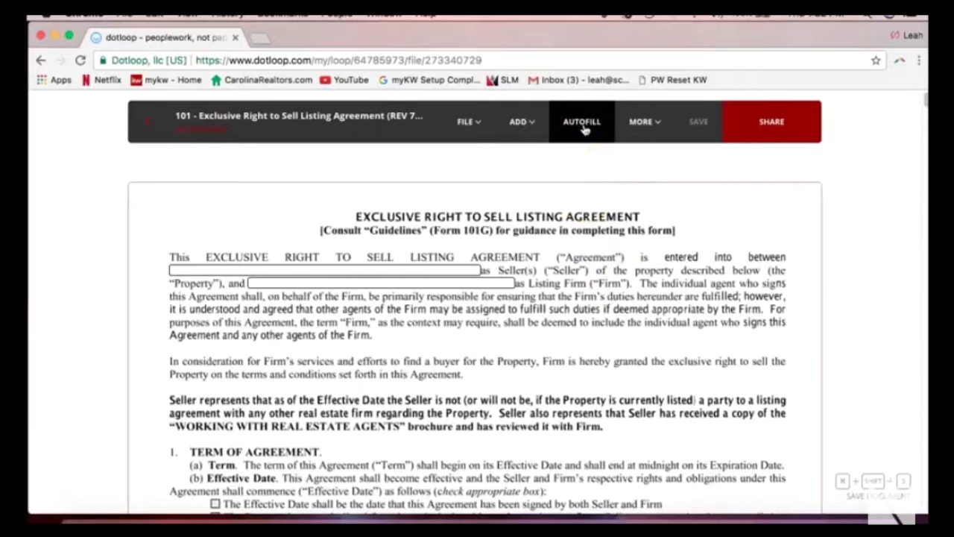
{"action": "left_click", "coordinate": [586, 128]}
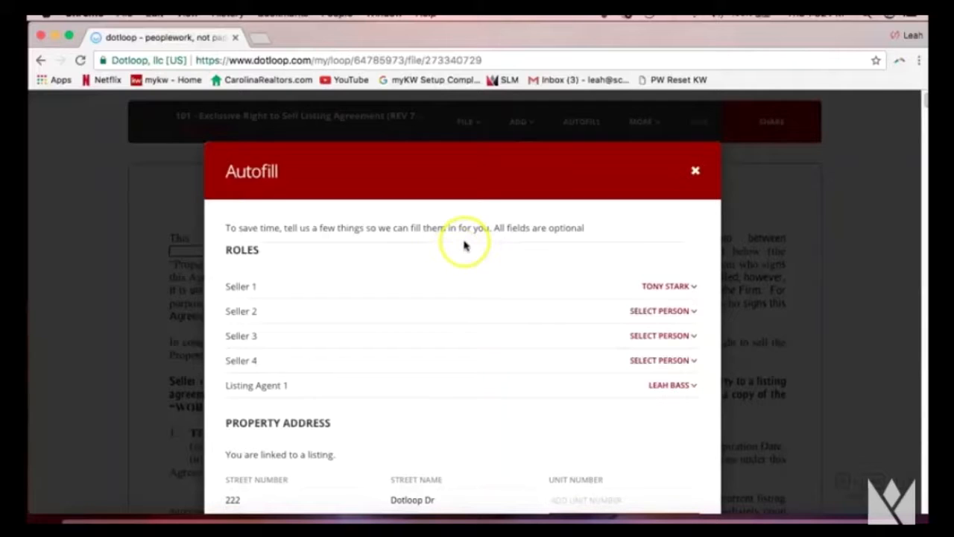
{"action": "scroll", "coordinate": [485, 248], "scroll_direction": "down", "scroll_amount": 1}
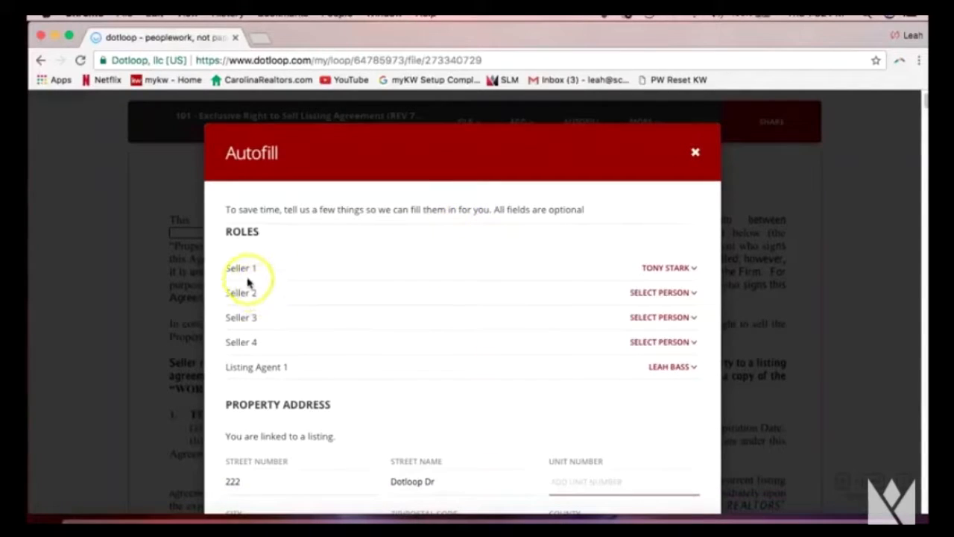
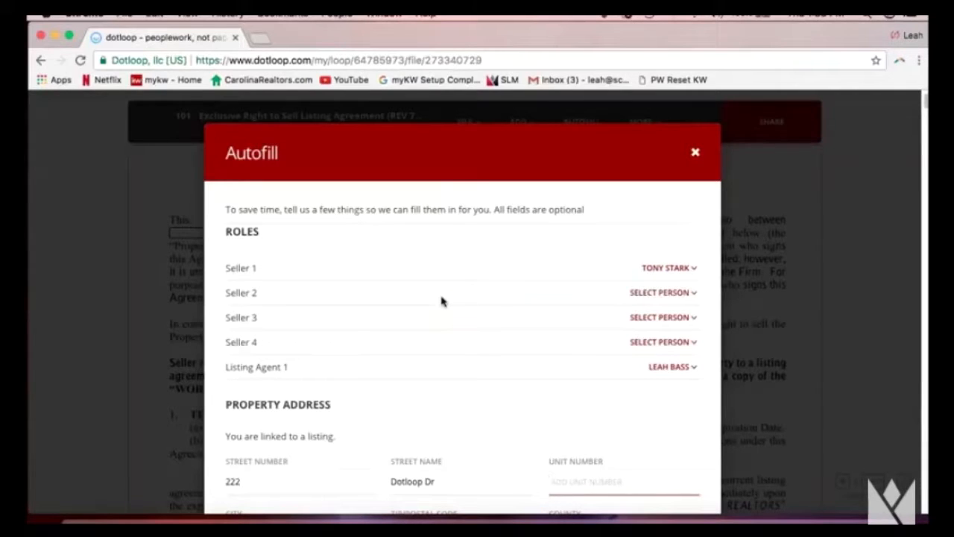
Leave Seller 2 without a new person and keep the existing Listing Agent 1 choice.
{"action": "left_click", "coordinate": [659, 293]}
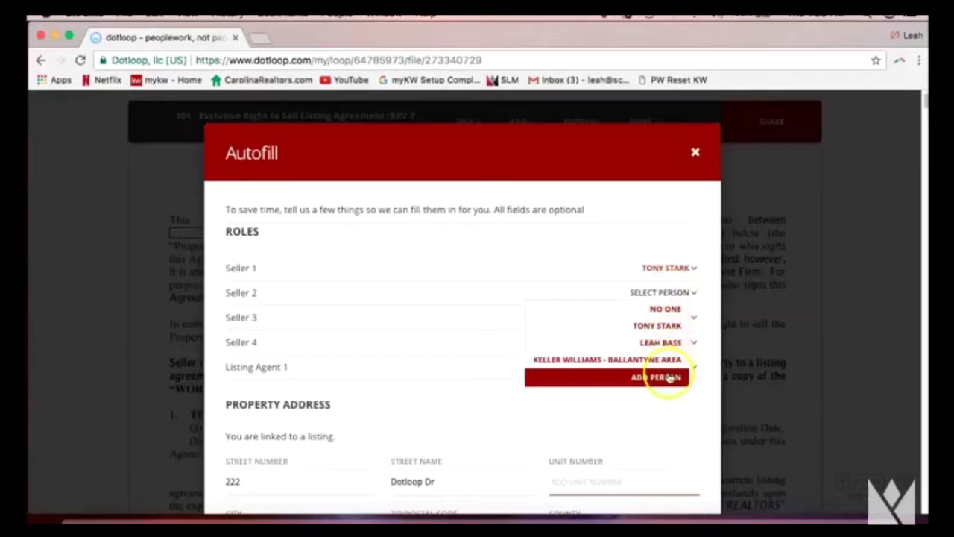
{"action": "left_click", "coordinate": [662, 344]}
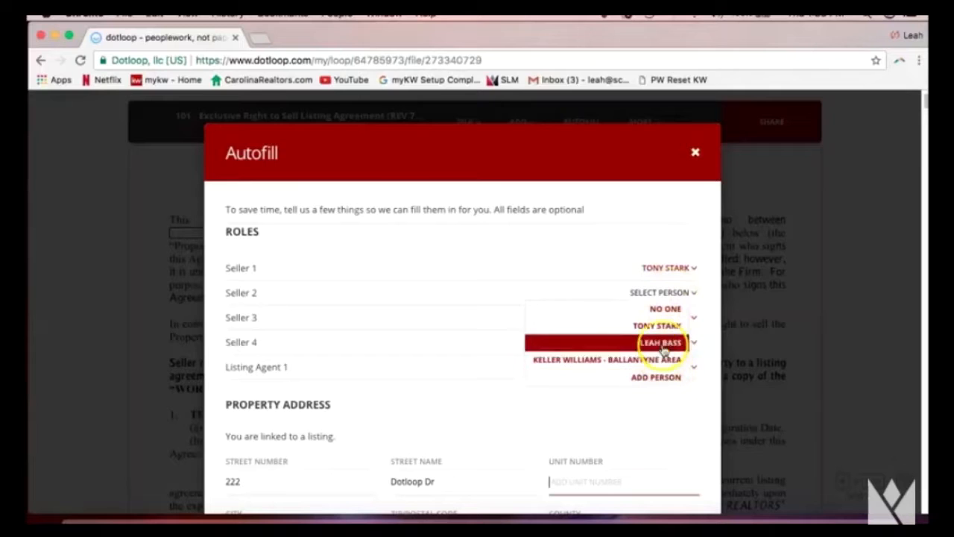
{"action": "left_click", "coordinate": [637, 381]}
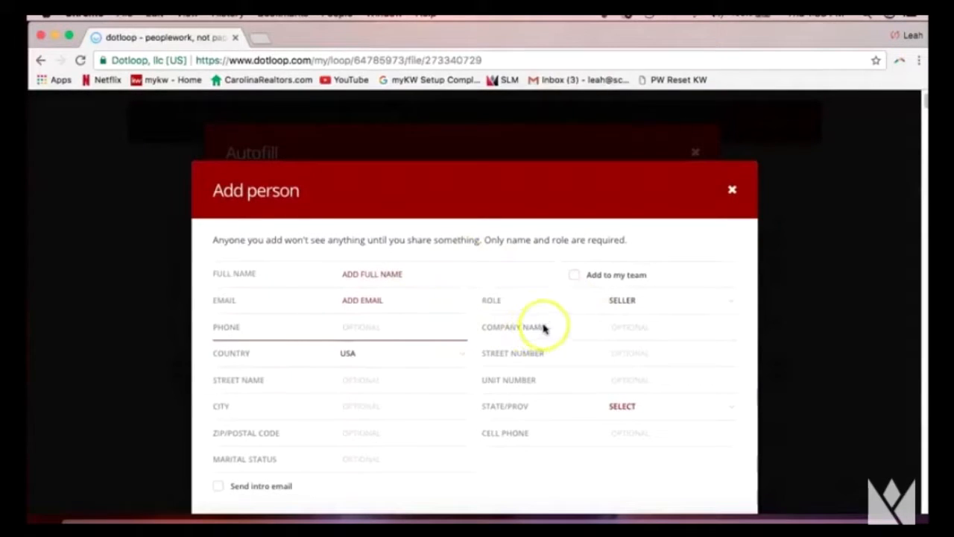
{"action": "left_click", "coordinate": [731, 190]}
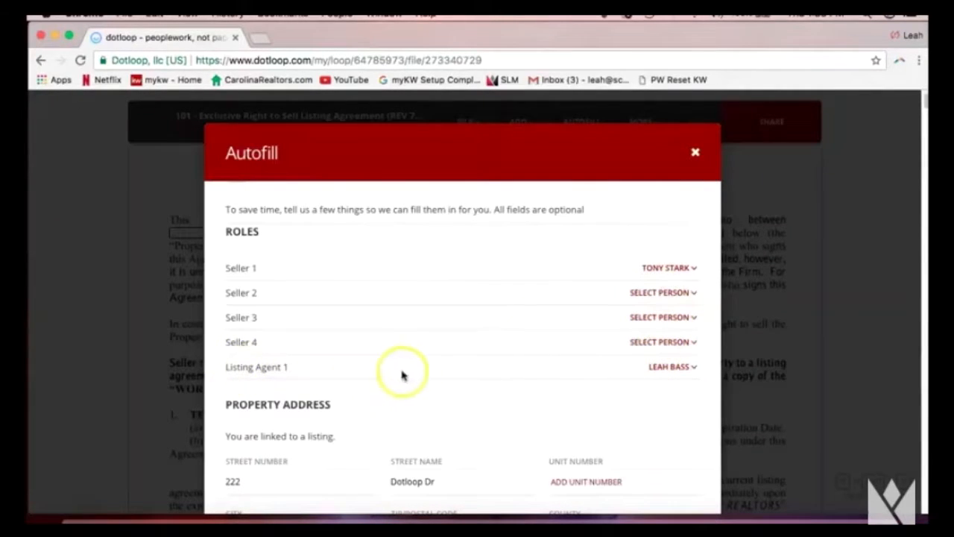
{"action": "left_click", "coordinate": [657, 370]}
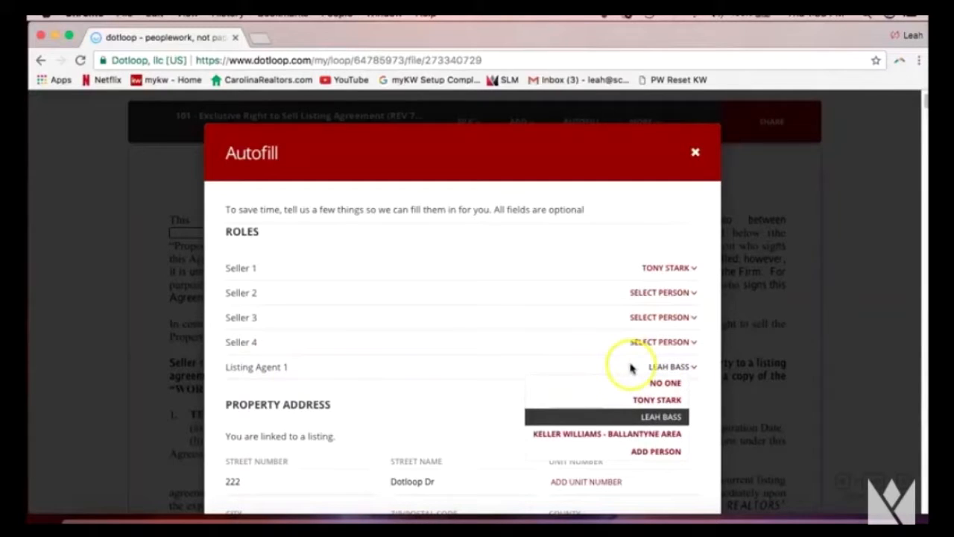
{"action": "left_click", "coordinate": [642, 418]}
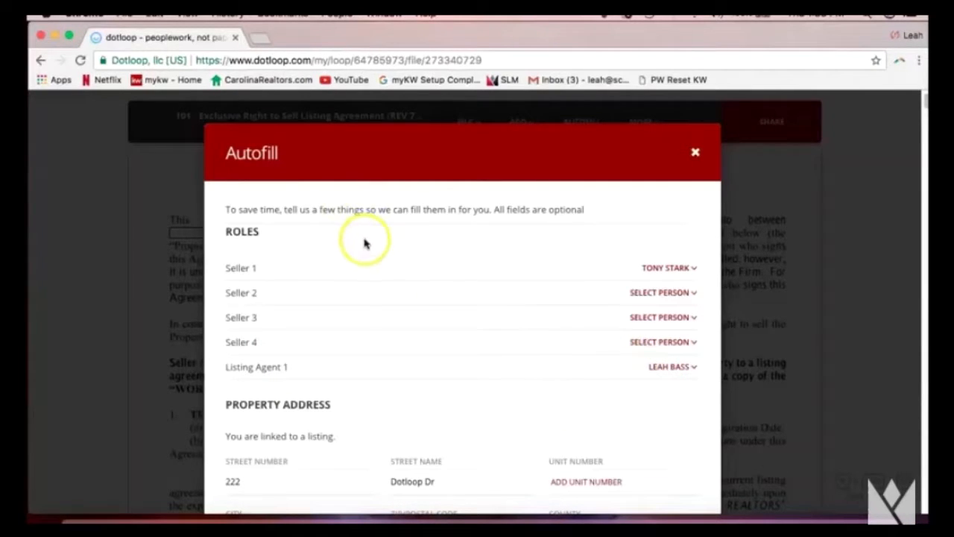
Run AUTOFILL from the dialog's bottom to fill the seller and listing firm fields.
{"action": "scroll", "coordinate": [364, 243], "scroll_direction": "down", "scroll_amount": 2}
{"action": "scroll", "coordinate": [365, 227], "scroll_direction": "down", "scroll_amount": 1}
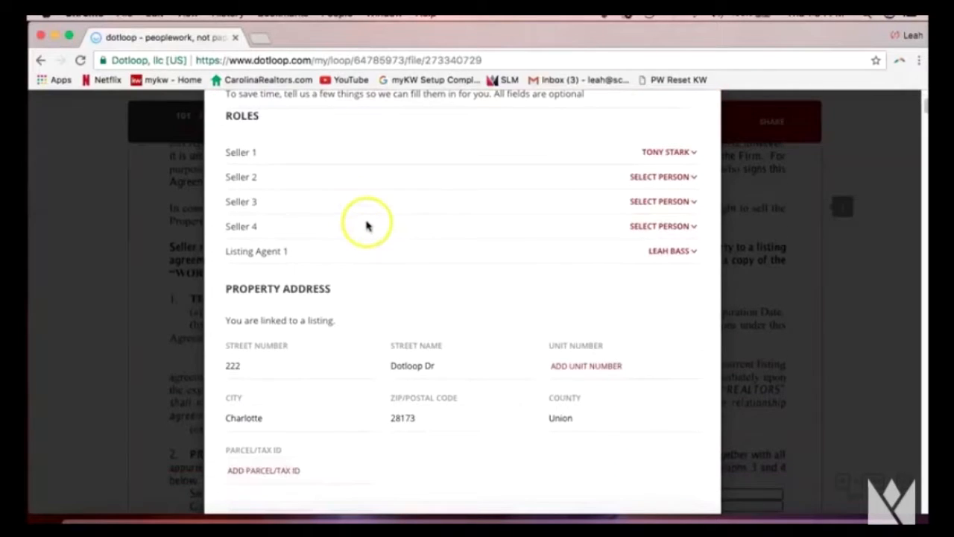
{"action": "scroll", "coordinate": [366, 226], "scroll_direction": "down", "scroll_amount": 1}
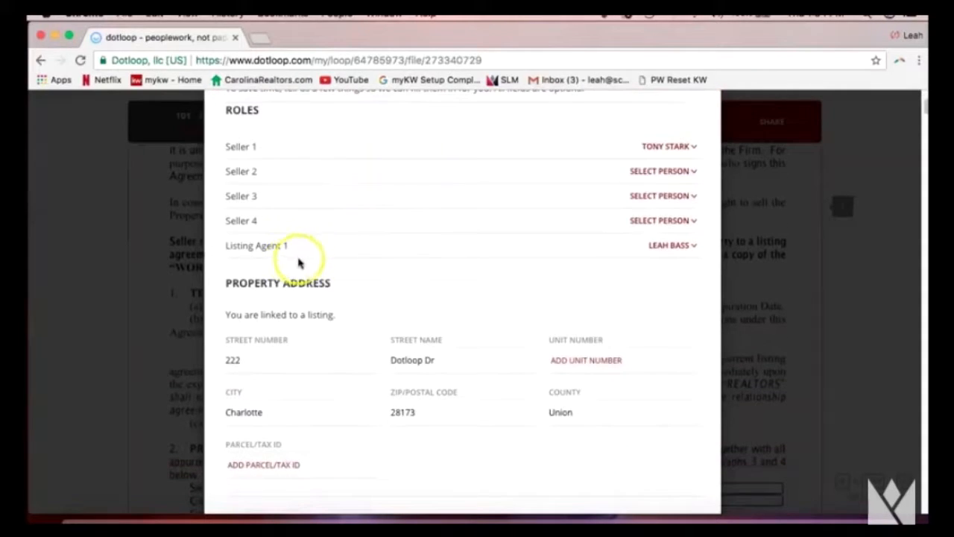
{"action": "scroll", "coordinate": [434, 252], "scroll_direction": "down", "scroll_amount": 3}
{"action": "scroll", "coordinate": [436, 253], "scroll_direction": "down", "scroll_amount": 1}
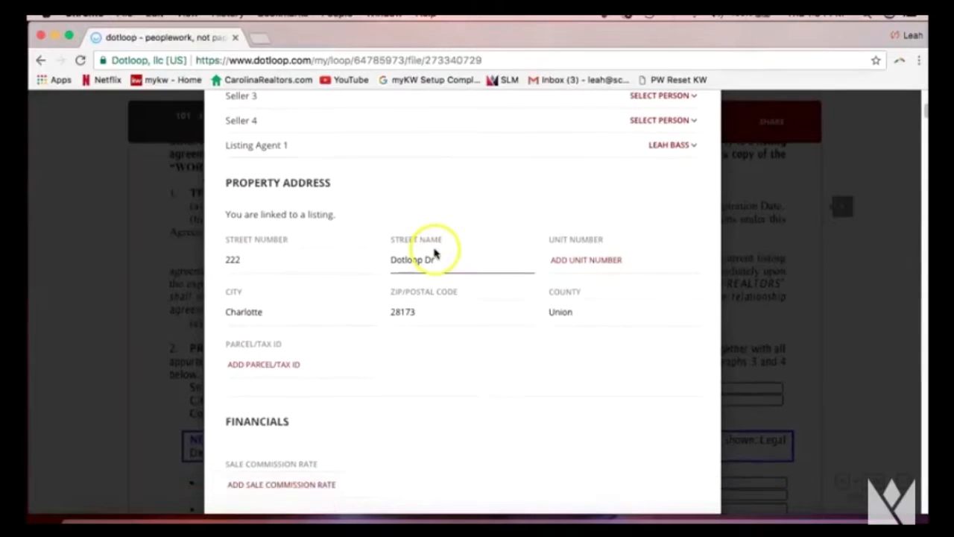
{"action": "scroll", "coordinate": [494, 279], "scroll_direction": "down", "scroll_amount": 5}
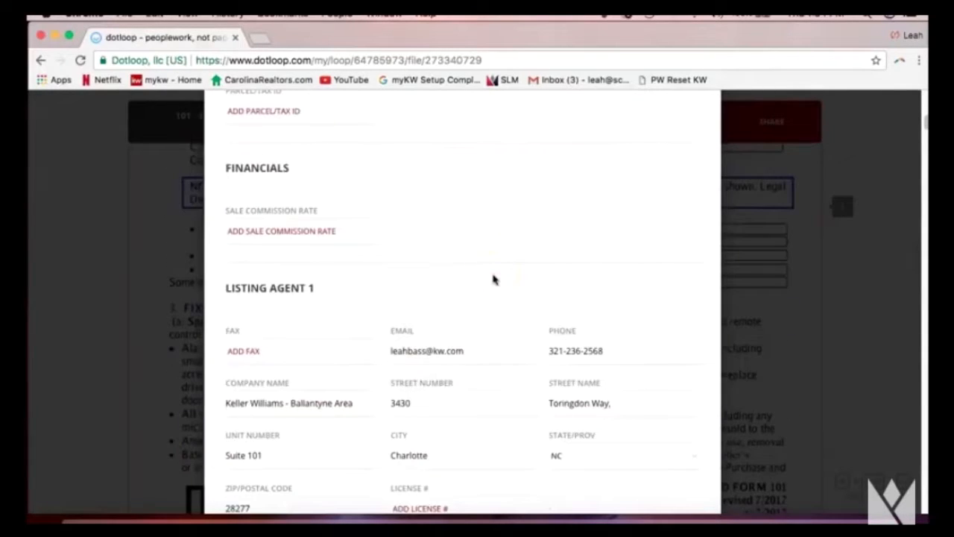
{"action": "scroll", "coordinate": [492, 279], "scroll_direction": "down", "scroll_amount": 3}
{"action": "scroll", "coordinate": [493, 279], "scroll_direction": "down", "scroll_amount": 15}
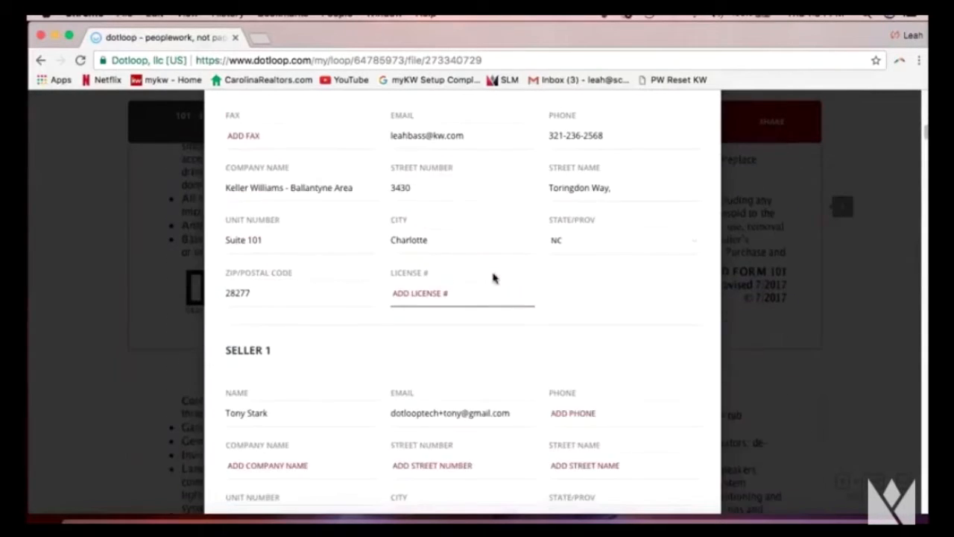
{"action": "scroll", "coordinate": [493, 279], "scroll_direction": "down", "scroll_amount": 4}
{"action": "left_click", "coordinate": [566, 370]}
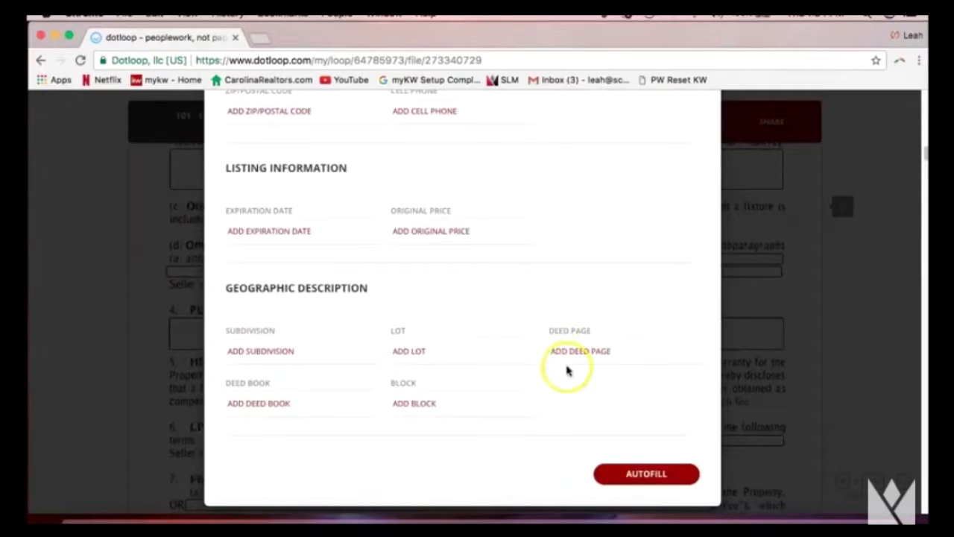
{"action": "left_click", "coordinate": [640, 477]}
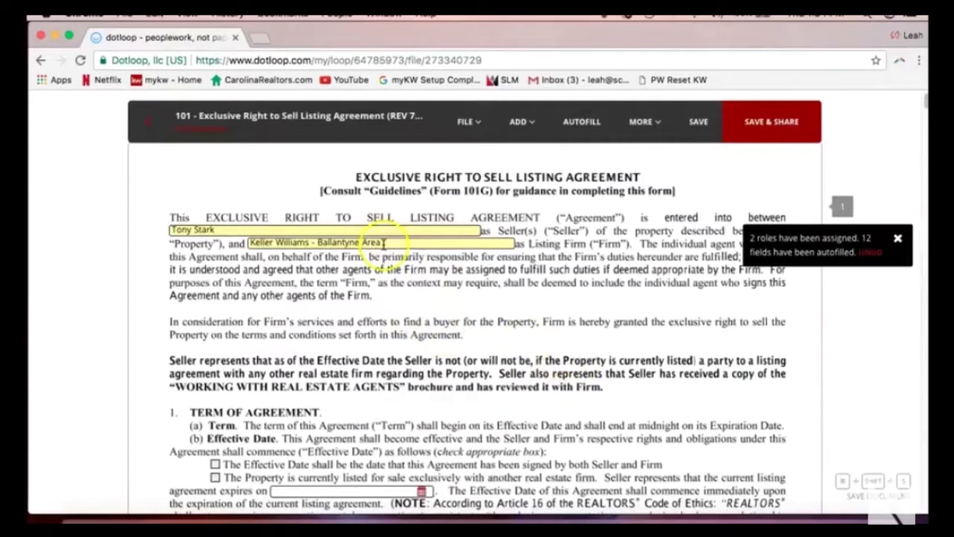
{"action": "scroll", "coordinate": [385, 363], "scroll_direction": "down", "scroll_amount": 3}
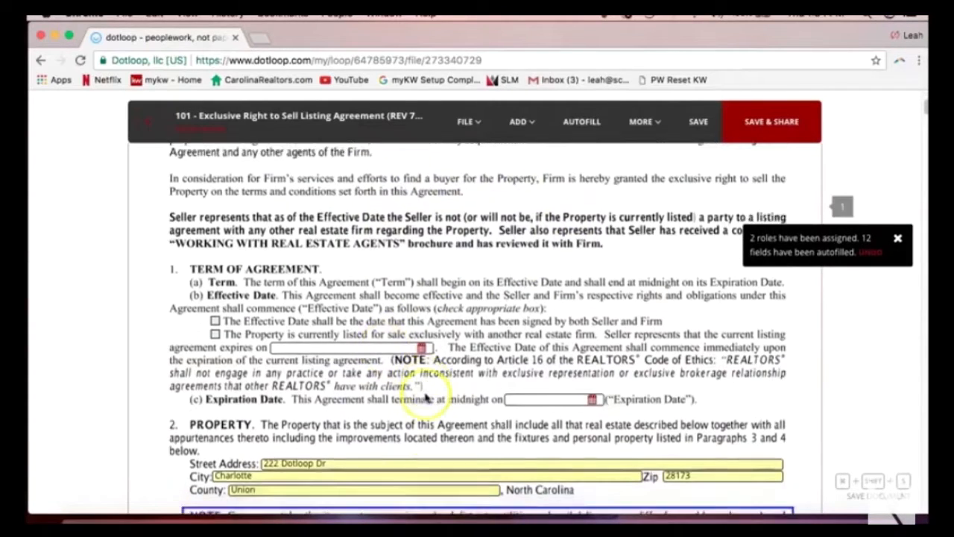
{"action": "scroll", "coordinate": [415, 394], "scroll_direction": "down", "scroll_amount": 1}
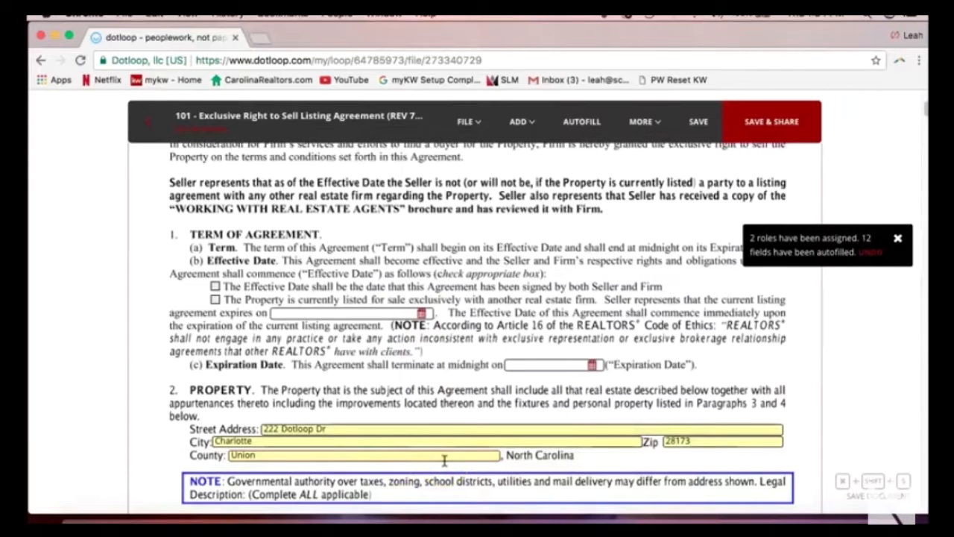
{"action": "scroll", "coordinate": [451, 373], "scroll_direction": "up", "scroll_amount": 2}
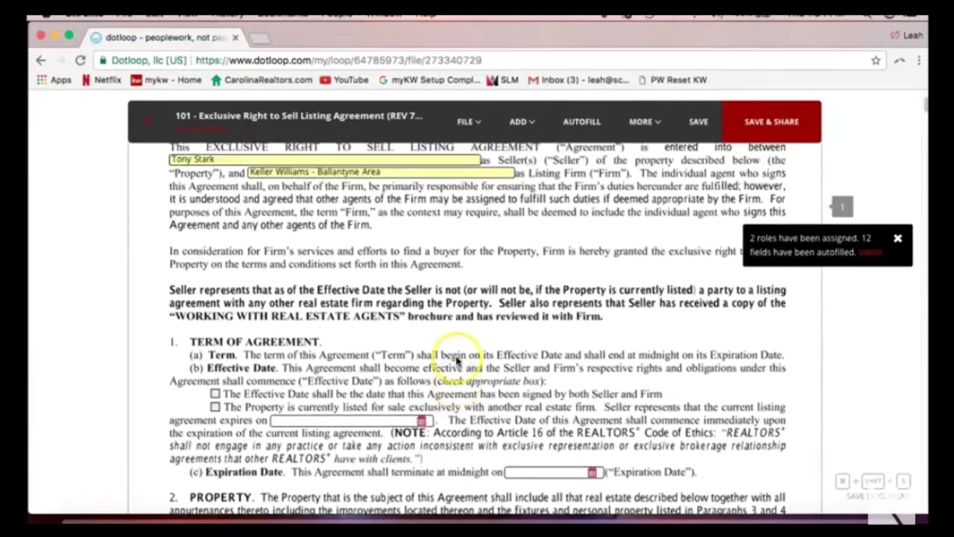
{"action": "scroll", "coordinate": [457, 360], "scroll_direction": "up", "scroll_amount": 2}
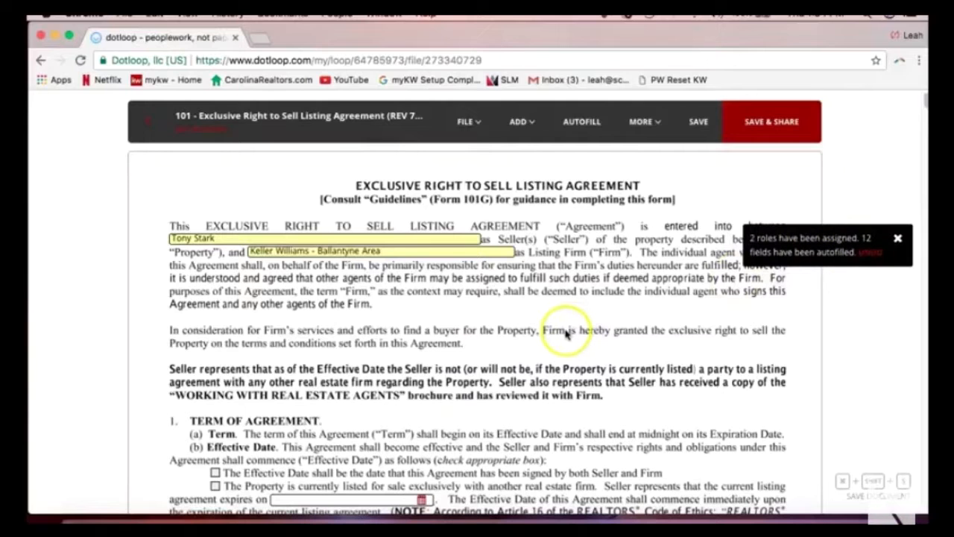
{"action": "scroll", "coordinate": [566, 334], "scroll_direction": "down", "scroll_amount": 8}
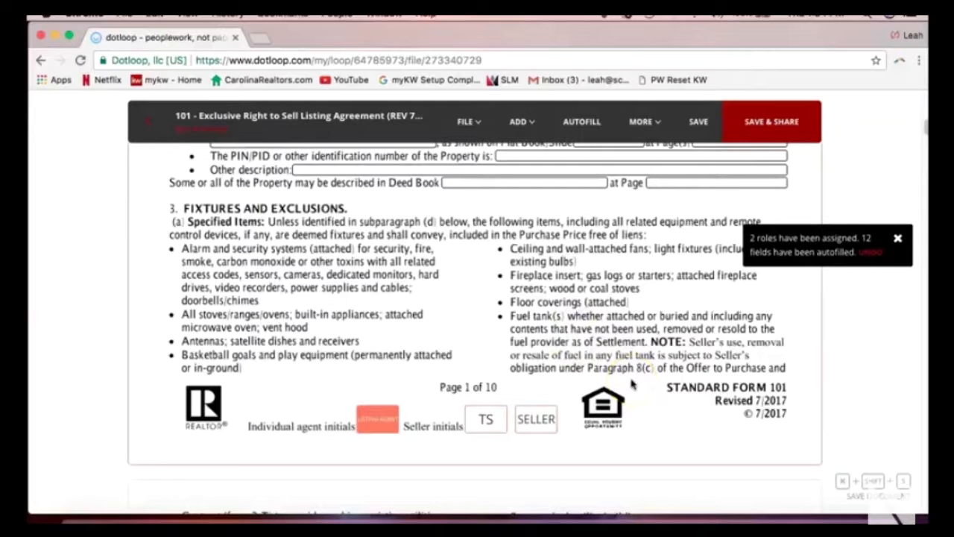
Confirm the page 1 TS initials box is assigned to the seller, then open MORE.
{"action": "left_click", "coordinate": [481, 421]}
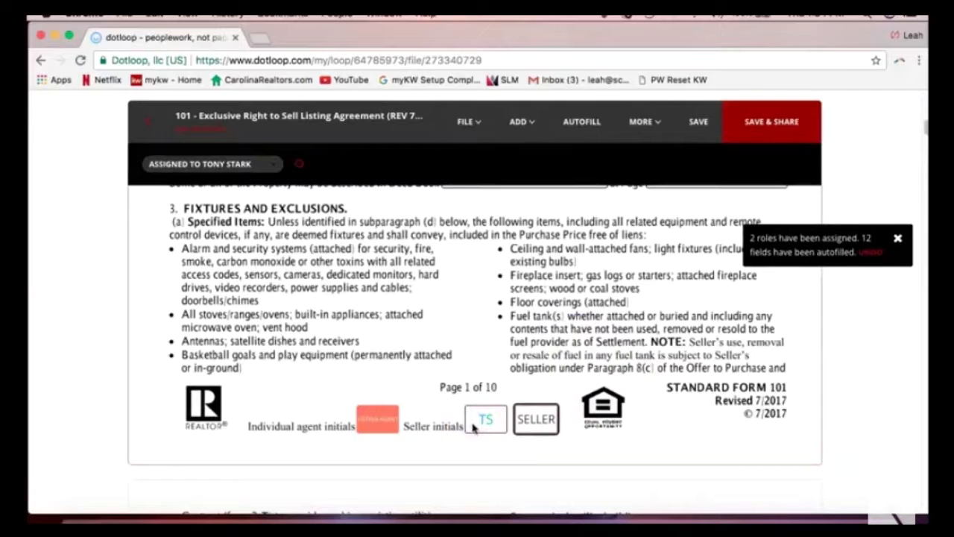
{"action": "left_click", "coordinate": [480, 425]}
{"action": "scroll", "coordinate": [492, 403], "scroll_direction": "up", "scroll_amount": 3}
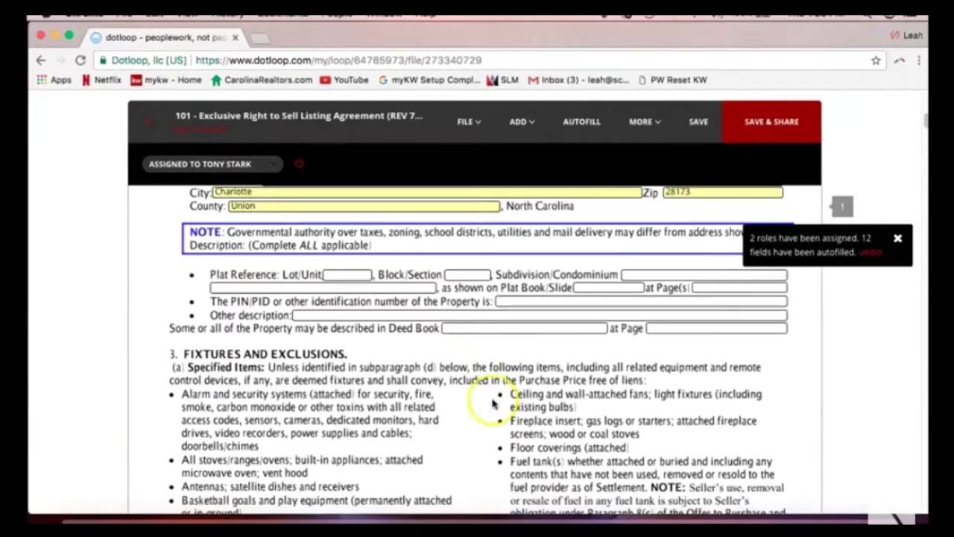
{"action": "scroll", "coordinate": [496, 398], "scroll_direction": "up", "scroll_amount": 2}
{"action": "scroll", "coordinate": [491, 401], "scroll_direction": "up", "scroll_amount": 5}
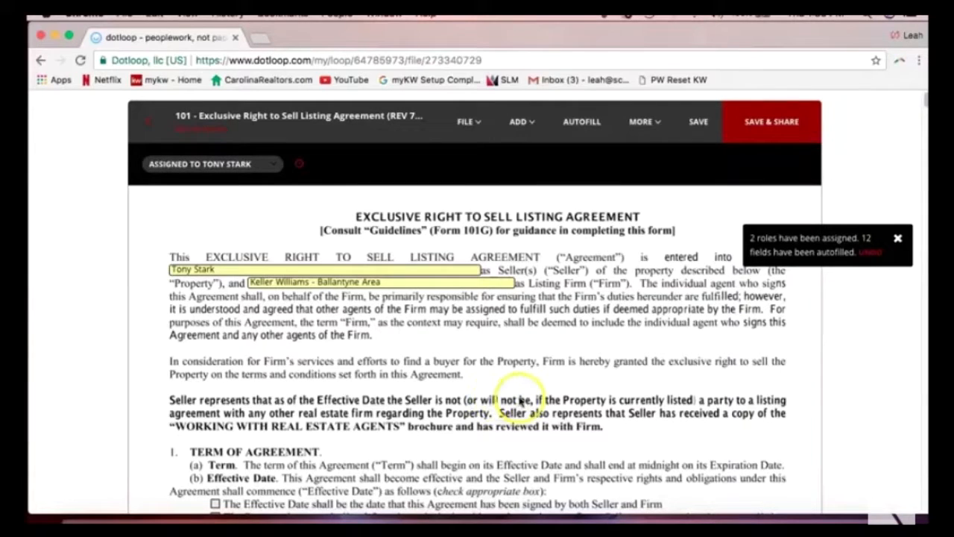
{"action": "left_click", "coordinate": [646, 133]}
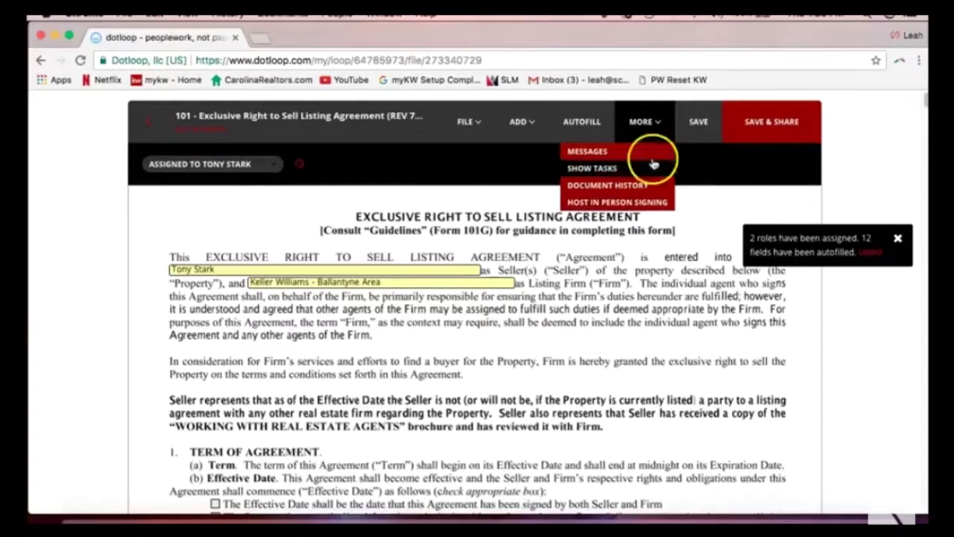
Look through the MORE and FILE menus, then close them to return to the agreement.
{"action": "left_click", "coordinate": [649, 126]}
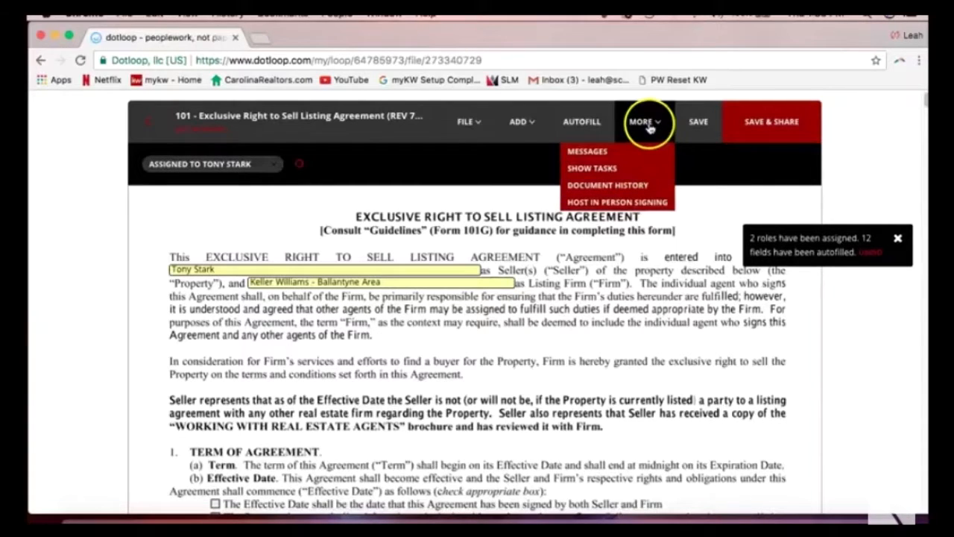
{"action": "left_click", "coordinate": [638, 202]}
{"action": "left_click", "coordinate": [534, 198]}
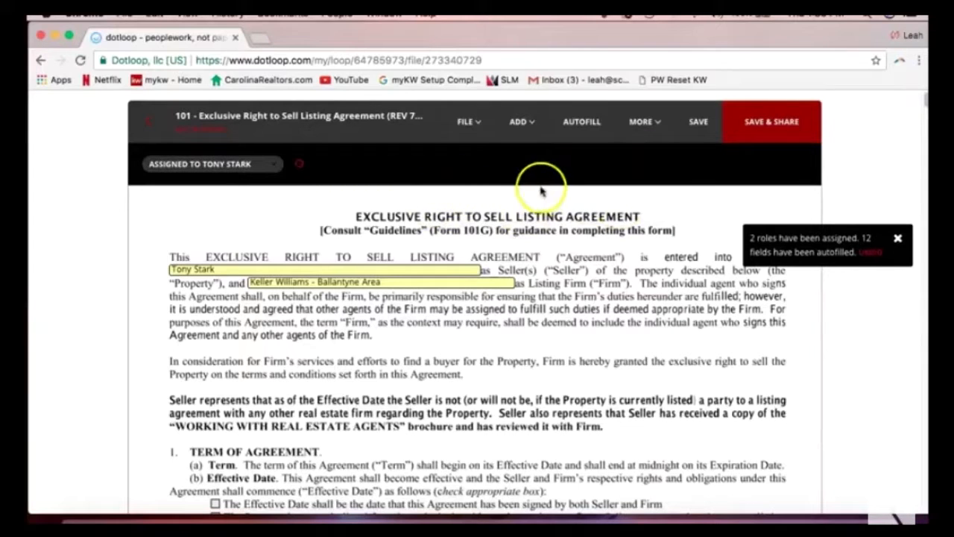
{"action": "left_click", "coordinate": [470, 124]}
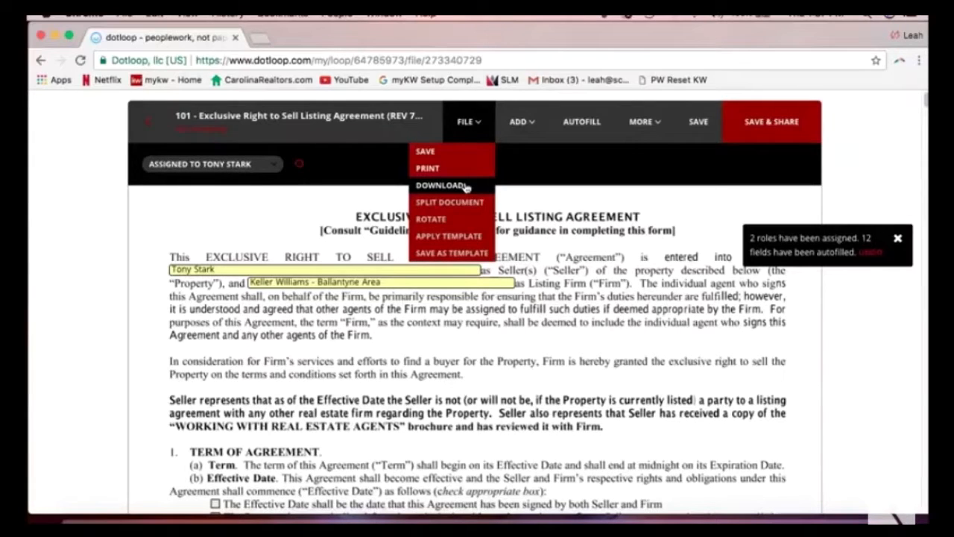
{"action": "left_click", "coordinate": [395, 322]}
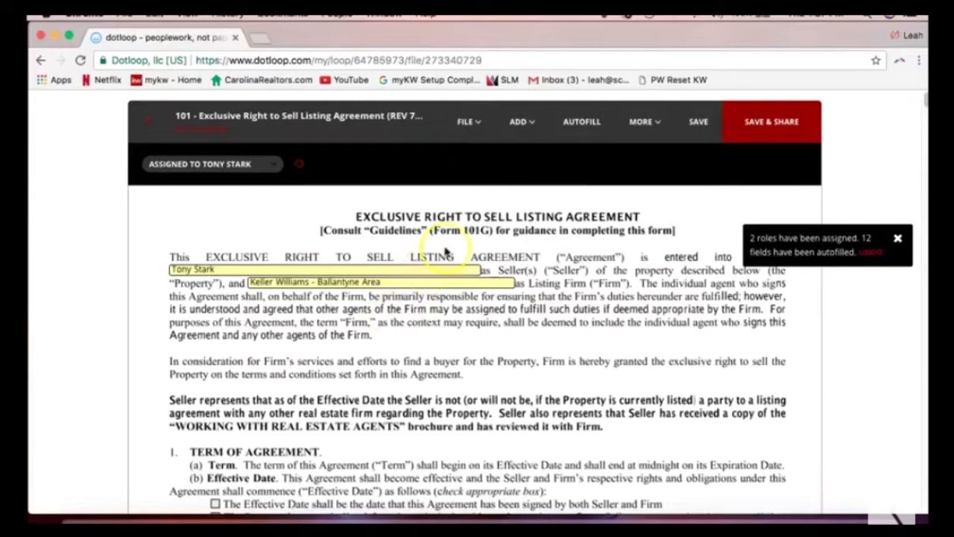
{"action": "left_click", "coordinate": [475, 134]}
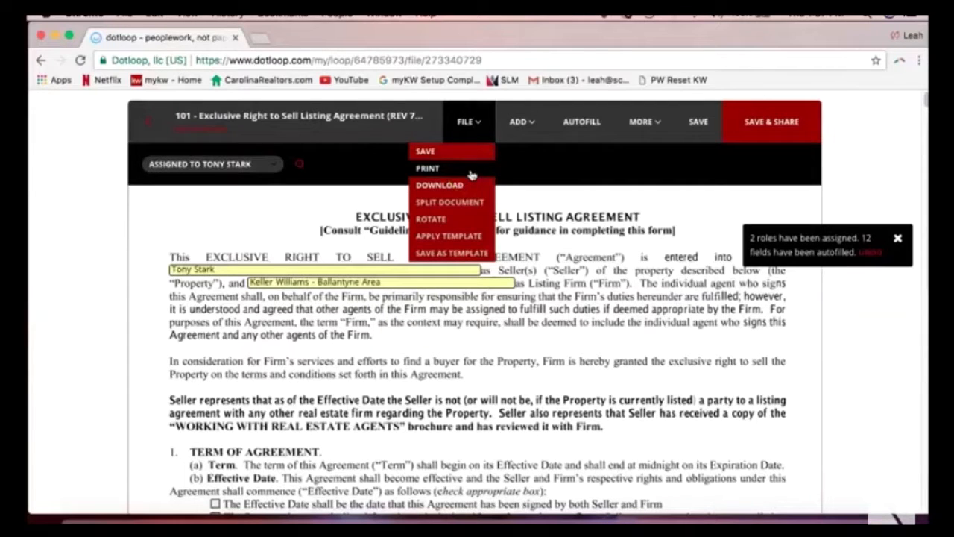
{"action": "left_click", "coordinate": [399, 176]}
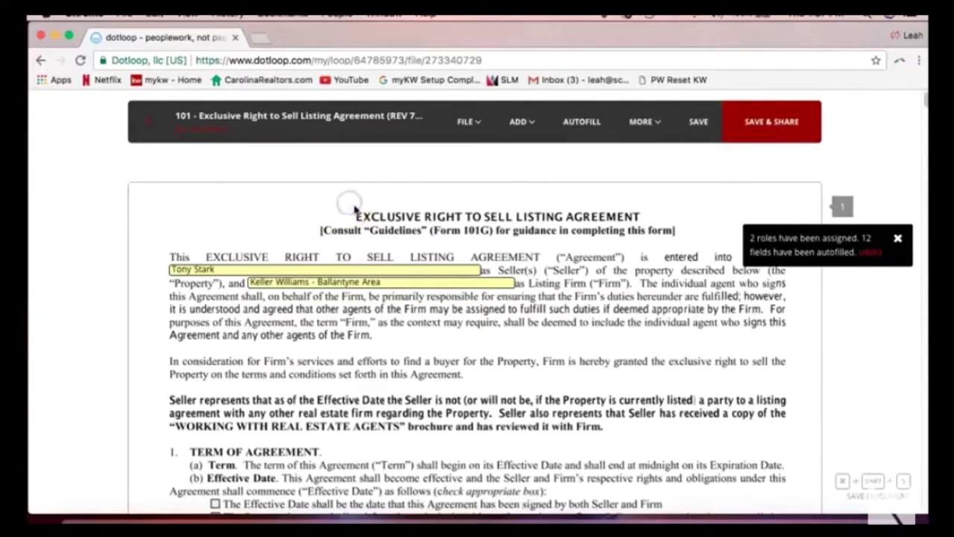
Save the listing agreement and go back to the 222 Dotloop Rocks Dr. document list.
{"action": "left_click", "coordinate": [704, 139]}
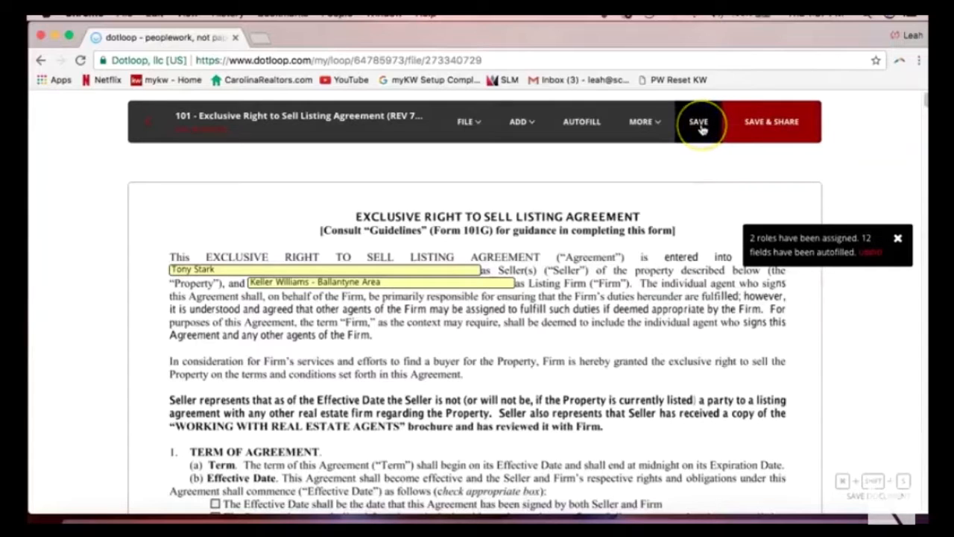
{"action": "left_click", "coordinate": [700, 127]}
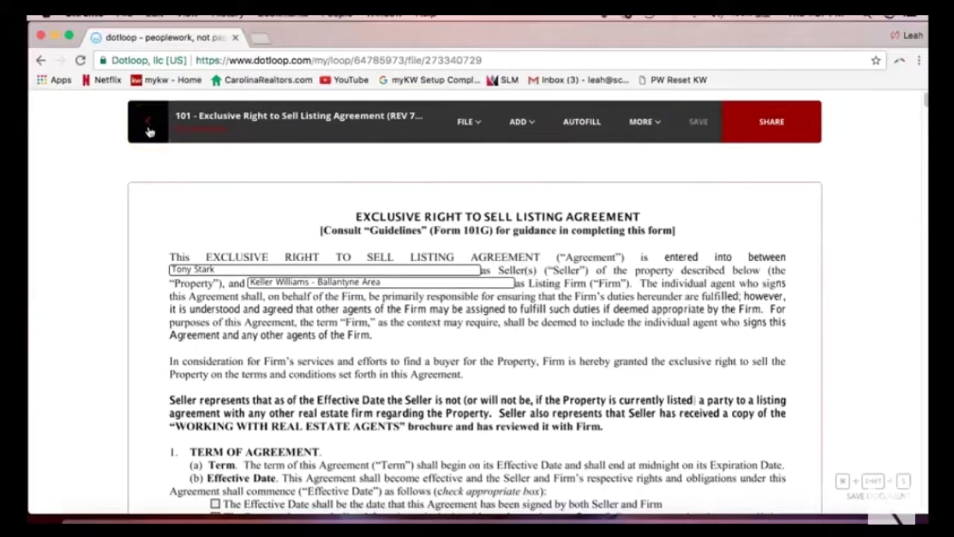
{"action": "left_click", "coordinate": [149, 133]}
{"action": "left_click", "coordinate": [148, 134]}
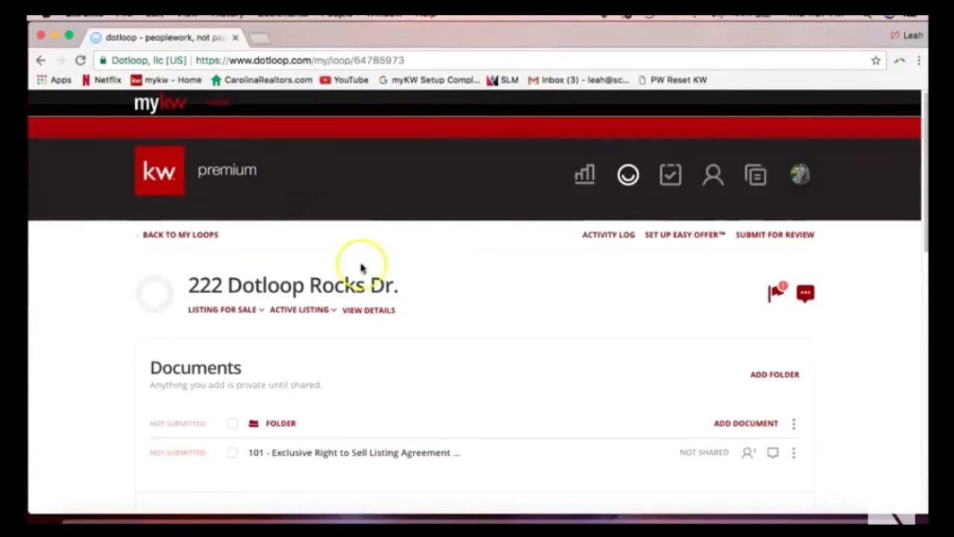
{"action": "scroll", "coordinate": [362, 270], "scroll_direction": "down", "scroll_amount": 3}
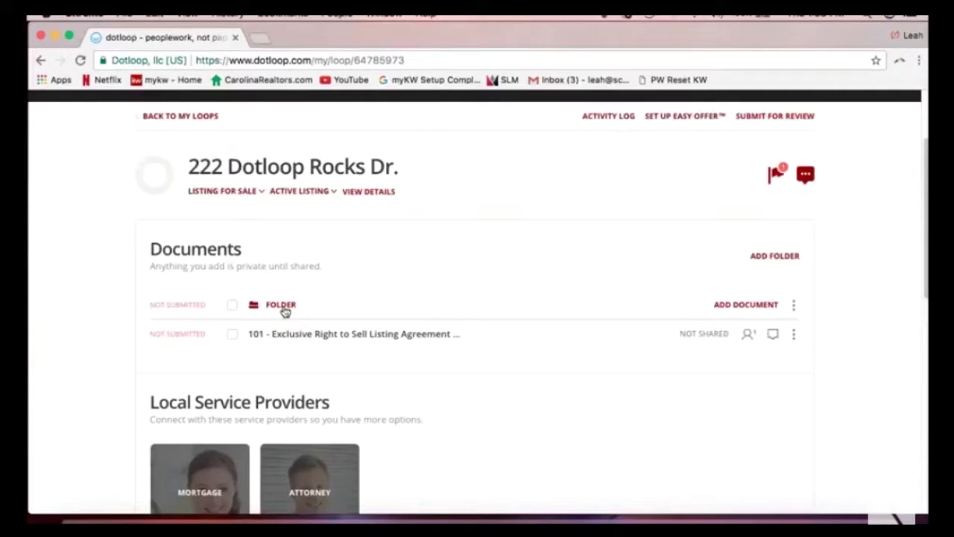
Rename the loop's folder from 'Folder' to 'Listing Folder' through its ⋮ menu.
{"action": "left_click", "coordinate": [795, 309]}
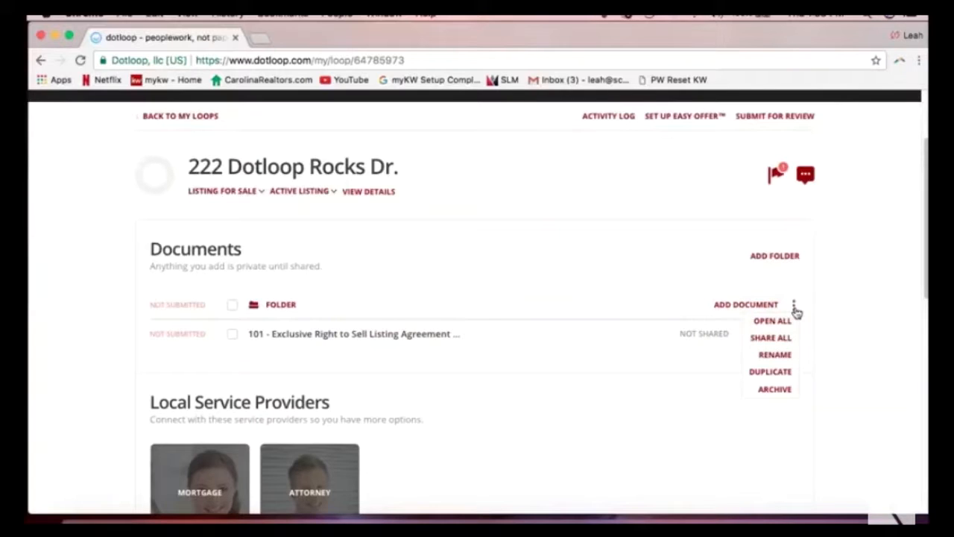
{"action": "left_click", "coordinate": [779, 355]}
{"action": "type", "text": "Listing Folder"}
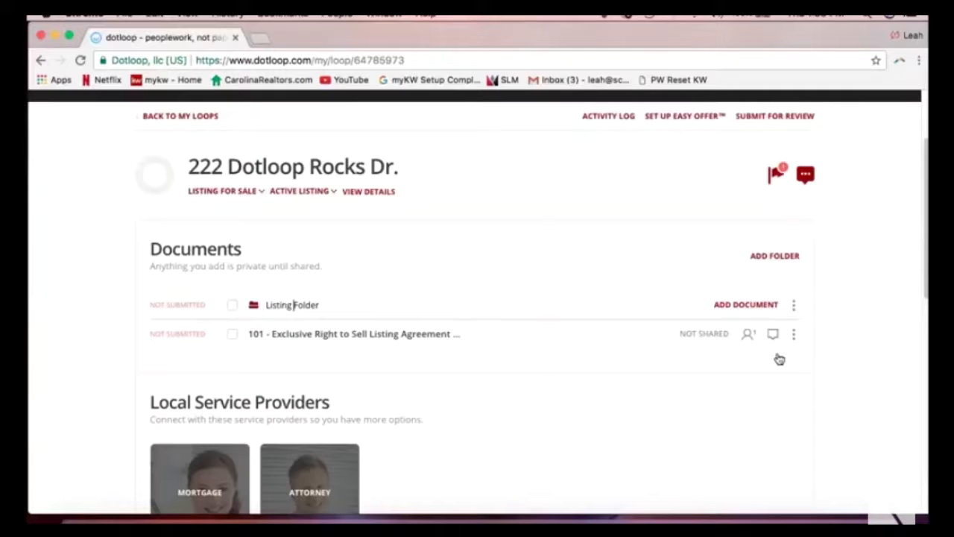
{"action": "left_click", "coordinate": [305, 306]}
{"action": "left_click", "coordinate": [283, 305]}
{"action": "left_click", "coordinate": [266, 305]}
{"action": "left_click", "coordinate": [276, 305]}
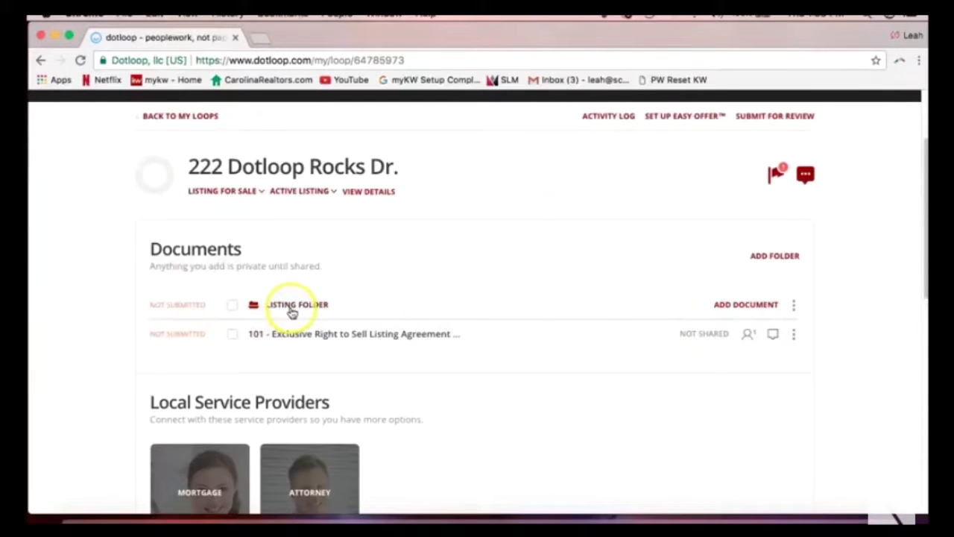
{"action": "left_click", "coordinate": [794, 305]}
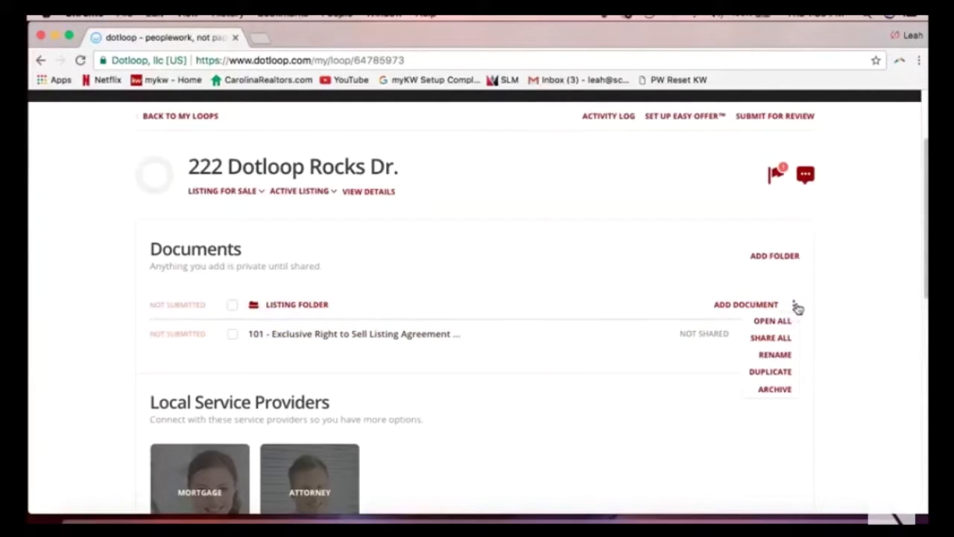
{"action": "left_click", "coordinate": [785, 357]}
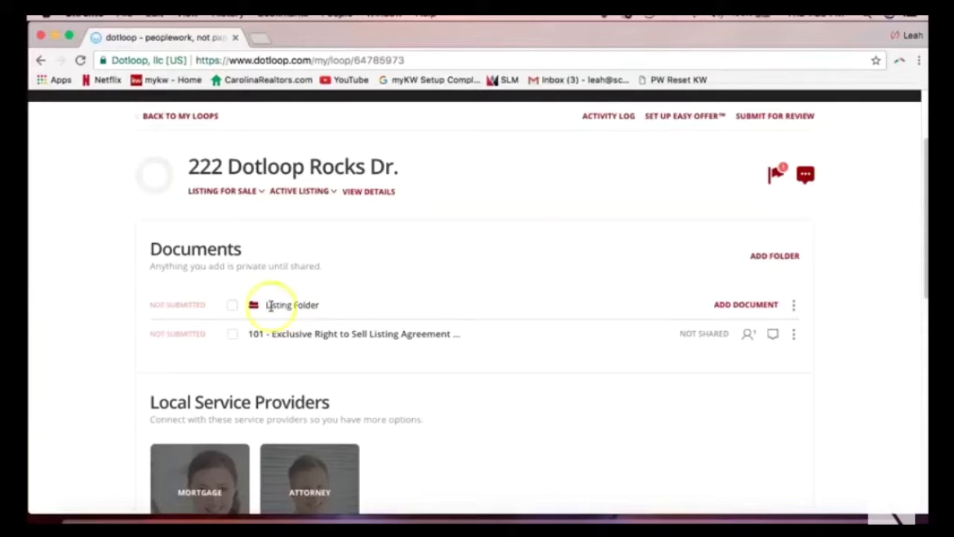
{"action": "left_click", "coordinate": [67, 310]}
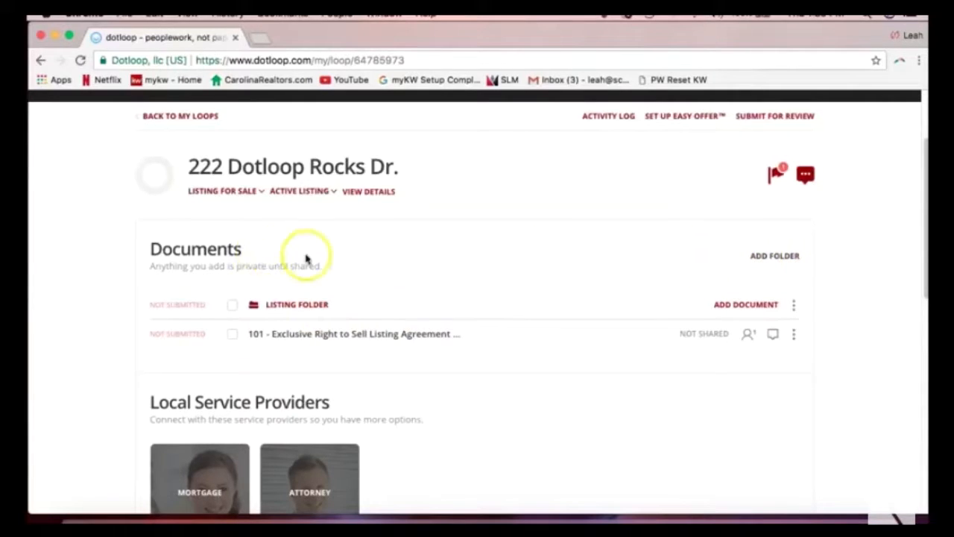
Add a new folder and name it 'Sales Folder'.
{"action": "left_click", "coordinate": [758, 261]}
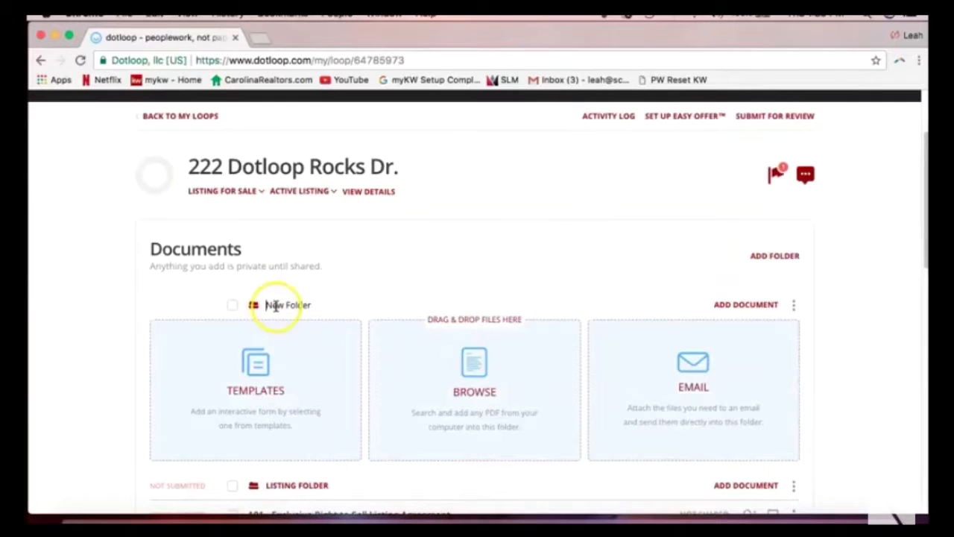
{"action": "double_click", "coordinate": [276, 305]}
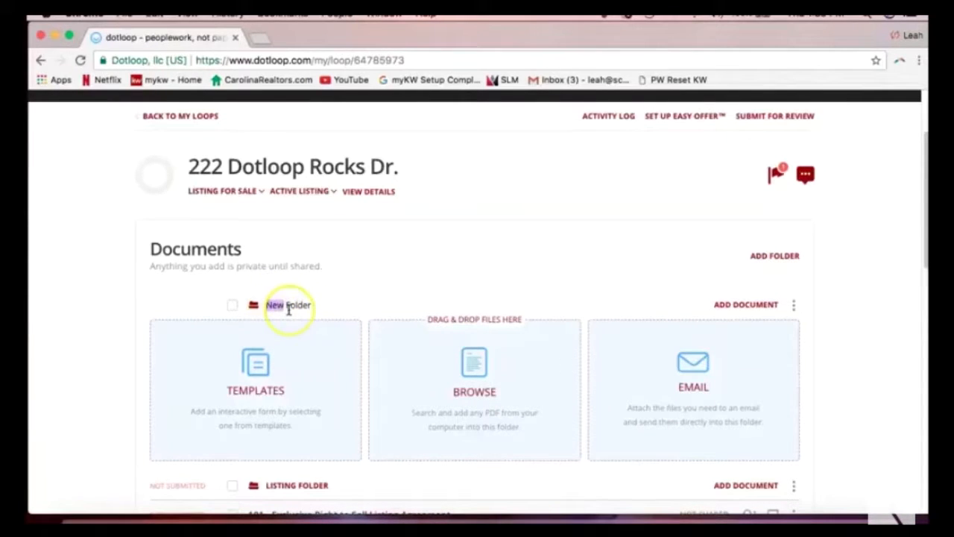
{"action": "type", "text": "Sales"}
{"action": "key", "text": "Return"}
{"action": "left_click", "coordinate": [663, 266]}
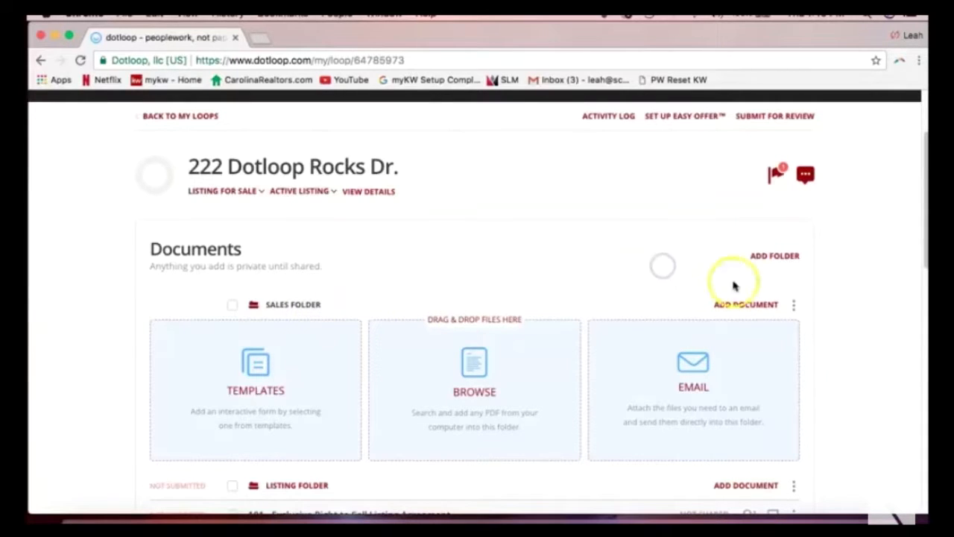
Add another folder and name it 'Closing Folder'.
{"action": "left_click", "coordinate": [773, 257]}
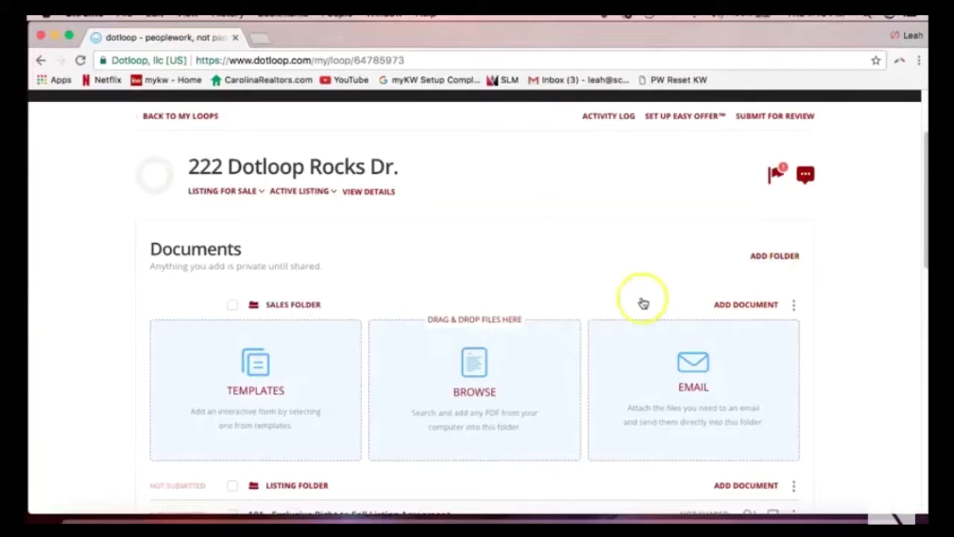
{"action": "double_click", "coordinate": [273, 304]}
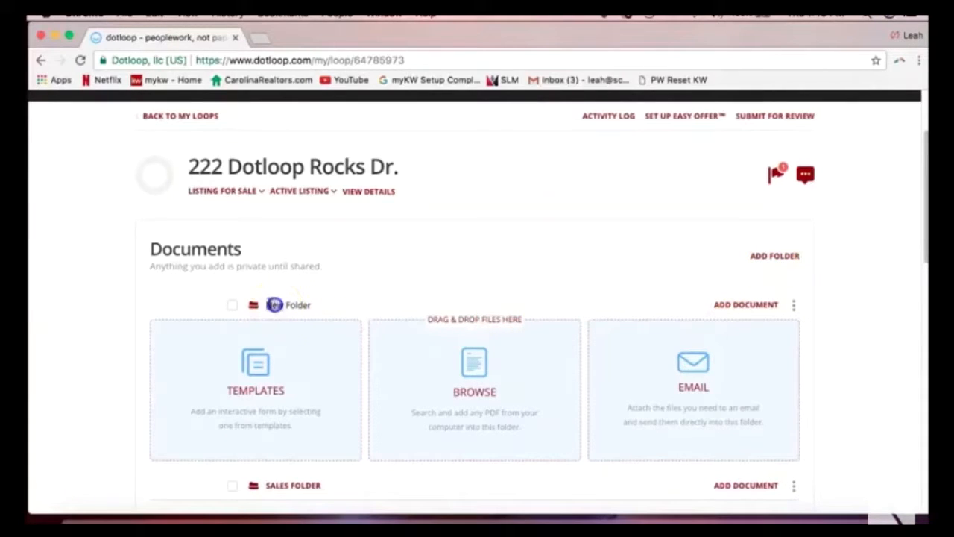
{"action": "type", "text": "Closing"}
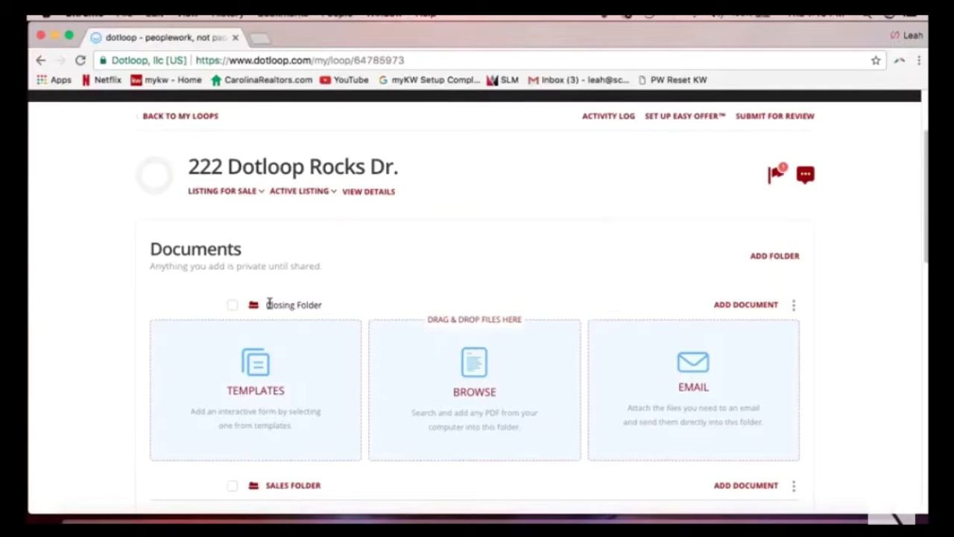
{"action": "left_click", "coordinate": [460, 261]}
{"action": "left_click", "coordinate": [460, 261]}
{"action": "scroll", "coordinate": [460, 262], "scroll_direction": "down", "scroll_amount": 1}
{"action": "scroll", "coordinate": [461, 261], "scroll_direction": "down", "scroll_amount": 4}
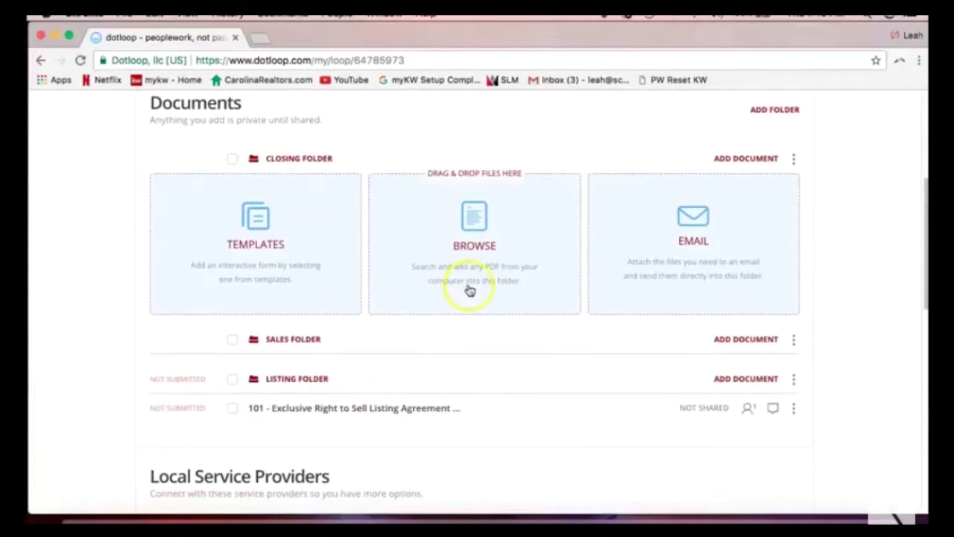
{"action": "left_click", "coordinate": [469, 291]}
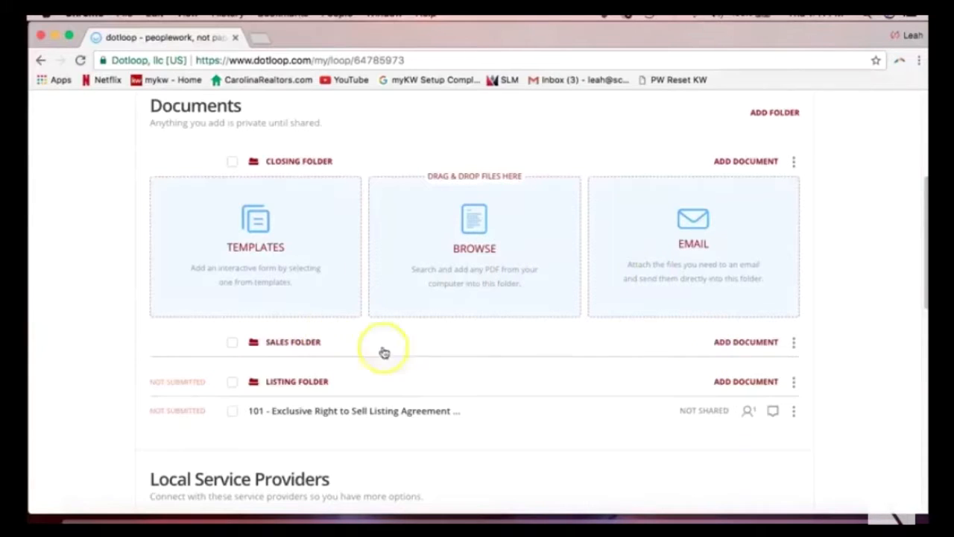
Expand Sales Folder to show its Templates, Browse and Email options.
{"action": "left_click", "coordinate": [736, 344]}
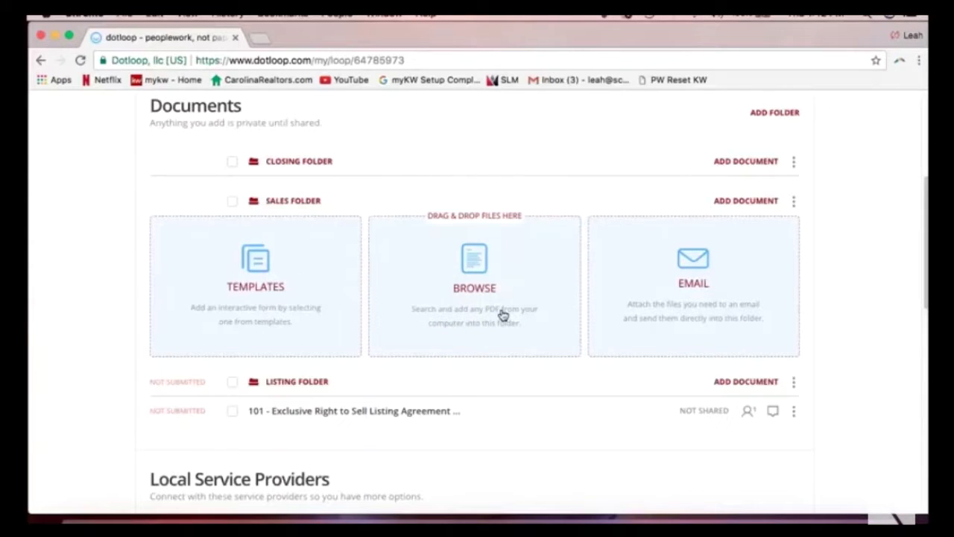
{"action": "left_click", "coordinate": [480, 301]}
Move the Gmail window aside and bring the dotloop Documents window to the front.
{"action": "left_click_drag", "start_coordinate": [928, 56], "coordinate": [382, 43]}
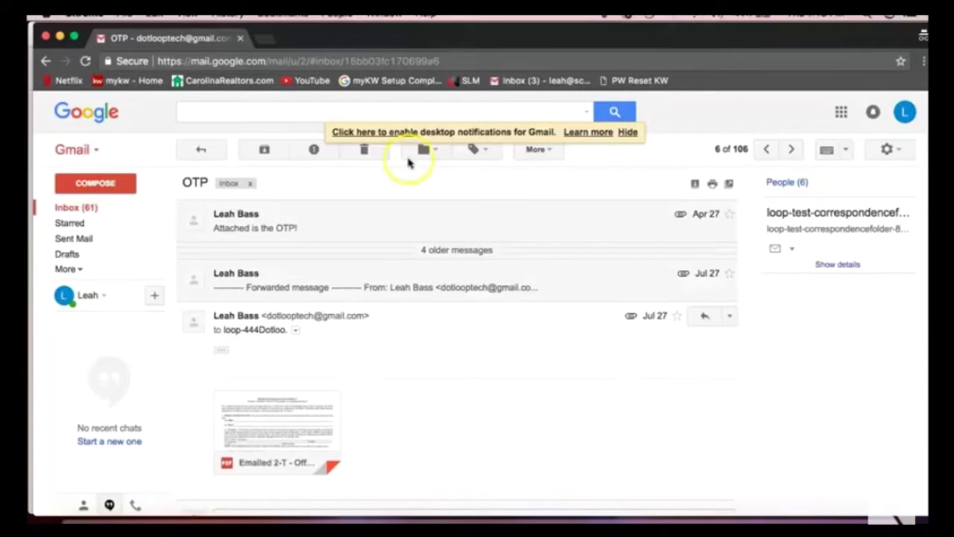
{"action": "left_click_drag", "start_coordinate": [347, 34], "coordinate": [366, 38]}
{"action": "left_click", "coordinate": [32, 282]}
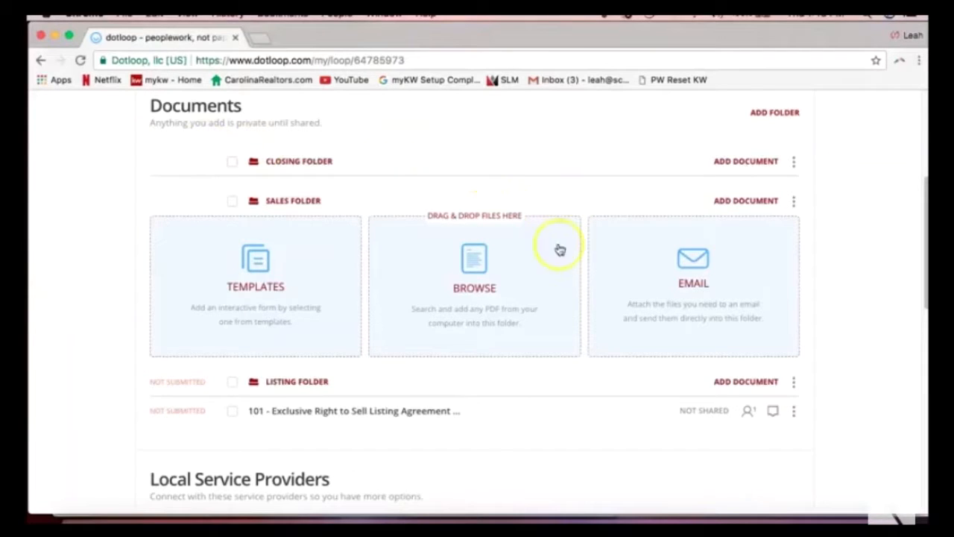
{"action": "left_click", "coordinate": [667, 288]}
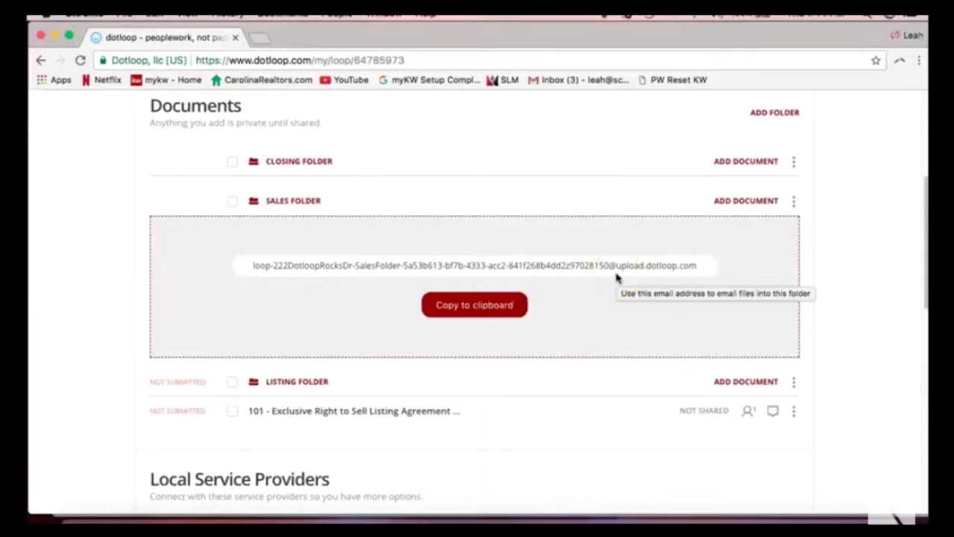
{"action": "left_click", "coordinate": [467, 309]}
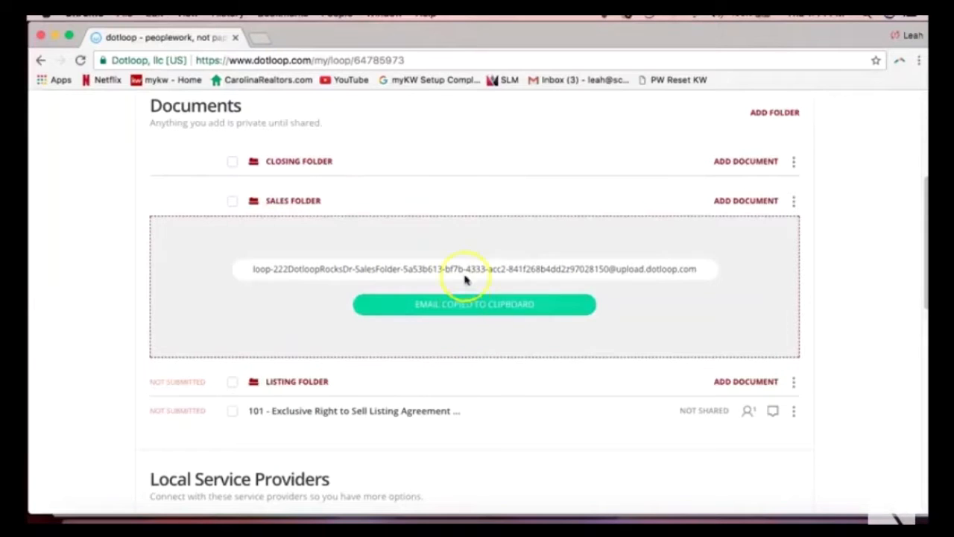
{"action": "key", "text": "super+grave"}
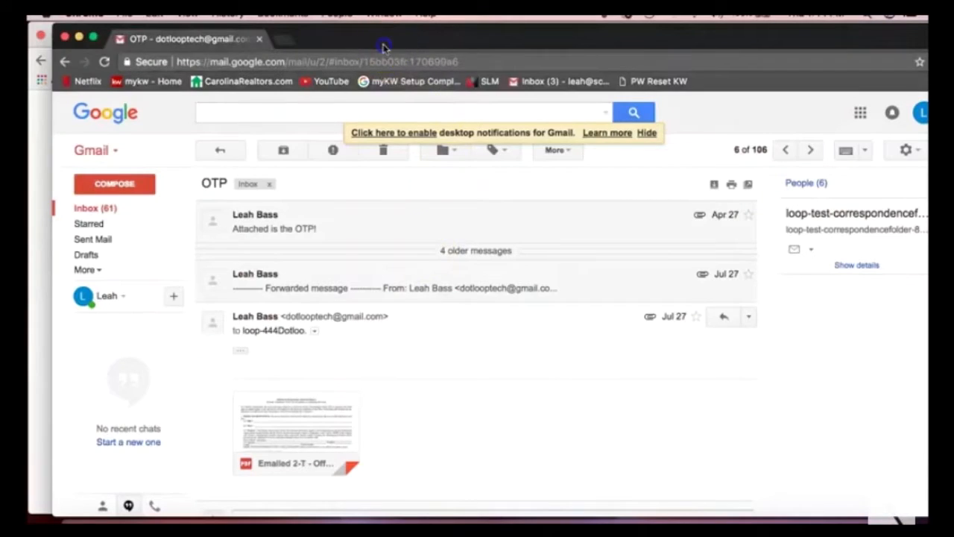
Open the More actions list for the latest OTP message carrying the Offer to Purchase PDF.
{"action": "left_click_drag", "start_coordinate": [384, 38], "coordinate": [359, 47]}
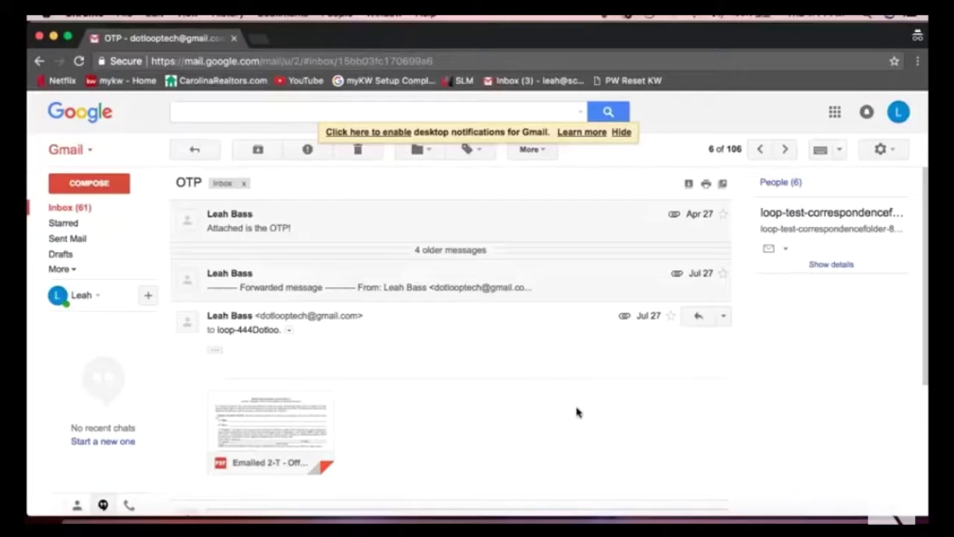
{"action": "left_click", "coordinate": [577, 412]}
{"action": "scroll", "coordinate": [545, 411], "scroll_direction": "down", "scroll_amount": 5}
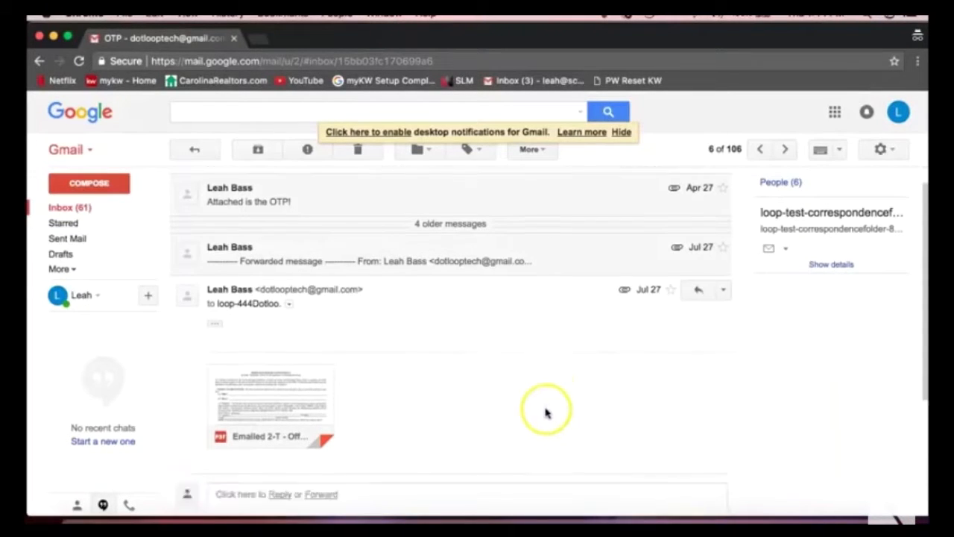
{"action": "scroll", "coordinate": [492, 350], "scroll_direction": "up", "scroll_amount": 2}
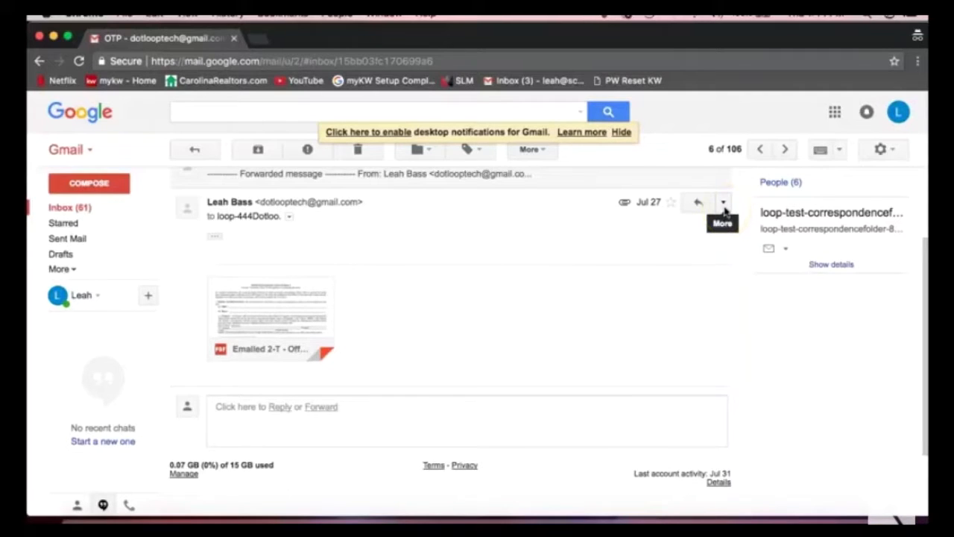
{"action": "left_click", "coordinate": [724, 206]}
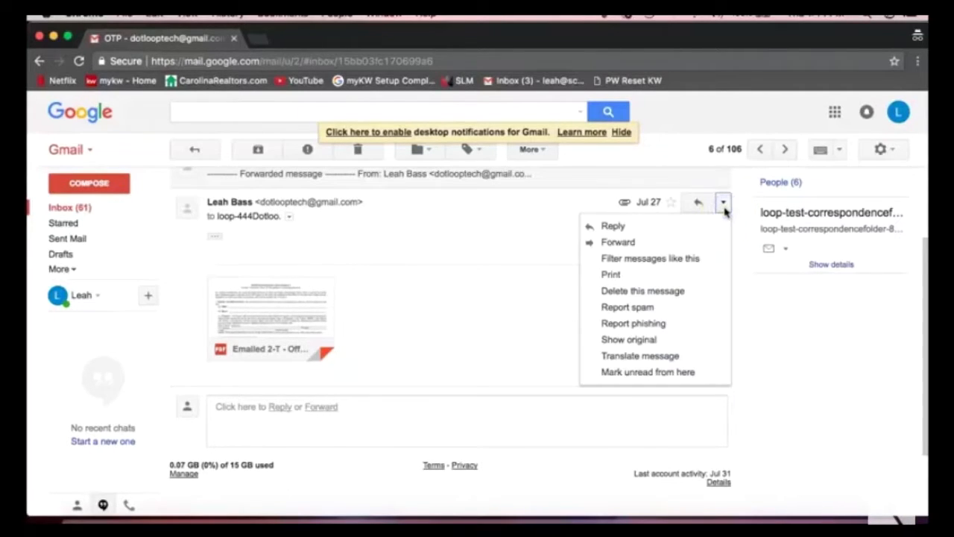
Forward the Offer to Purchase email to the pasted Sales Folder upload address and send it.
{"action": "left_click", "coordinate": [667, 245]}
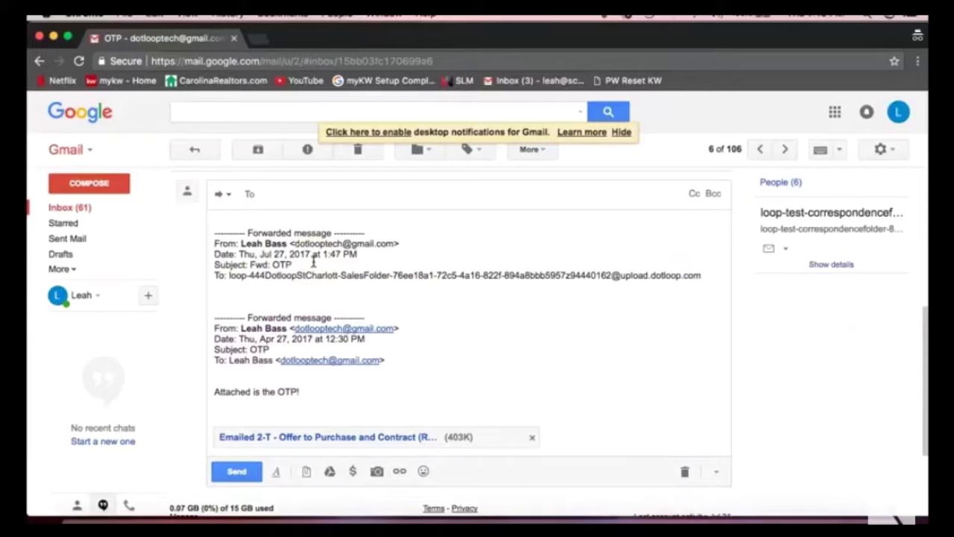
{"action": "right_click", "coordinate": [269, 196]}
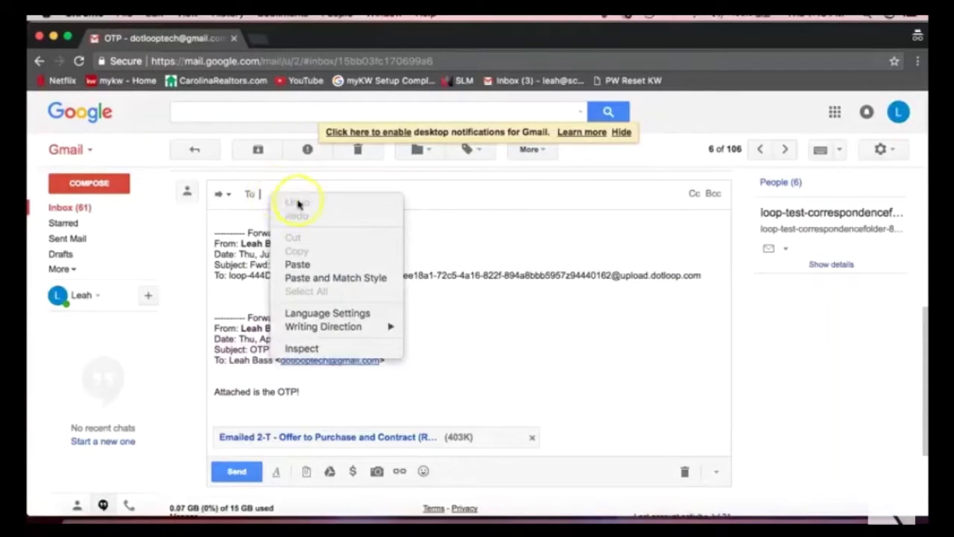
{"action": "left_click", "coordinate": [323, 266]}
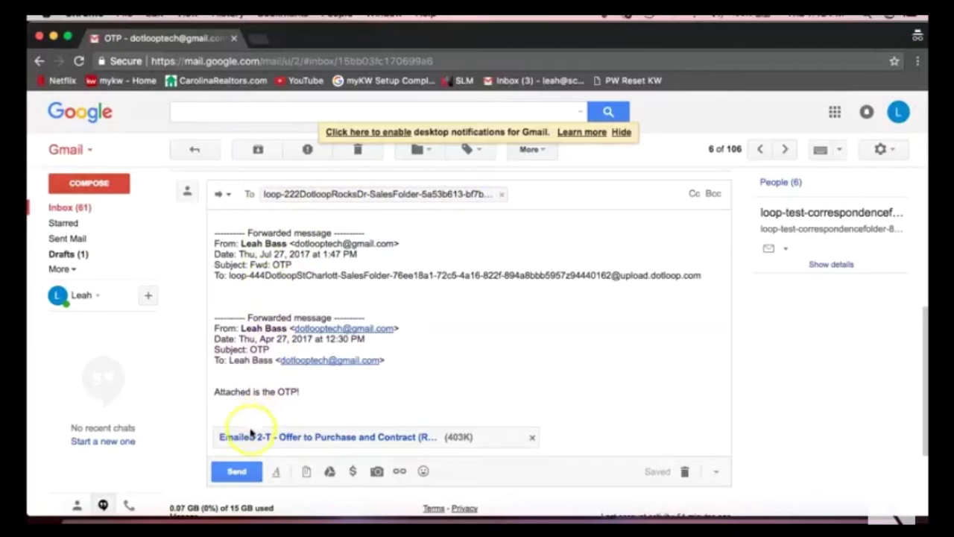
{"action": "left_click", "coordinate": [237, 472]}
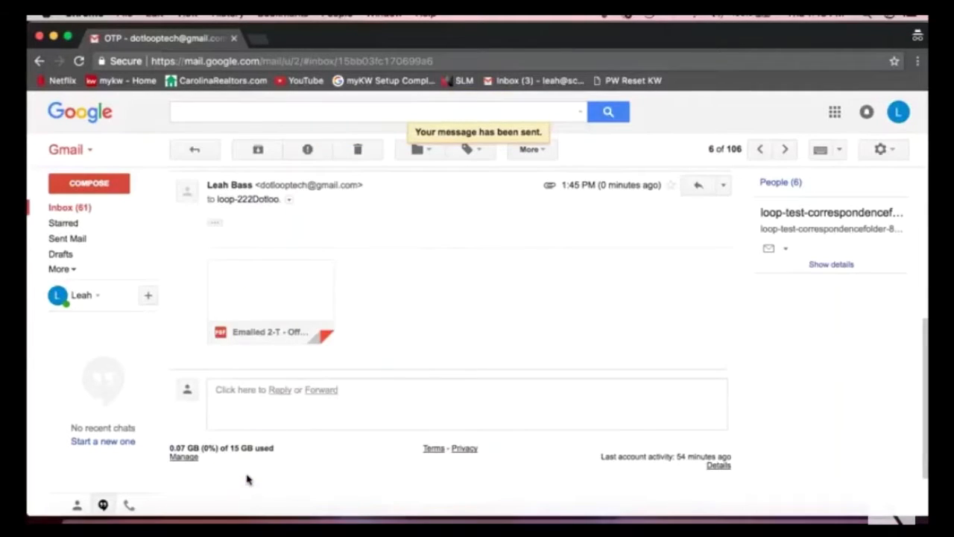
Expand the trimmed forwarded text in the sent message, select a line, and return to dotloop.
{"action": "mouse_move", "coordinate": [320, 316]}
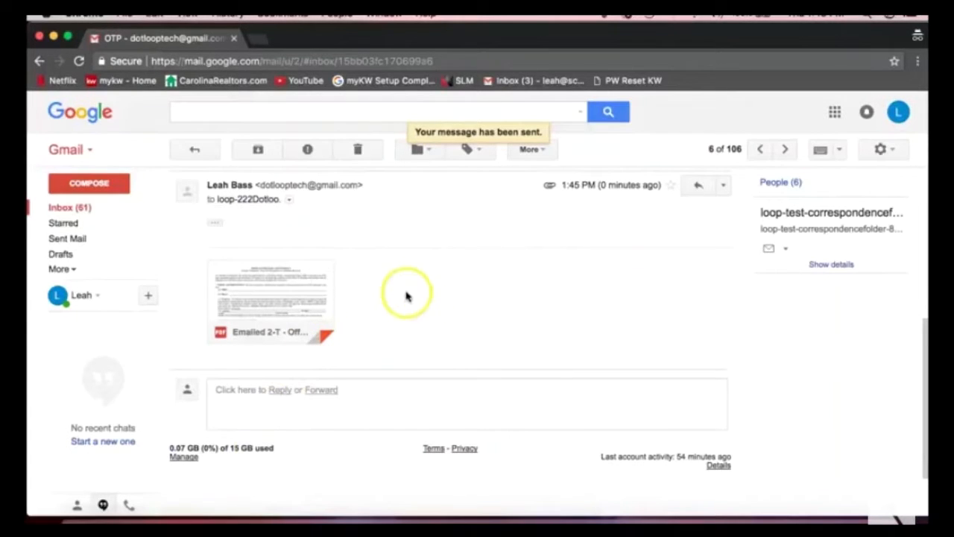
{"action": "left_click", "coordinate": [215, 222]}
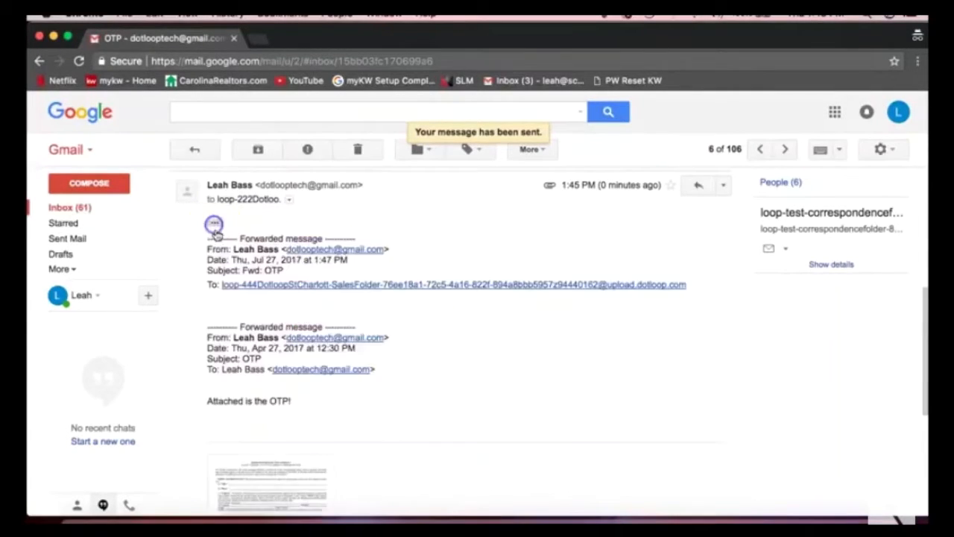
{"action": "scroll", "coordinate": [389, 345], "scroll_direction": "down", "scroll_amount": 1}
{"action": "scroll", "coordinate": [389, 345], "scroll_direction": "down", "scroll_amount": 2}
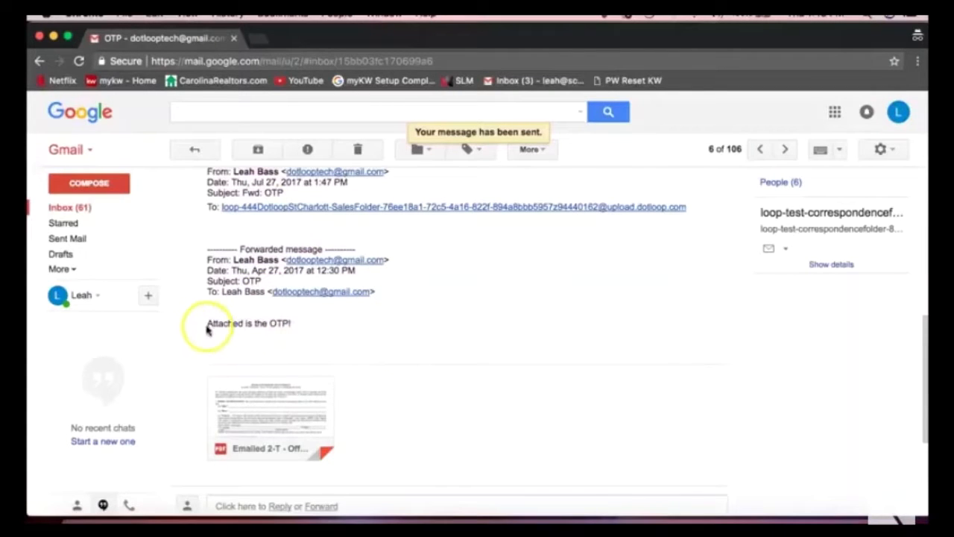
{"action": "left_click_drag", "start_coordinate": [206, 323], "coordinate": [300, 325]}
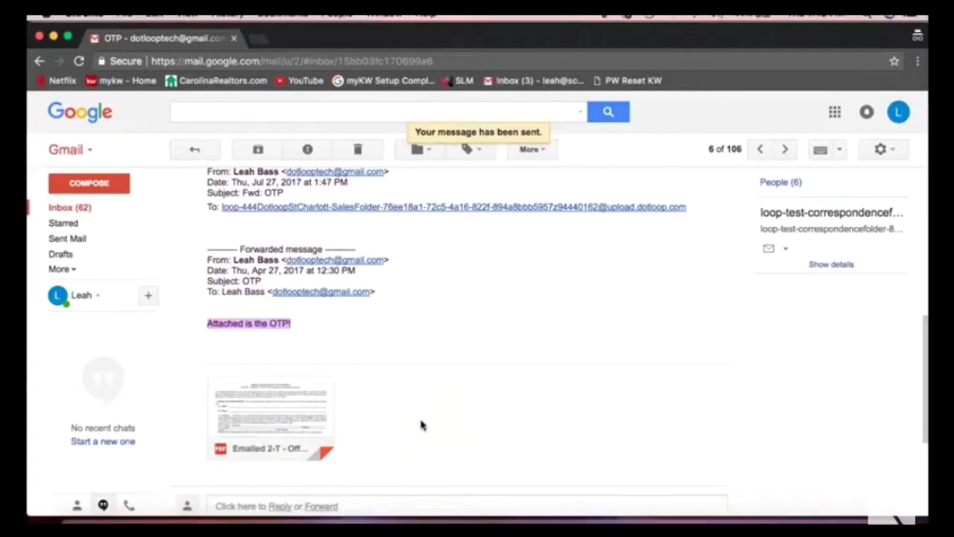
{"action": "key", "text": "super+grave"}
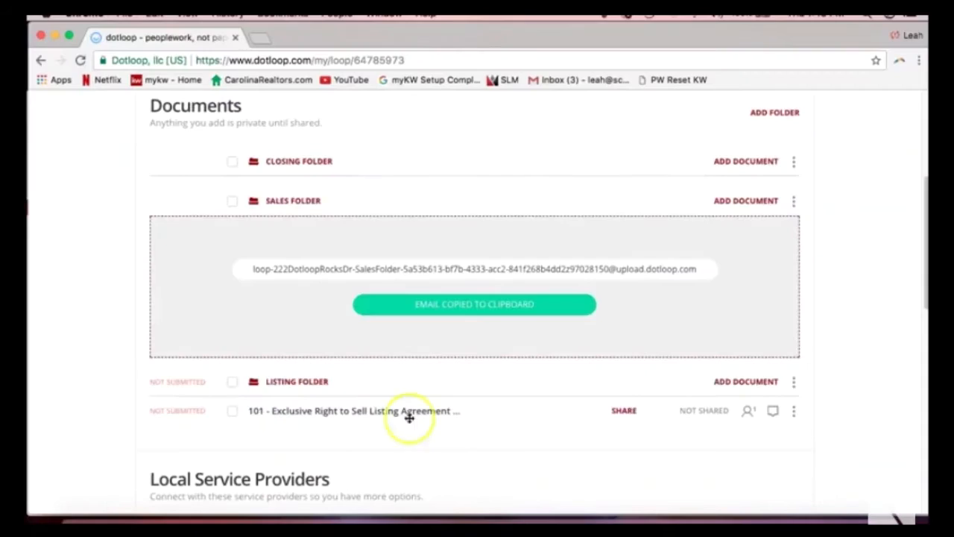
Close the 'Email copied to clipboard' notice and scroll back to the top of the loop page.
{"action": "left_click", "coordinate": [60, 329]}
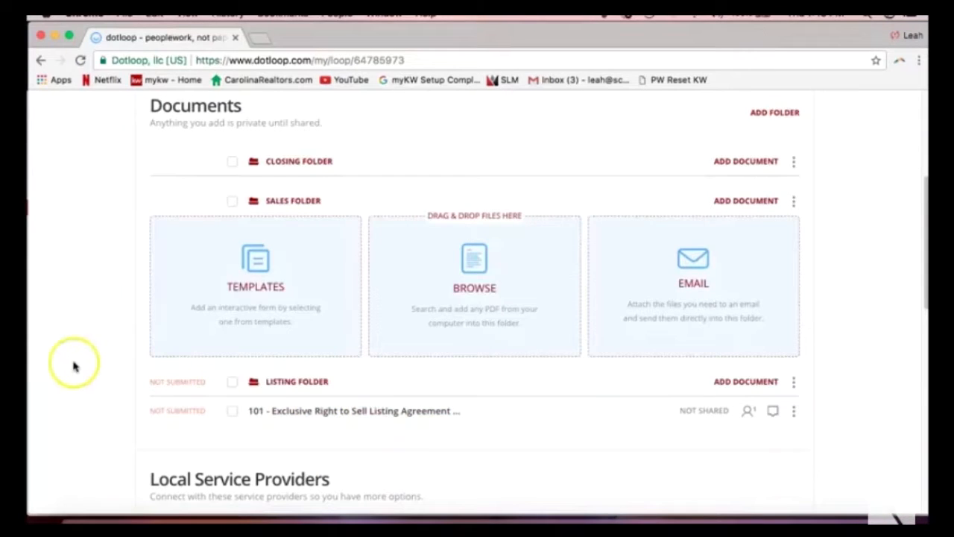
{"action": "scroll", "coordinate": [74, 369], "scroll_direction": "up", "scroll_amount": 1}
{"action": "scroll", "coordinate": [74, 368], "scroll_direction": "up", "scroll_amount": 1}
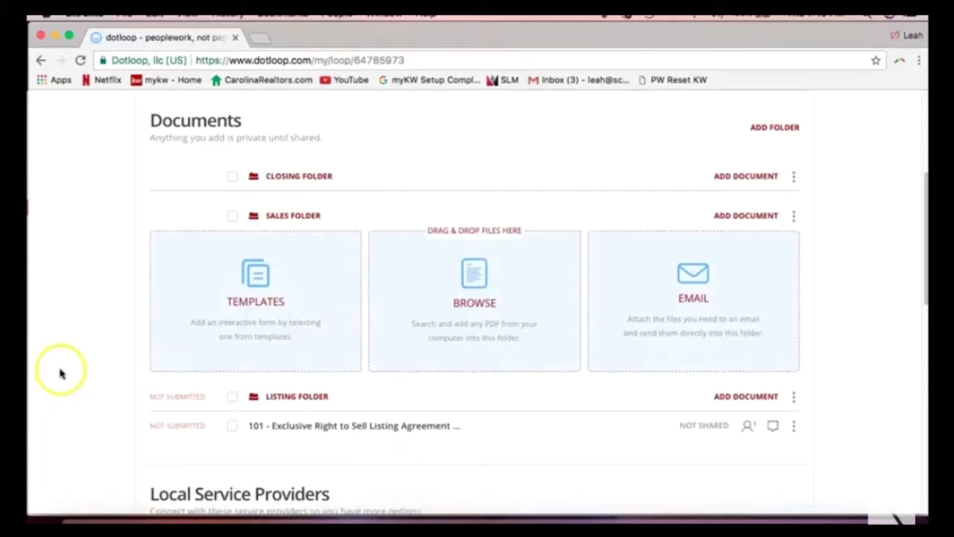
{"action": "scroll", "coordinate": [78, 354], "scroll_direction": "up", "scroll_amount": 1}
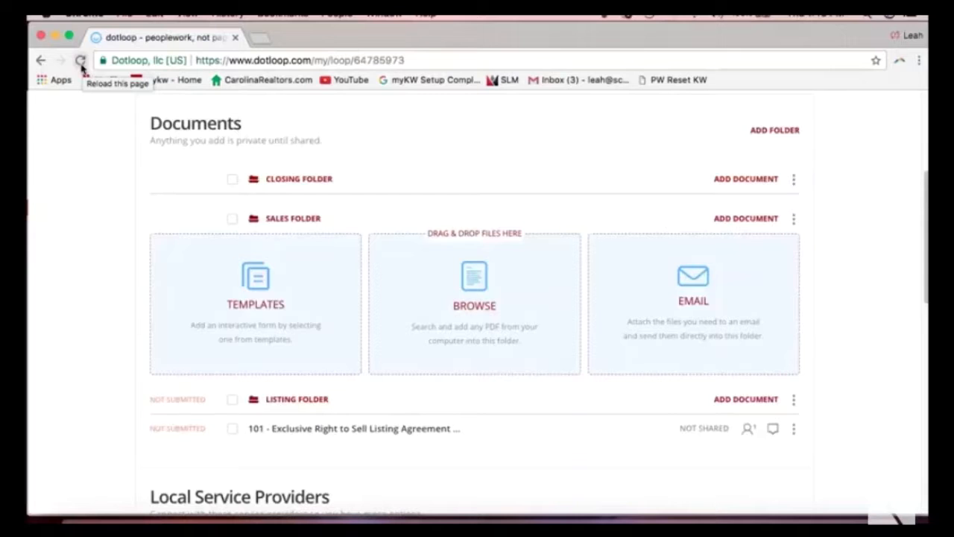
Reload the loop page and check that the emailed Offer to Purchase PDF appears in the Sales Folder.
{"action": "left_click", "coordinate": [81, 61]}
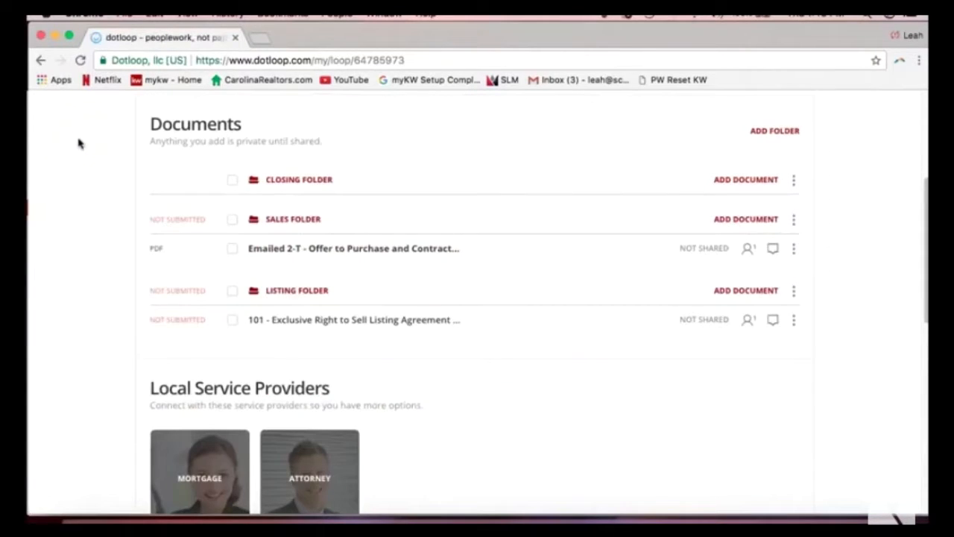
{"action": "scroll", "coordinate": [90, 180], "scroll_direction": "up", "scroll_amount": 1}
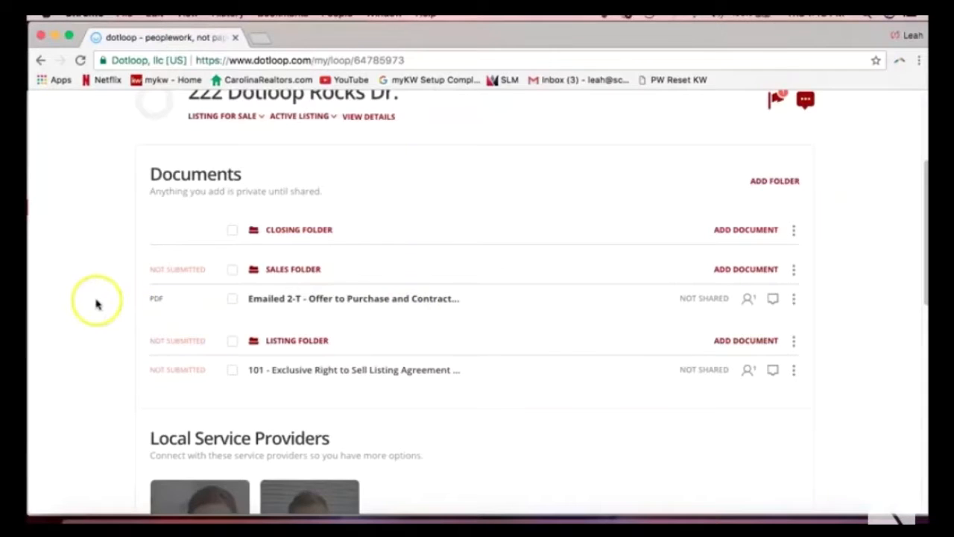
{"action": "scroll", "coordinate": [95, 304], "scroll_direction": "up", "scroll_amount": 2}
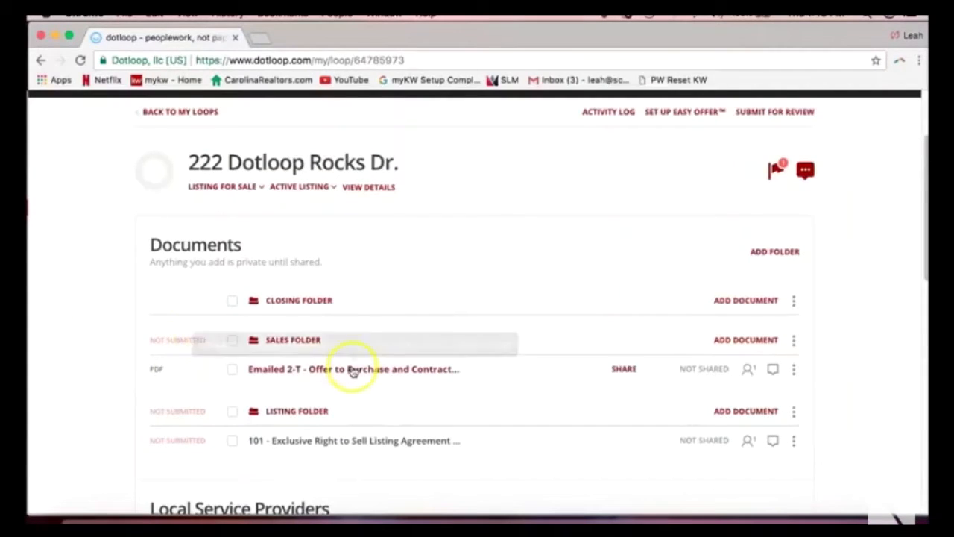
{"action": "left_click", "coordinate": [732, 341]}
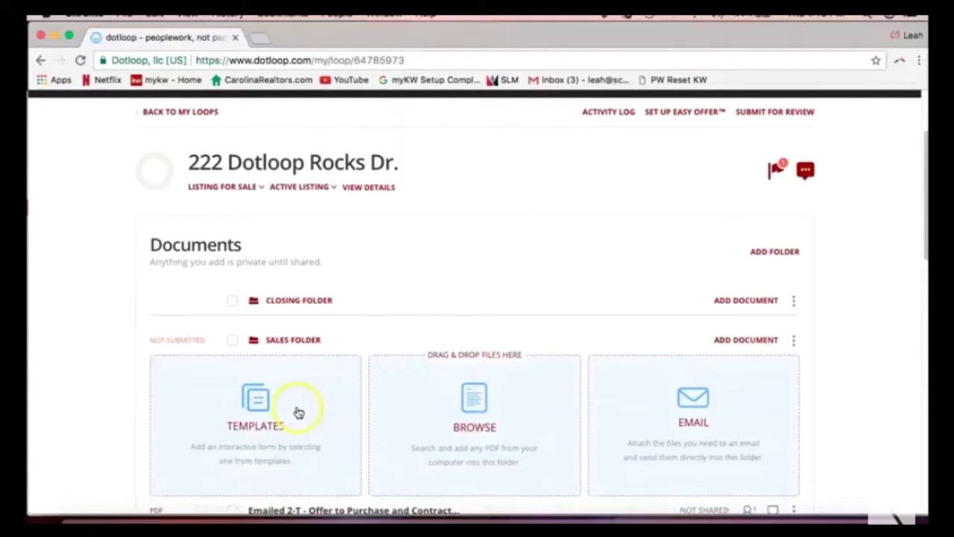
{"action": "scroll", "coordinate": [437, 411], "scroll_direction": "down", "scroll_amount": 1}
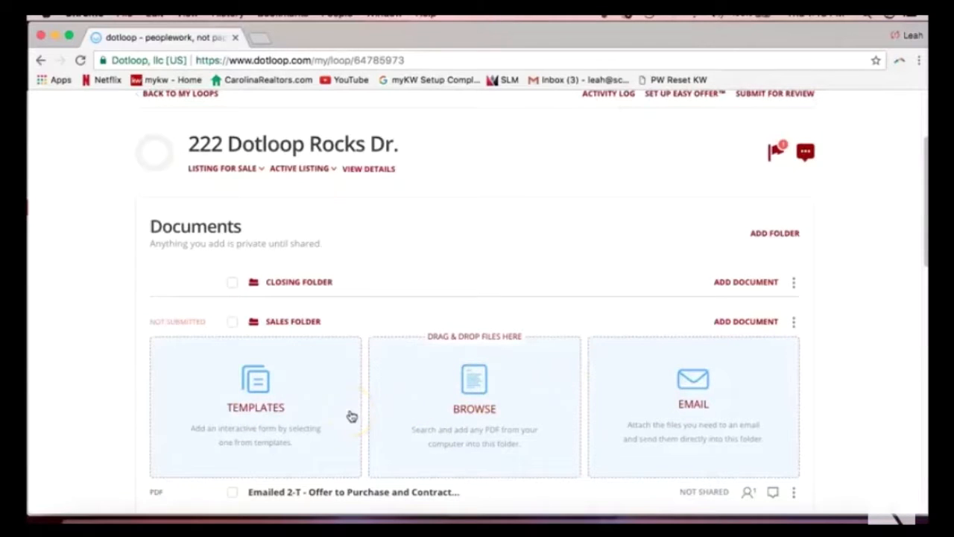
{"action": "left_click", "coordinate": [731, 322]}
{"action": "scroll", "coordinate": [86, 317], "scroll_direction": "down", "scroll_amount": 3}
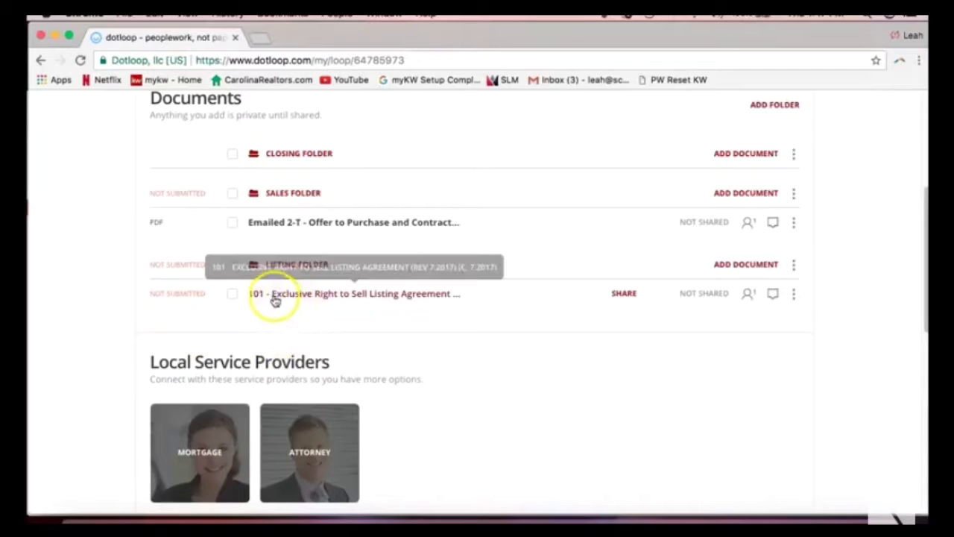
{"action": "left_click", "coordinate": [376, 299]}
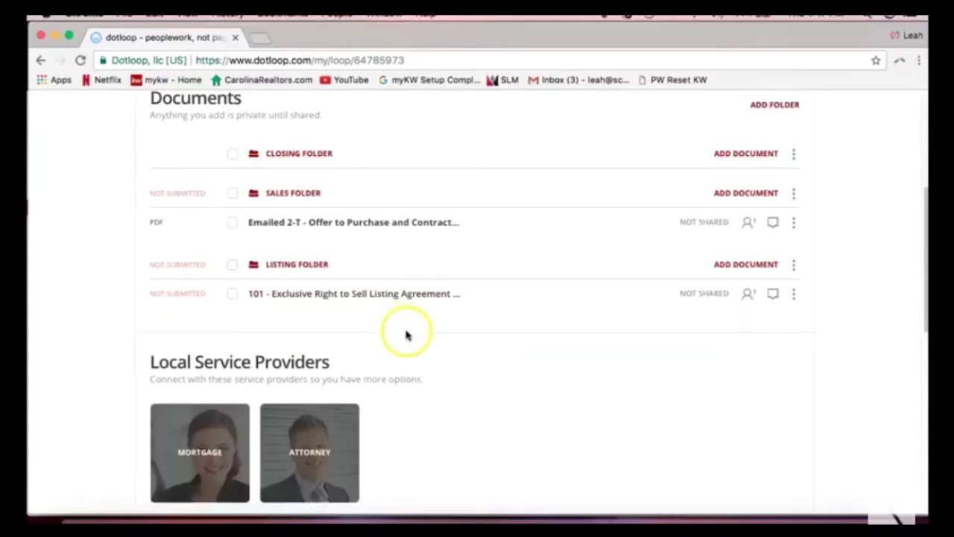
Start a Make a Copy of the 101 Exclusive Right to Sell Listing Agreement as a flat PDF.
{"action": "left_click", "coordinate": [794, 296]}
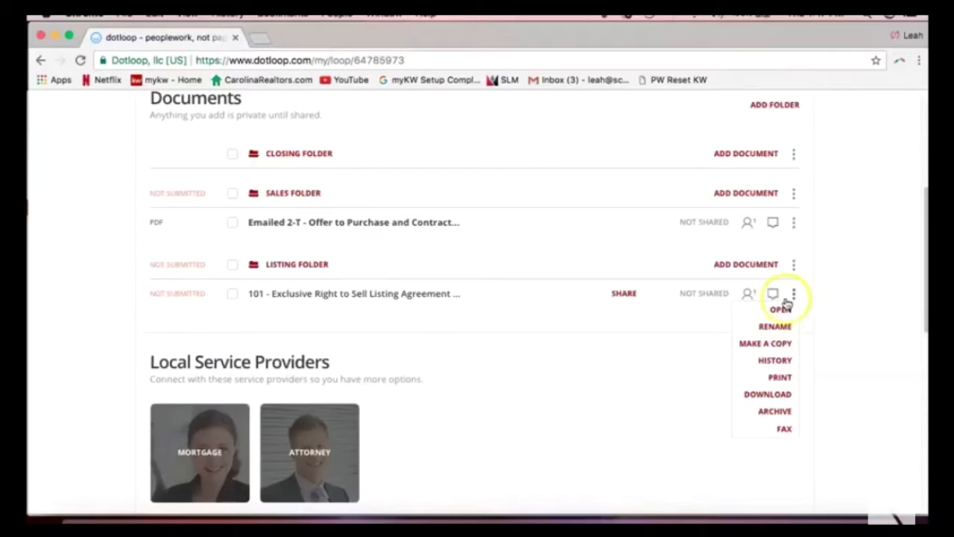
{"action": "left_click", "coordinate": [772, 346]}
{"action": "left_click", "coordinate": [768, 344]}
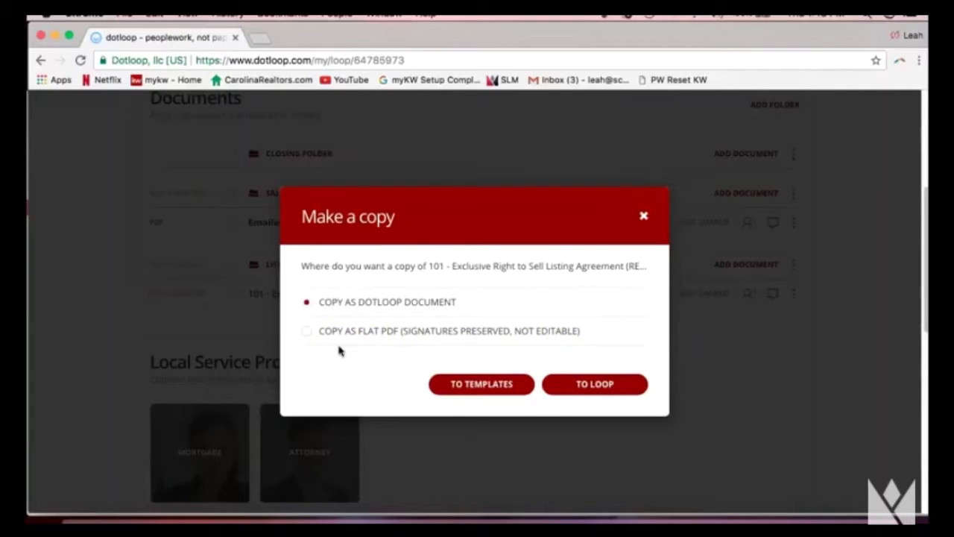
{"action": "left_click", "coordinate": [311, 334]}
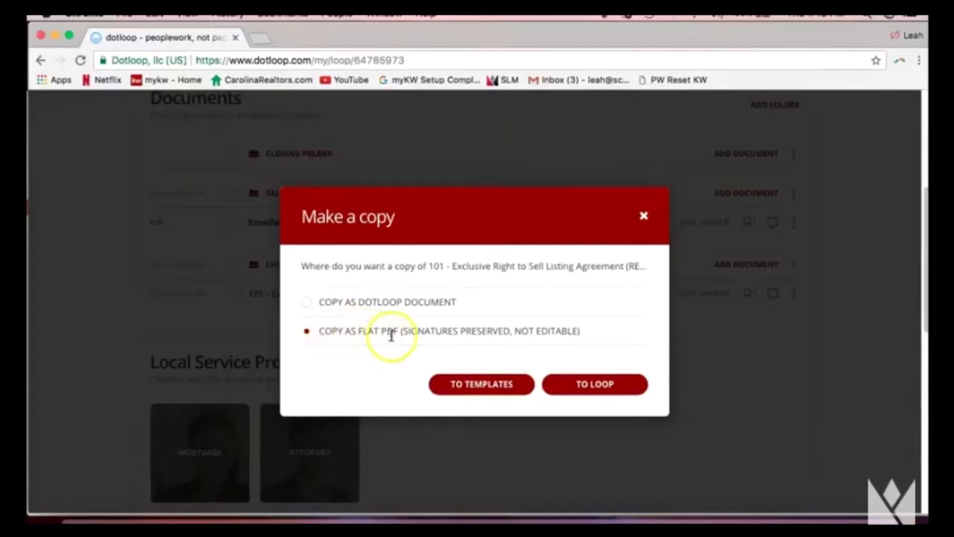
{"action": "left_click_drag", "start_coordinate": [401, 335], "coordinate": [587, 340]}
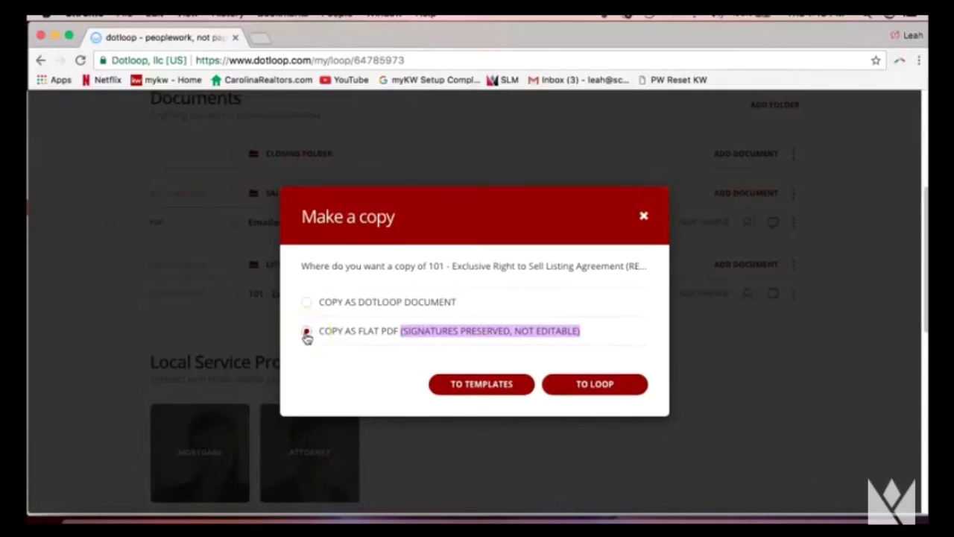
Search '222' and copy the agreement into the 222 Dotloop Rocks Dr. loop's Sales Folder.
{"action": "left_click", "coordinate": [593, 386]}
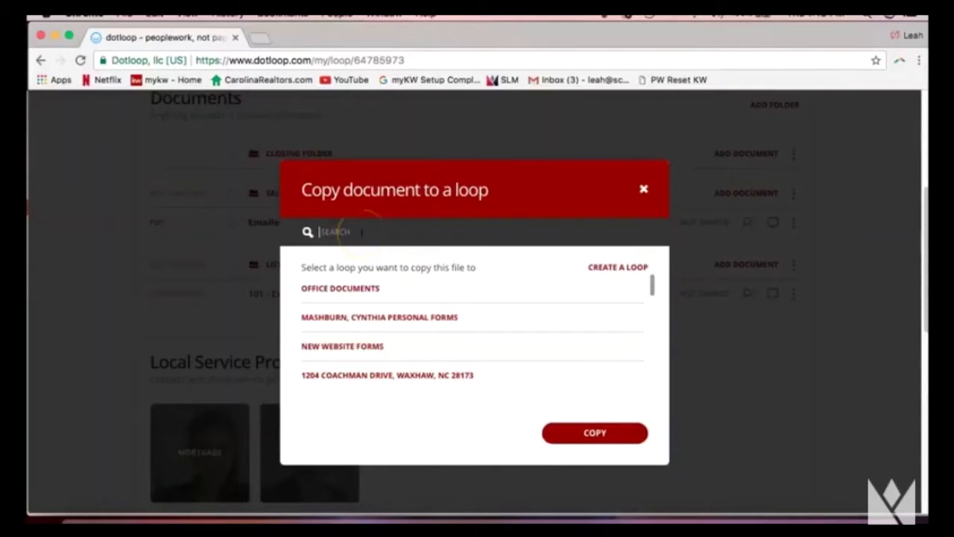
{"action": "type", "text": "222"}
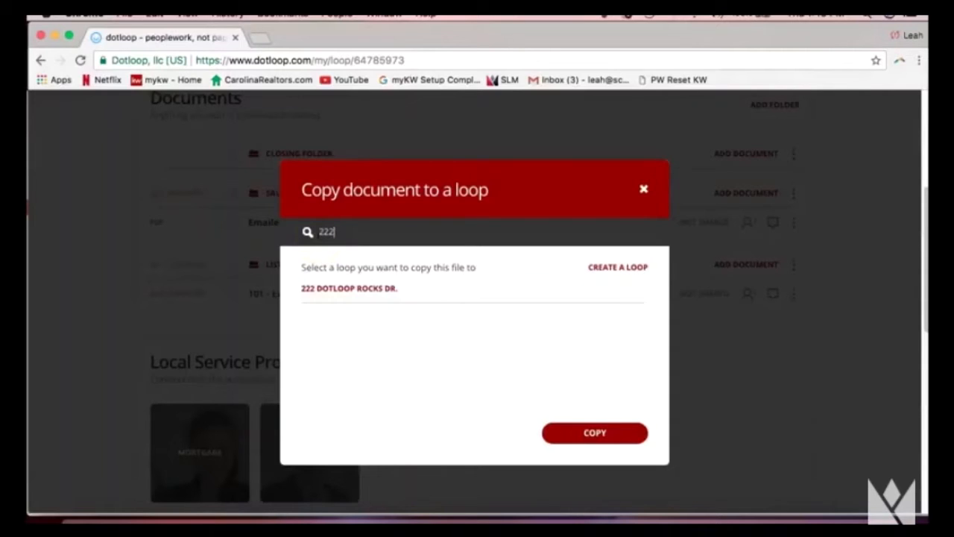
{"action": "left_click", "coordinate": [357, 295]}
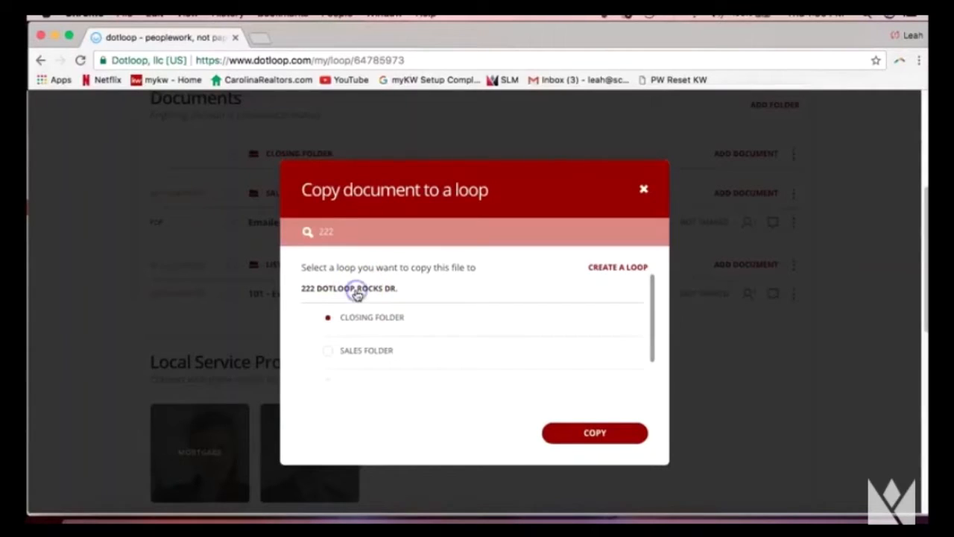
{"action": "scroll", "coordinate": [420, 337], "scroll_direction": "down", "scroll_amount": 1}
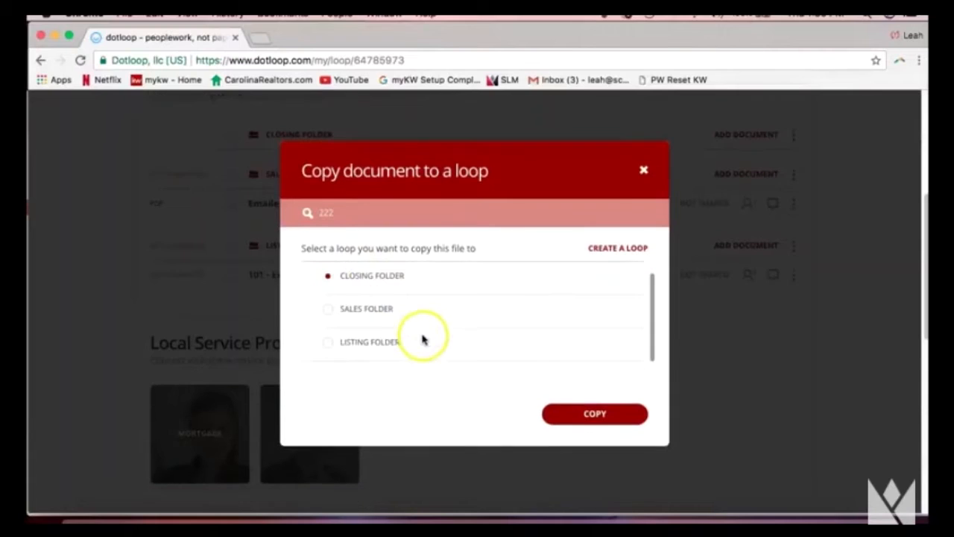
{"action": "scroll", "coordinate": [374, 308], "scroll_direction": "up", "scroll_amount": 1}
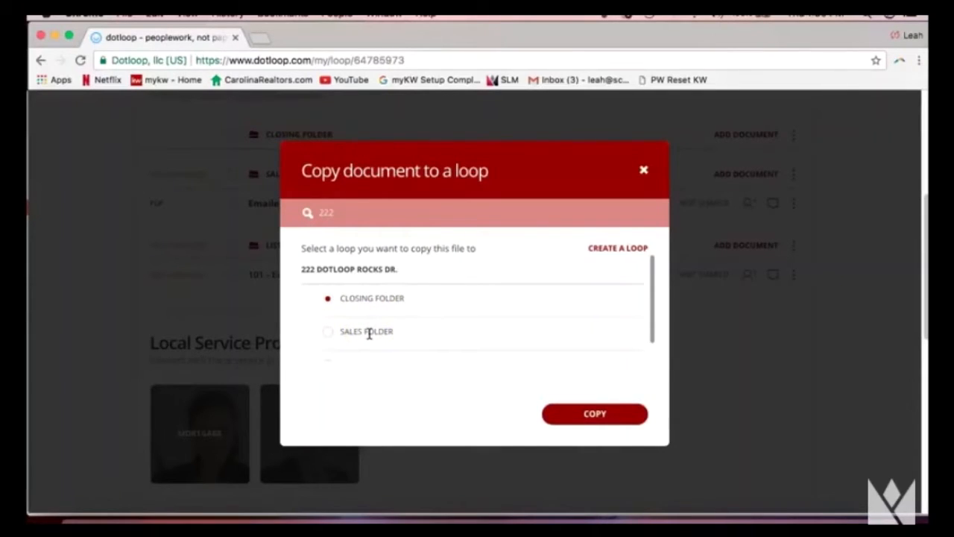
{"action": "left_click", "coordinate": [333, 332]}
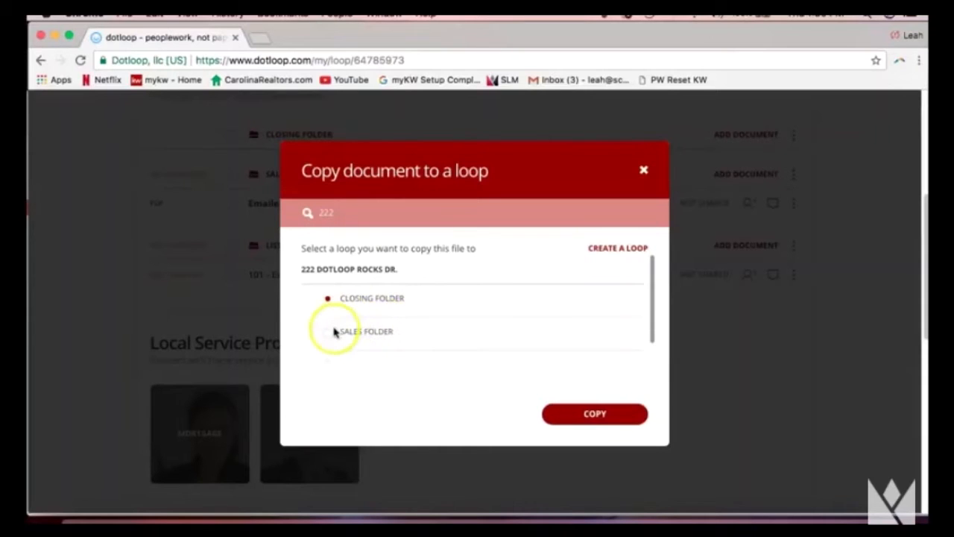
{"action": "left_click", "coordinate": [329, 335]}
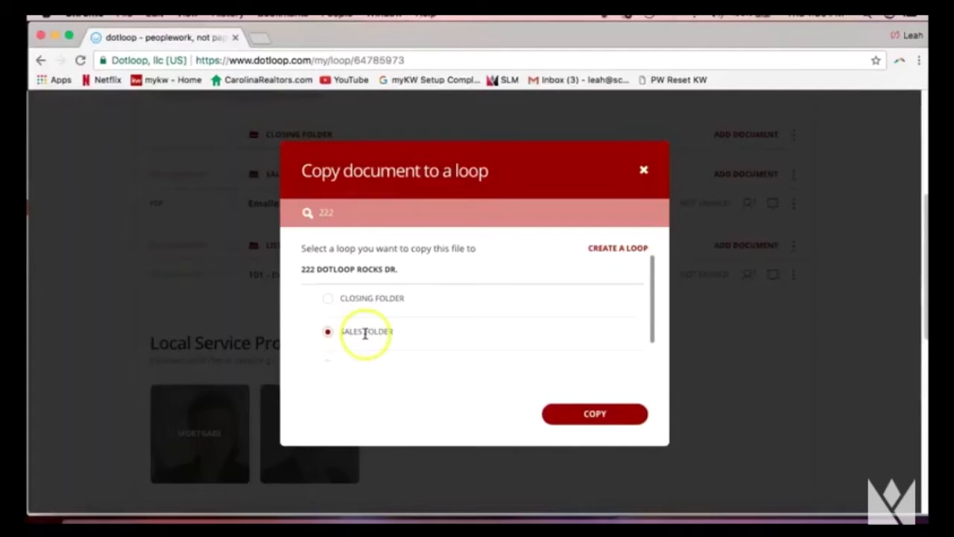
{"action": "left_click", "coordinate": [618, 416]}
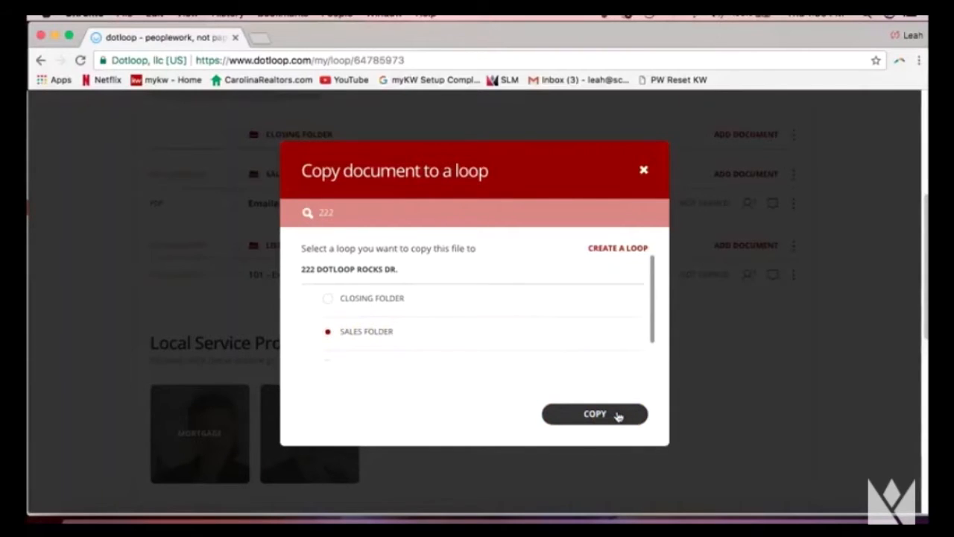
{"action": "left_click", "coordinate": [617, 415]}
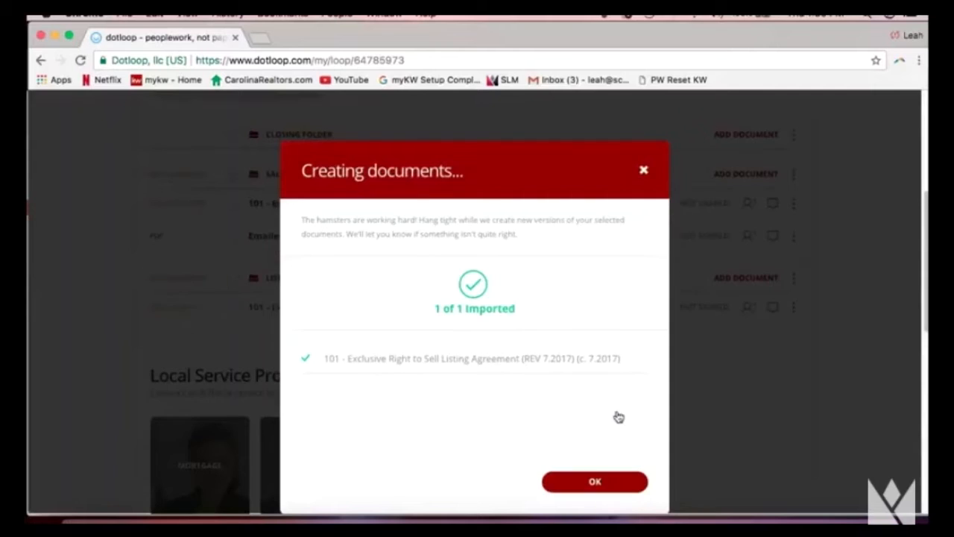
Dismiss the import confirmation and open the 101 listing agreement copy under Sales Folder.
{"action": "left_click", "coordinate": [610, 482]}
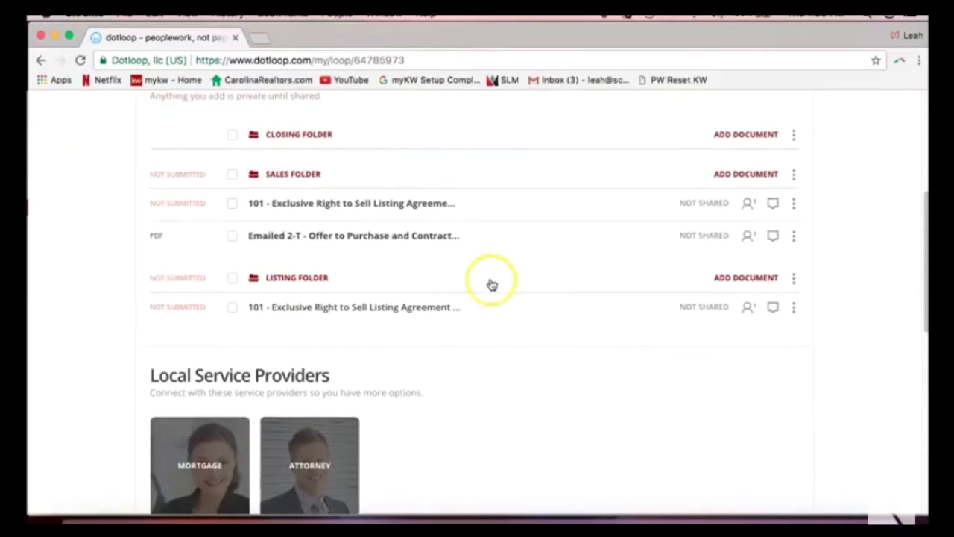
{"action": "scroll", "coordinate": [488, 278], "scroll_direction": "up", "scroll_amount": 1}
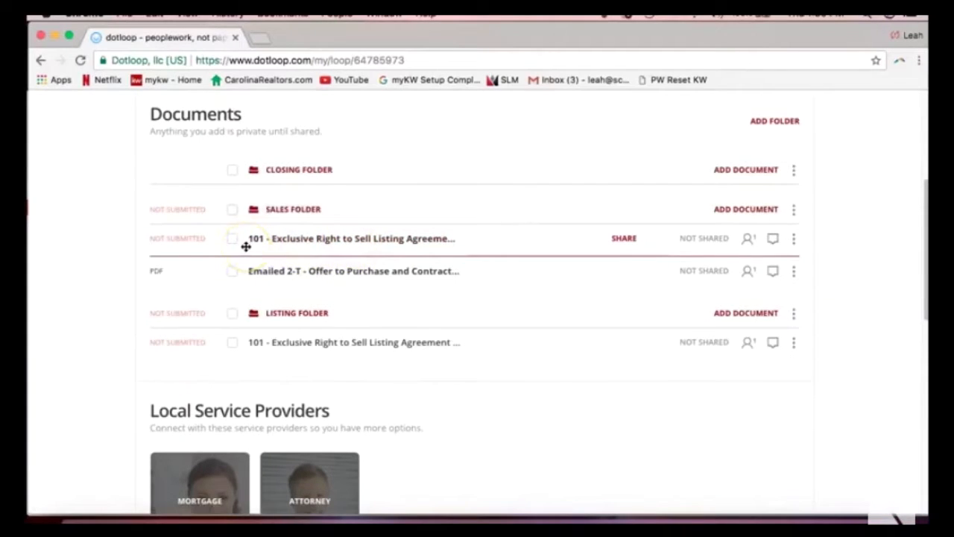
{"action": "left_click_drag", "start_coordinate": [246, 246], "coordinate": [280, 216]}
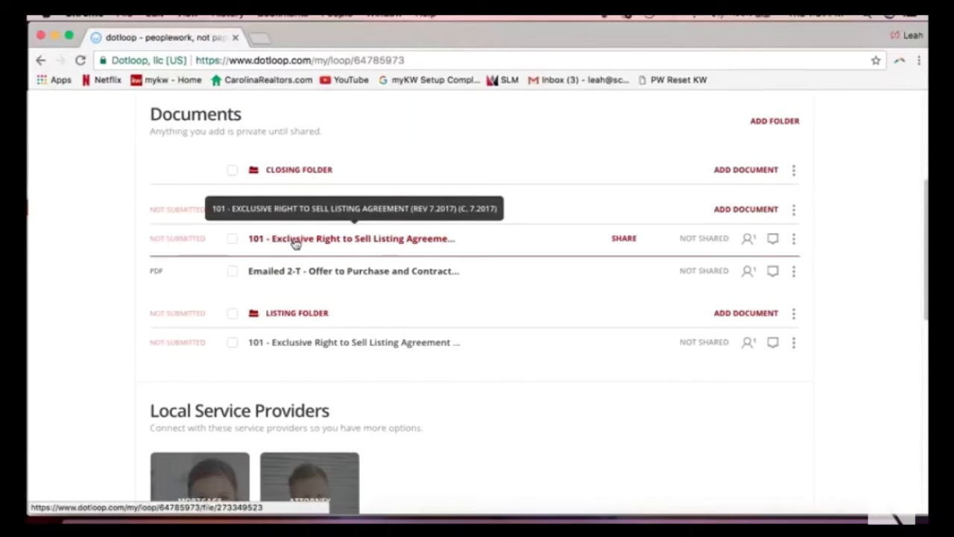
{"action": "left_click", "coordinate": [295, 243]}
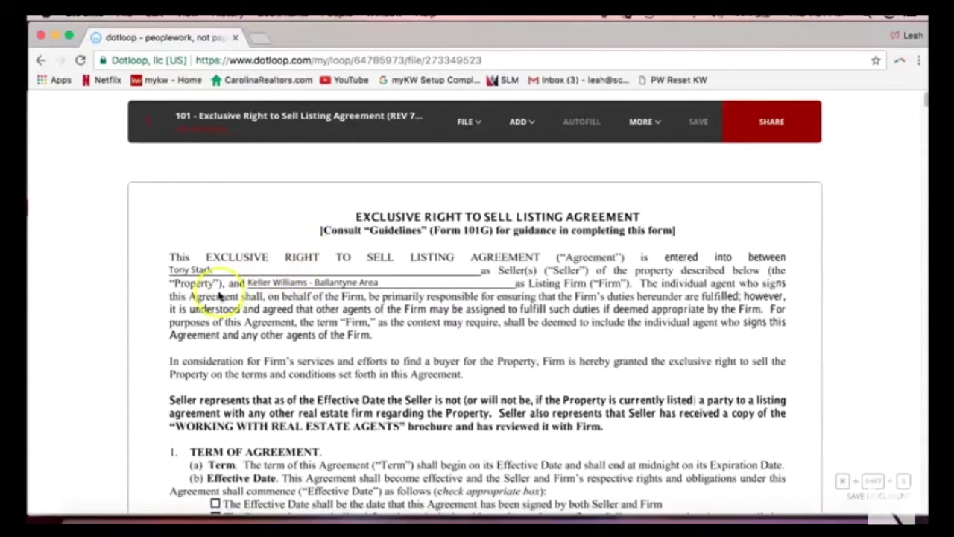
Select and deselect the seller name field, then choose Split Document from the File menu.
{"action": "left_click", "coordinate": [215, 268]}
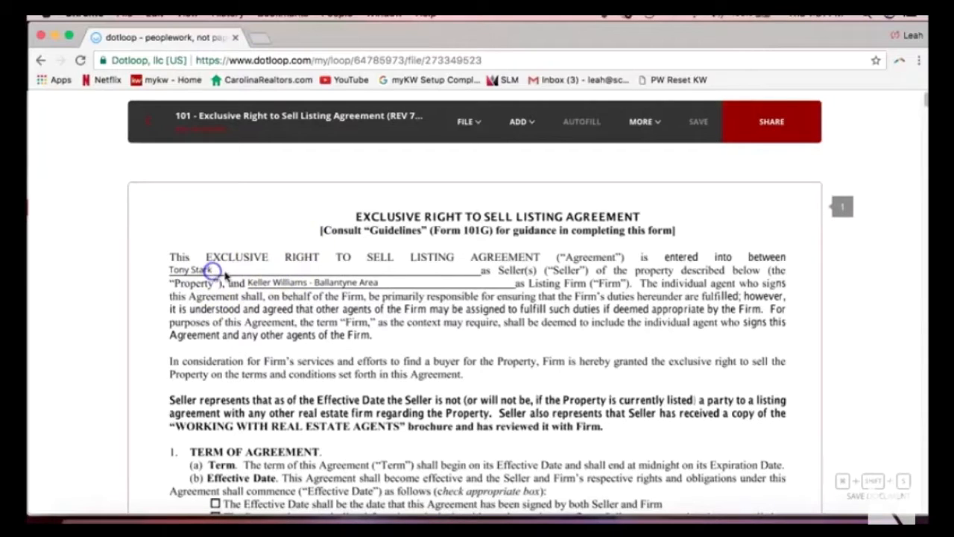
{"action": "left_click", "coordinate": [214, 317]}
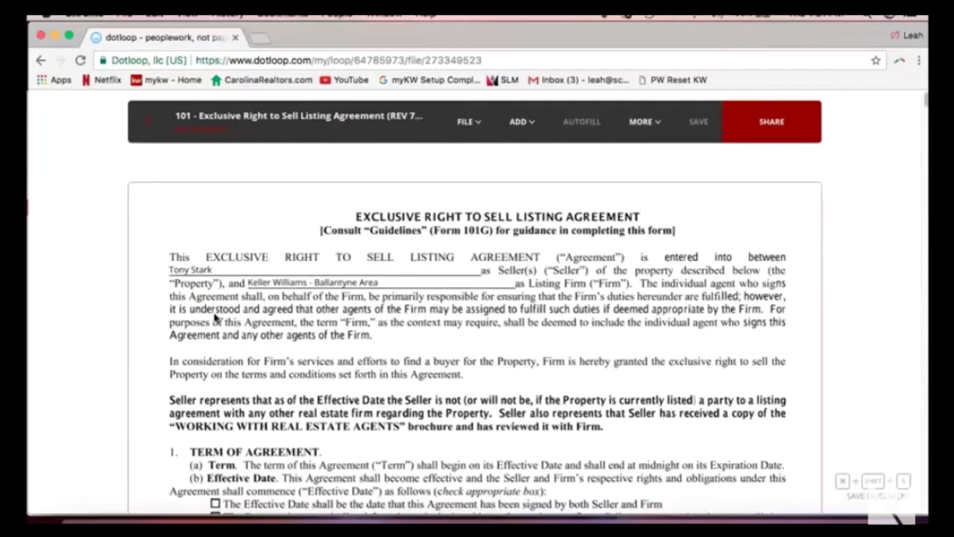
{"action": "left_click", "coordinate": [464, 125]}
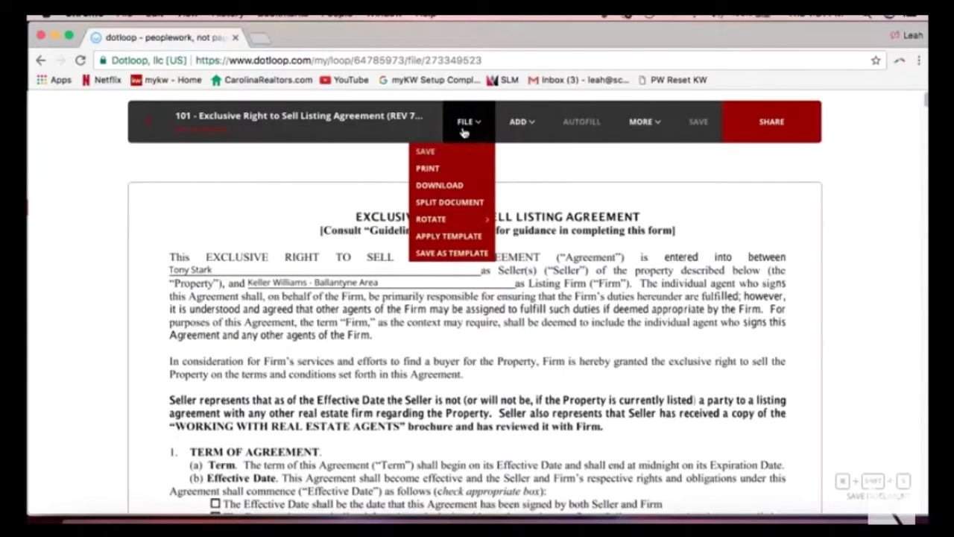
{"action": "left_click", "coordinate": [459, 205]}
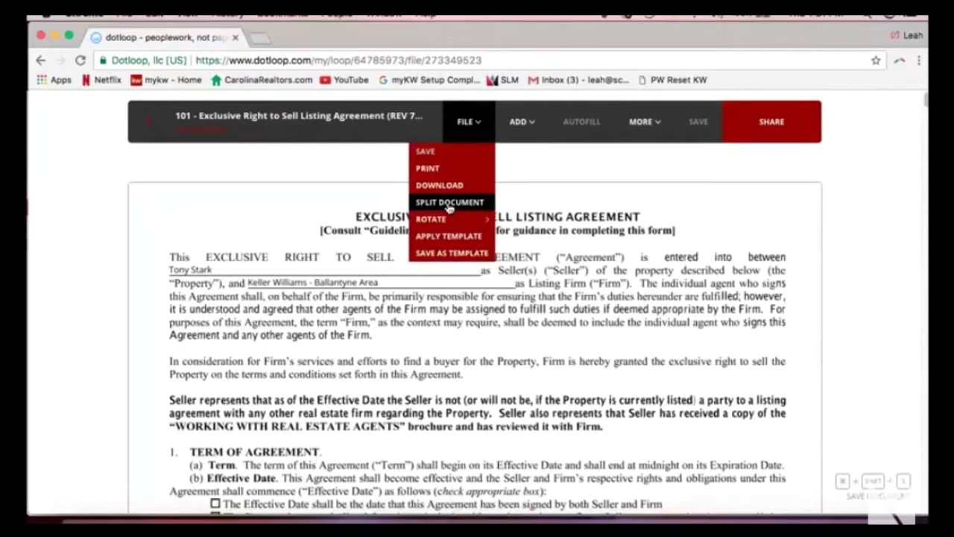
{"action": "left_click", "coordinate": [448, 204]}
{"action": "left_click", "coordinate": [447, 205]}
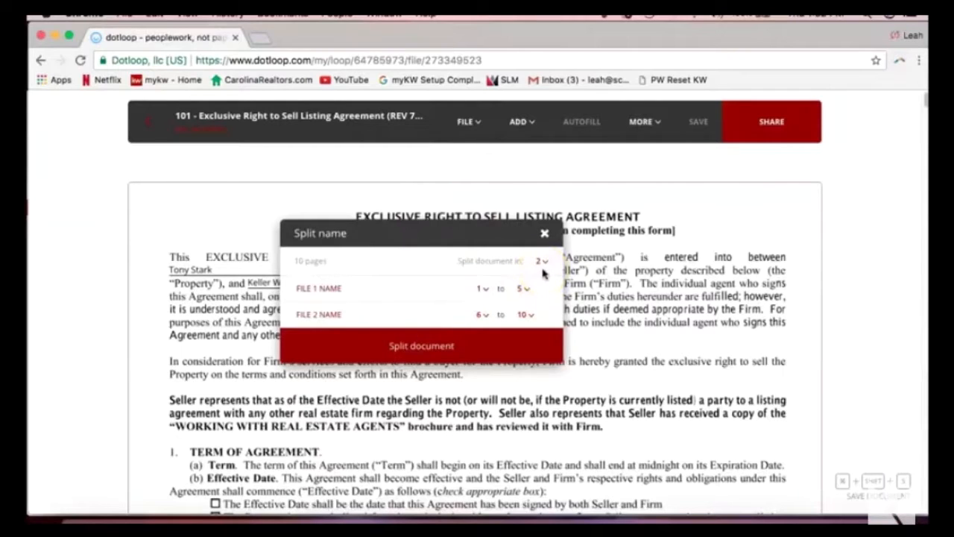
{"action": "left_click", "coordinate": [482, 291]}
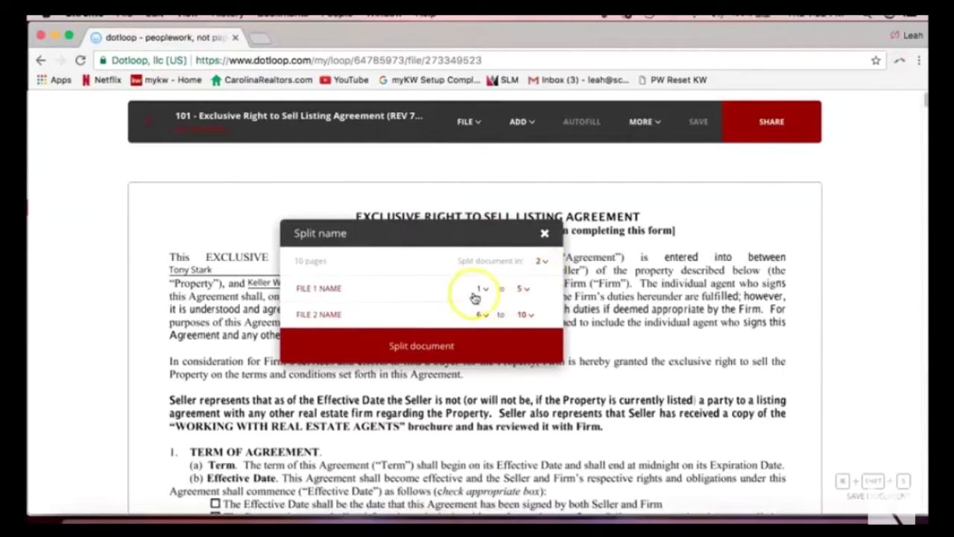
{"action": "left_click", "coordinate": [524, 290]}
{"action": "left_click", "coordinate": [524, 351]}
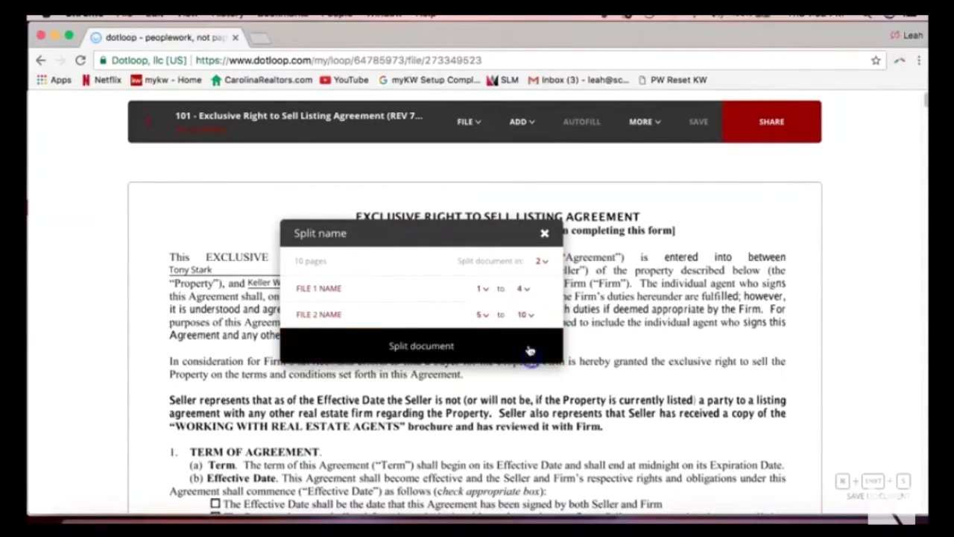
{"action": "left_click", "coordinate": [339, 287]}
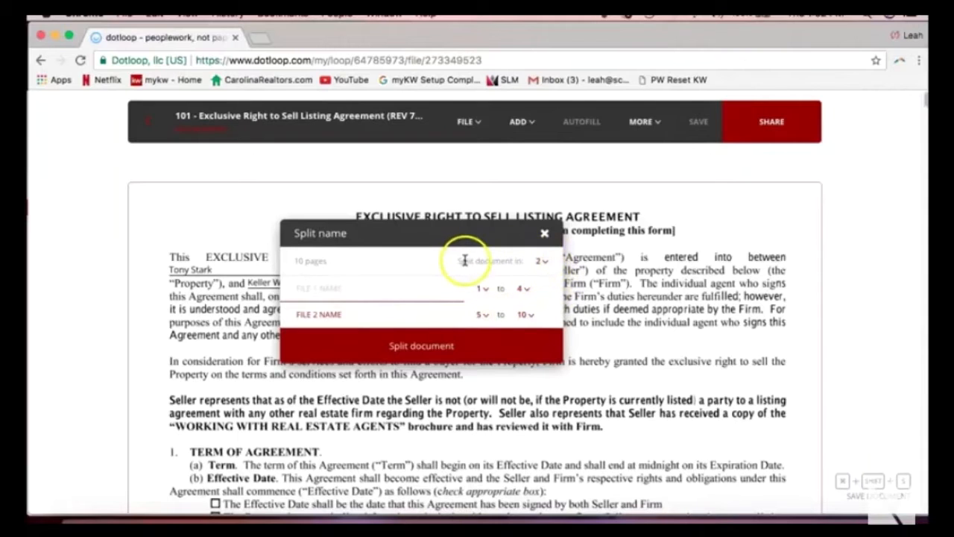
{"action": "left_click", "coordinate": [541, 261]}
{"action": "scroll", "coordinate": [547, 315], "scroll_direction": "down", "scroll_amount": 5}
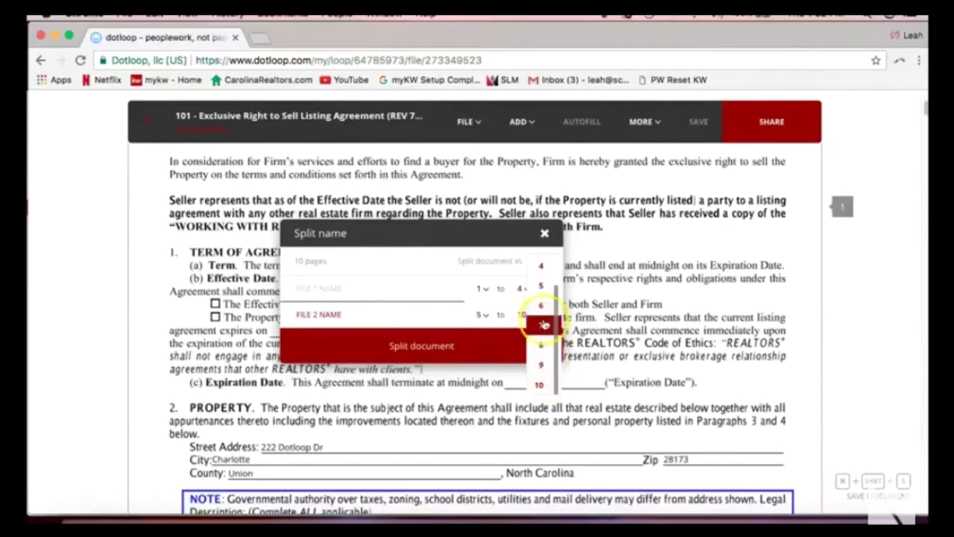
{"action": "left_click", "coordinate": [544, 234]}
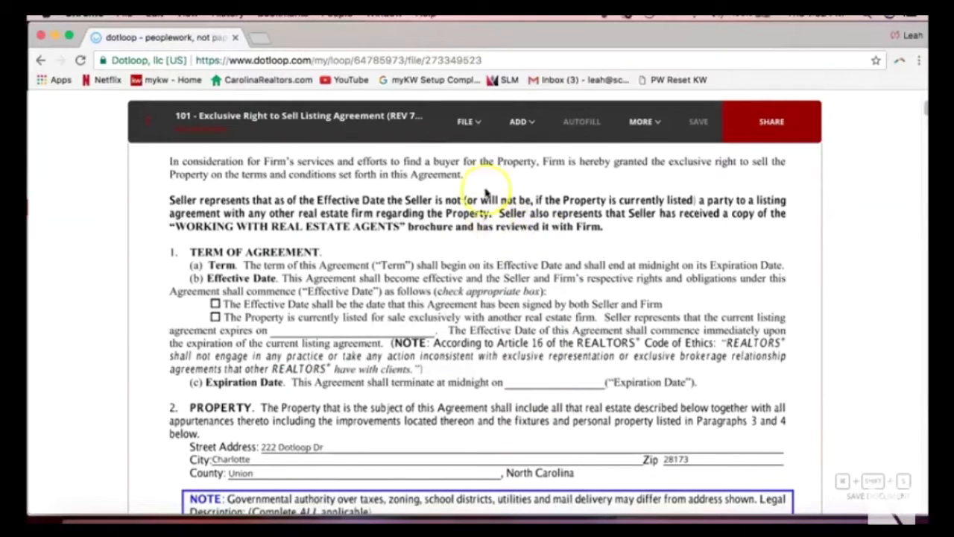
Check the File menu's Rotate option, scroll the document, and bring up the Add field list.
{"action": "left_click", "coordinate": [467, 124]}
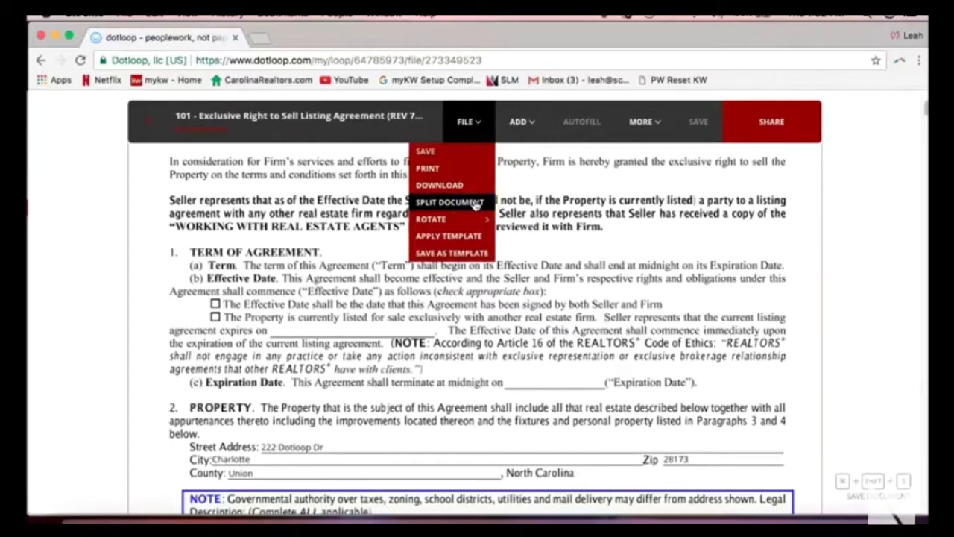
{"action": "mouse_move", "coordinate": [474, 216]}
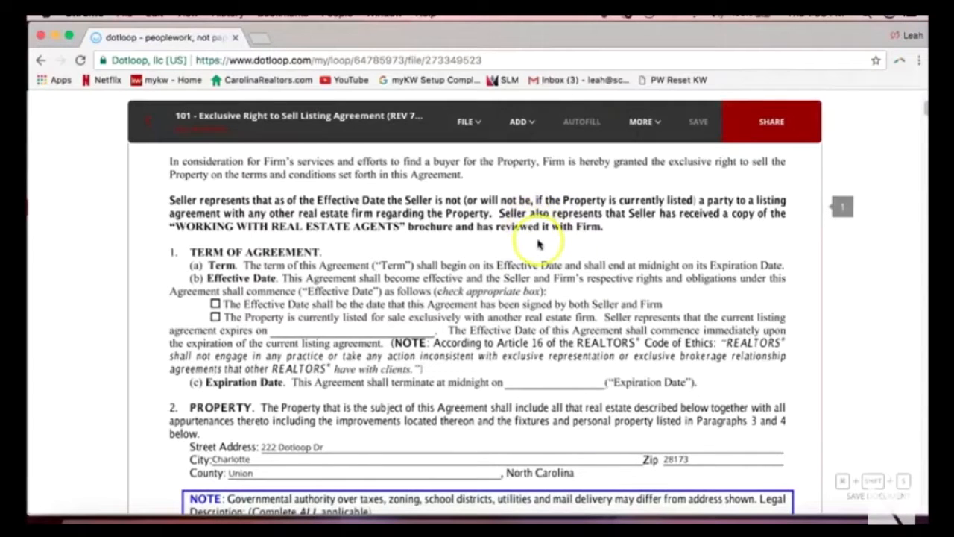
{"action": "scroll", "coordinate": [475, 270], "scroll_direction": "up", "scroll_amount": 2}
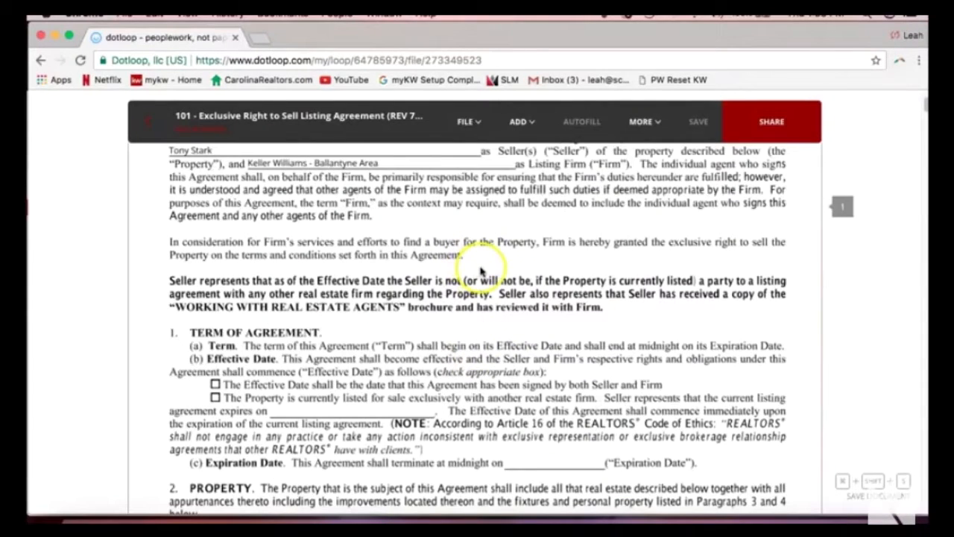
{"action": "scroll", "coordinate": [480, 270], "scroll_direction": "down", "scroll_amount": 1}
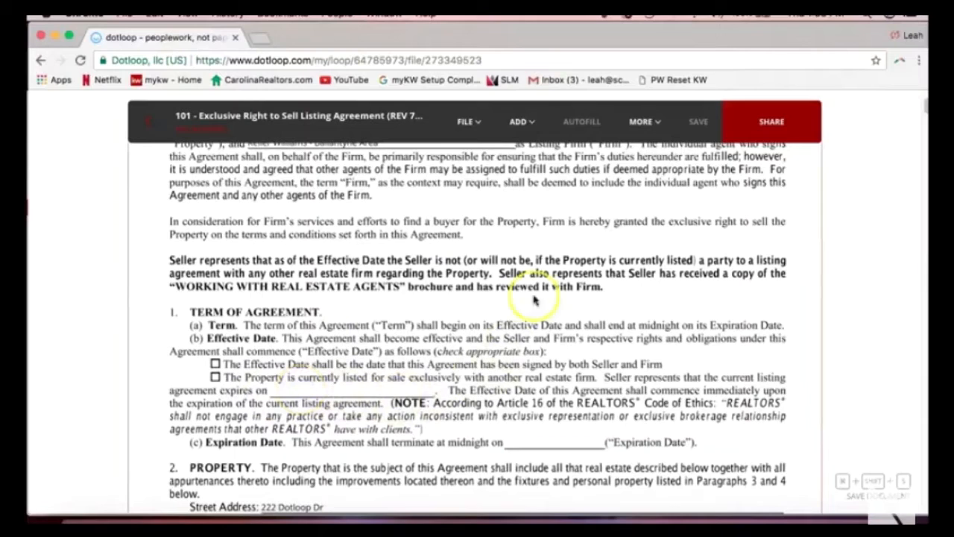
{"action": "left_click", "coordinate": [520, 123]}
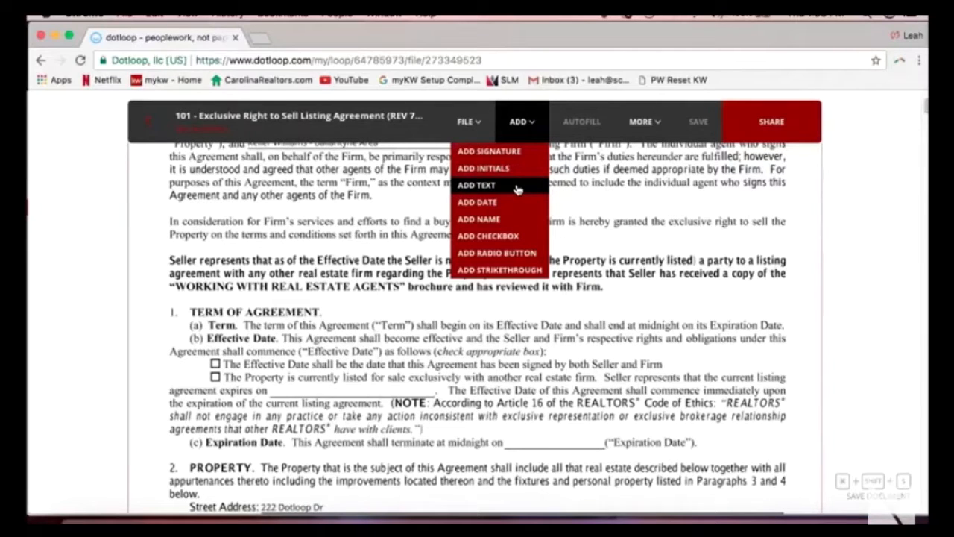
Place an Add Text field on the listing agreement's 'agreement expires on' blank.
{"action": "left_click", "coordinate": [541, 136]}
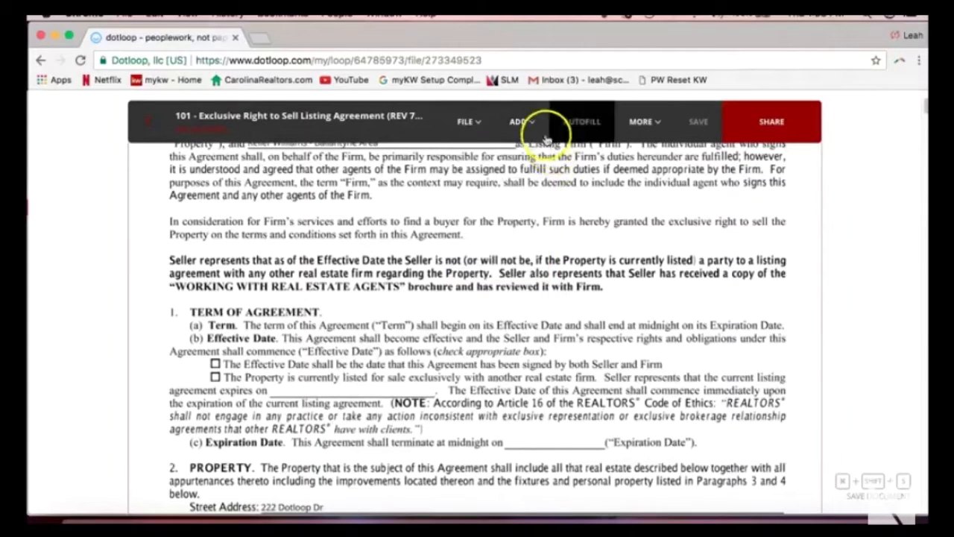
{"action": "left_click", "coordinate": [536, 132]}
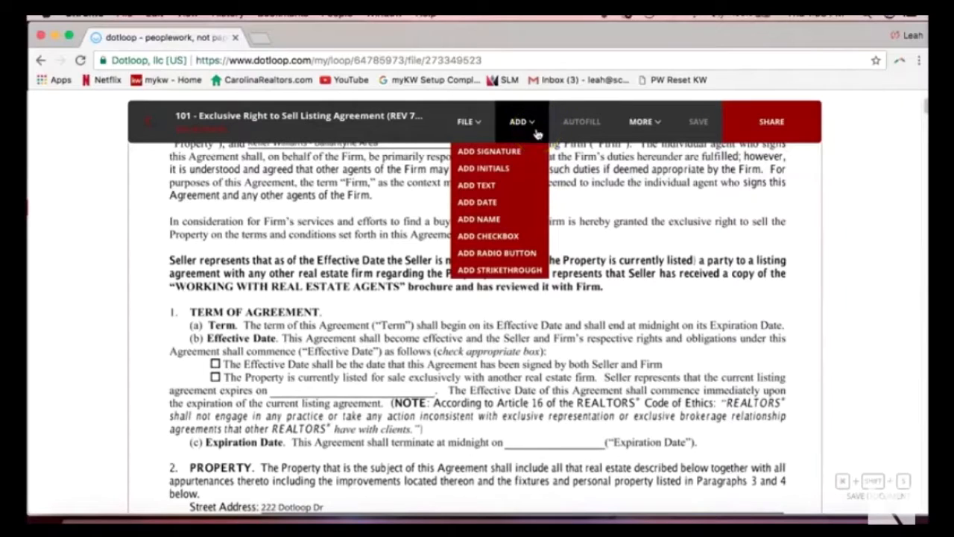
{"action": "left_click", "coordinate": [508, 186]}
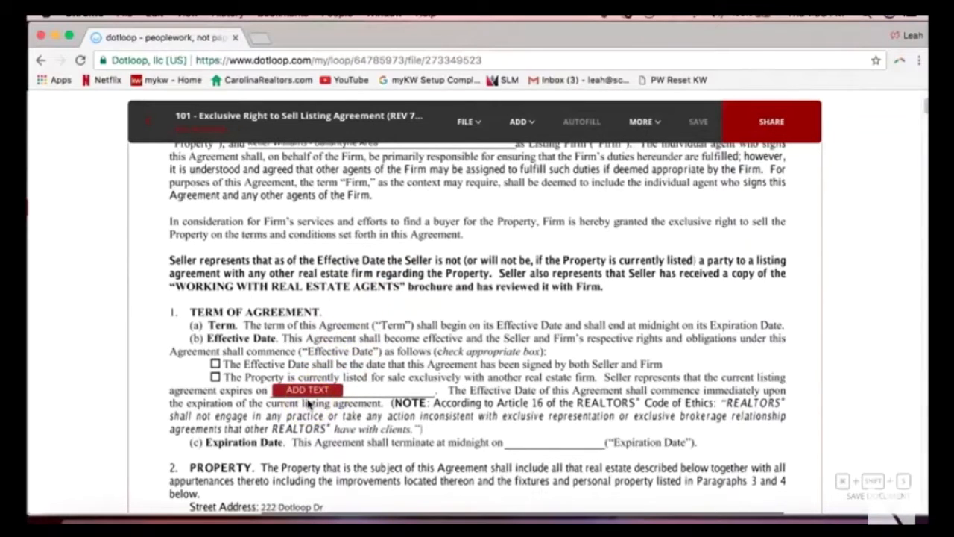
{"action": "left_click", "coordinate": [308, 403]}
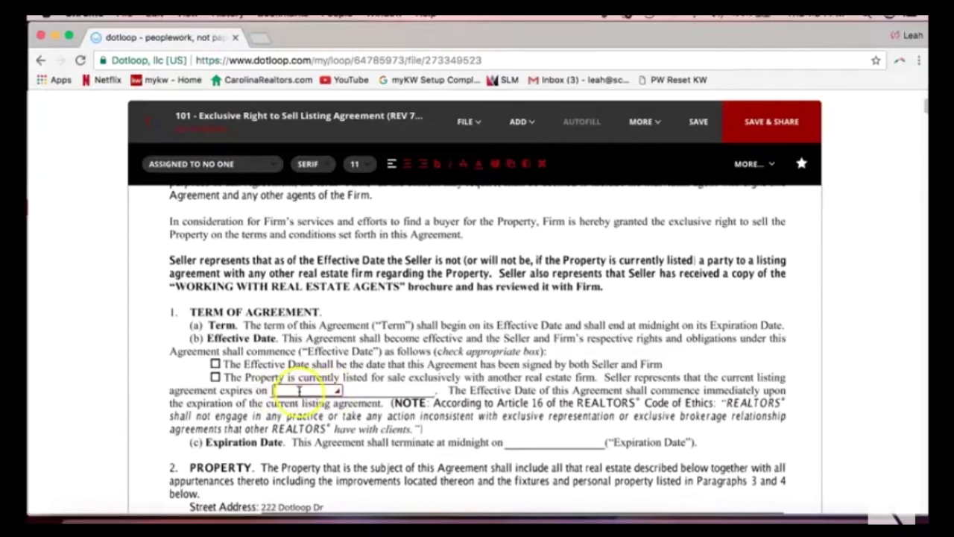
Stretch the expiration-date field across the blank and enter 11/12/17.
{"action": "left_click", "coordinate": [324, 391]}
{"action": "left_click", "coordinate": [286, 390]}
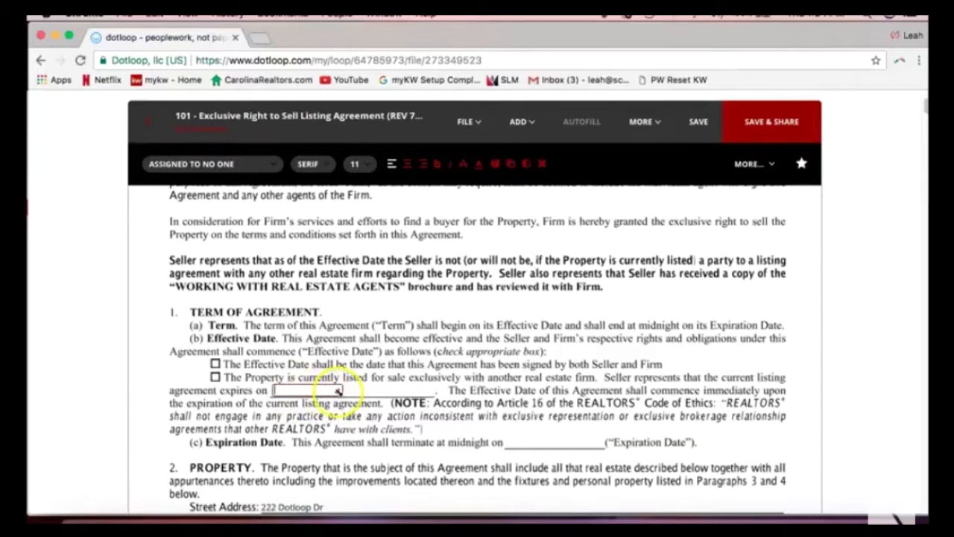
{"action": "left_click", "coordinate": [337, 390]}
{"action": "left_click_drag", "start_coordinate": [338, 389], "coordinate": [432, 393]}
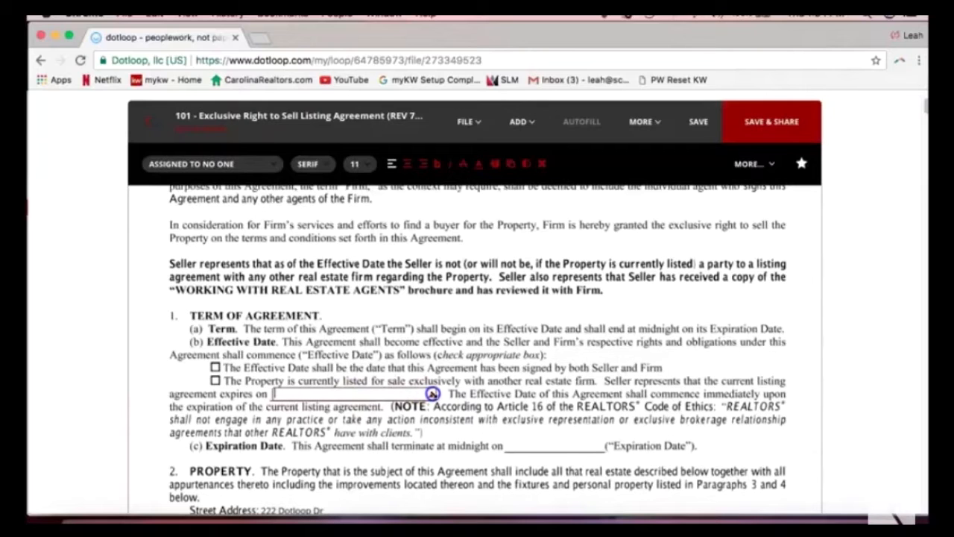
{"action": "left_click_drag", "start_coordinate": [433, 394], "coordinate": [432, 393]}
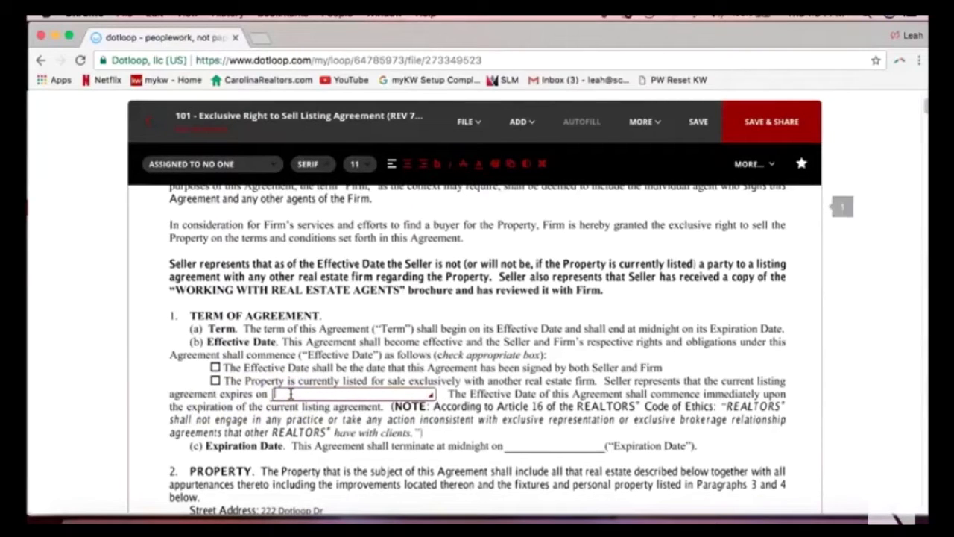
{"action": "type", "text": "11/"}
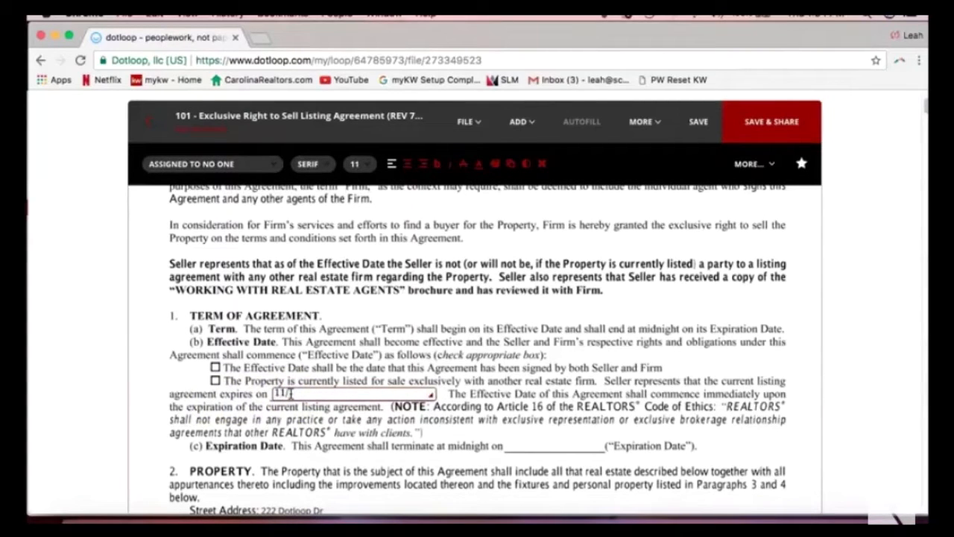
{"action": "type", "text": "12/17"}
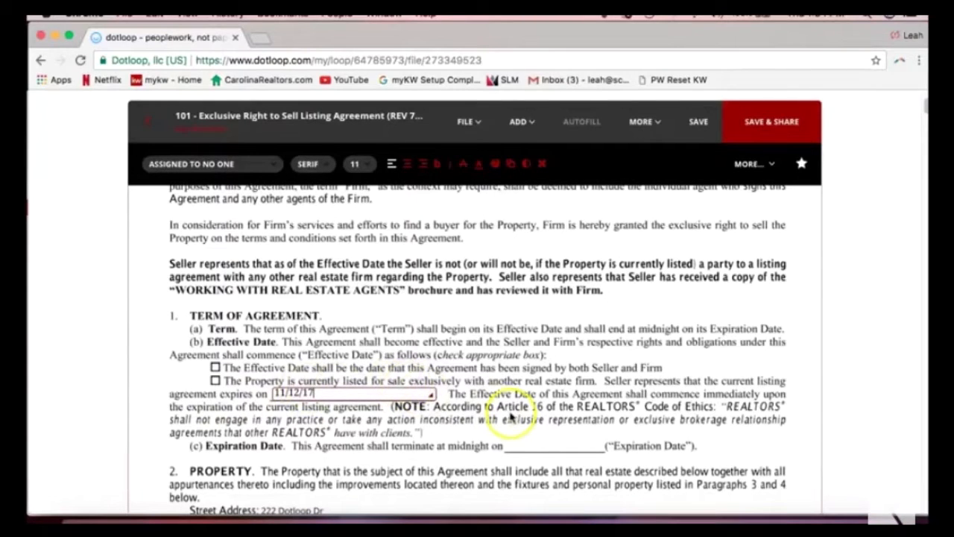
{"action": "left_click", "coordinate": [542, 423]}
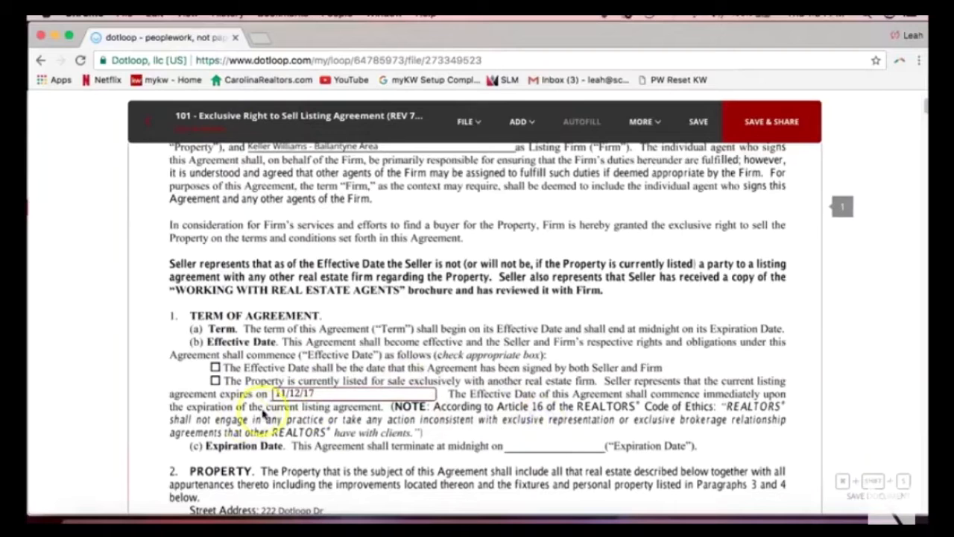
{"action": "left_click", "coordinate": [314, 392]}
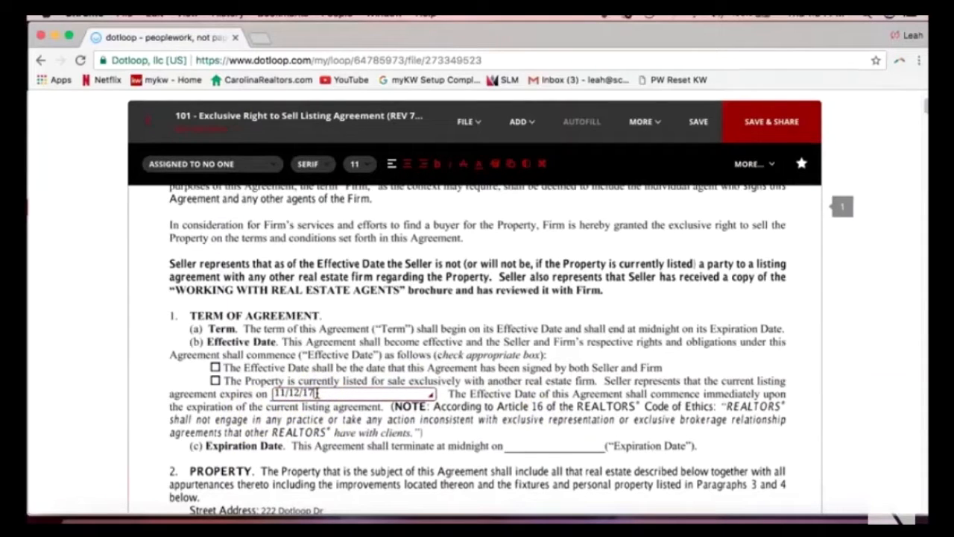
{"action": "left_click", "coordinate": [518, 121]}
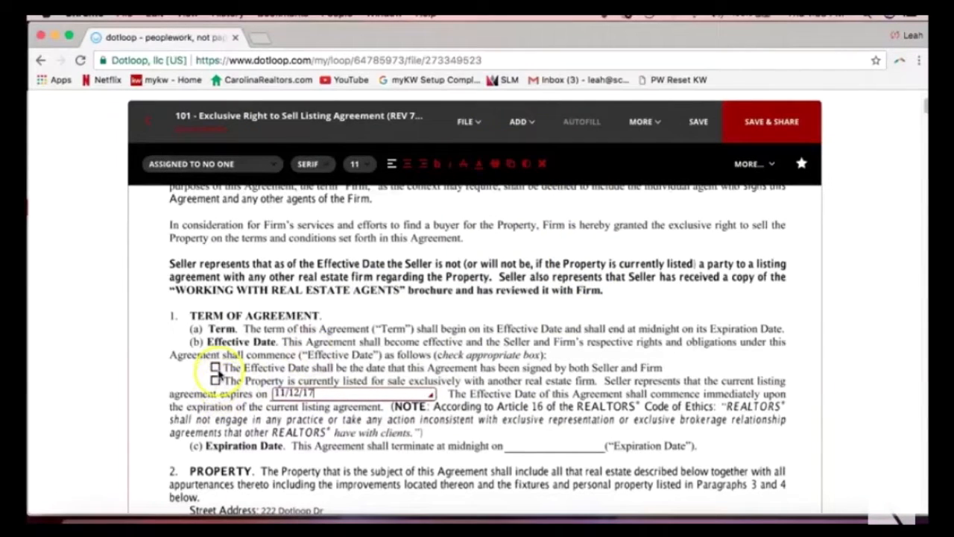
{"action": "left_click", "coordinate": [521, 124]}
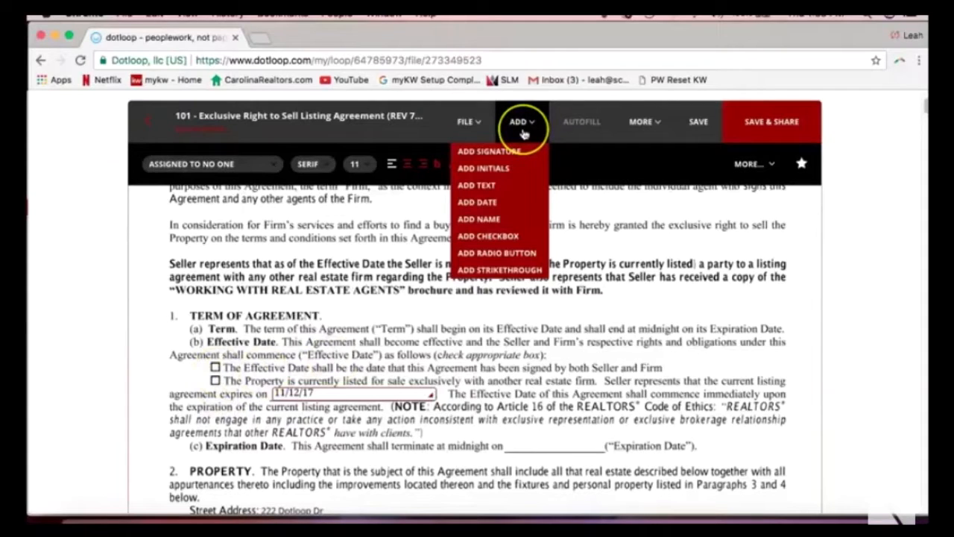
Place a checkbox on the 'date this Agreement has been signed' Effective Date option and tick it.
{"action": "left_click", "coordinate": [514, 237]}
{"action": "left_click", "coordinate": [337, 315]}
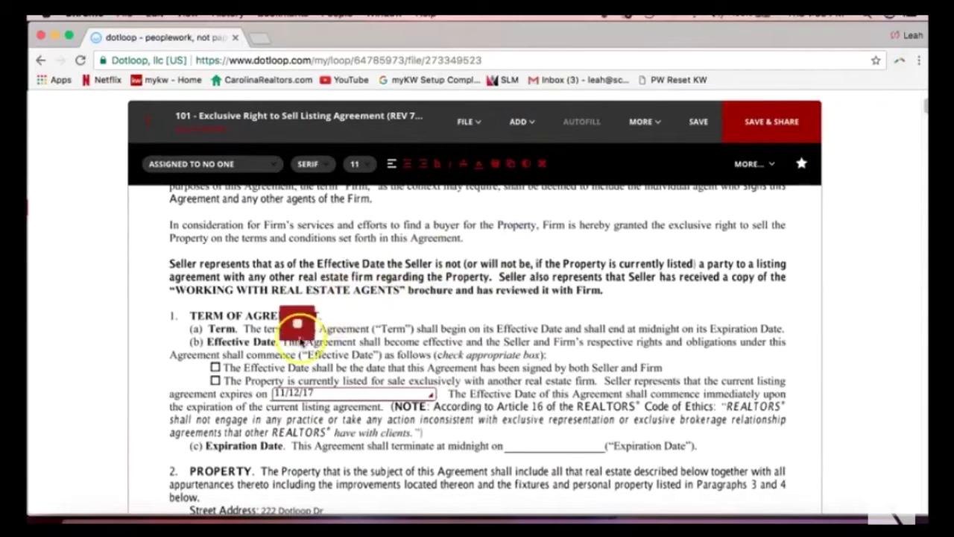
{"action": "left_click", "coordinate": [214, 386]}
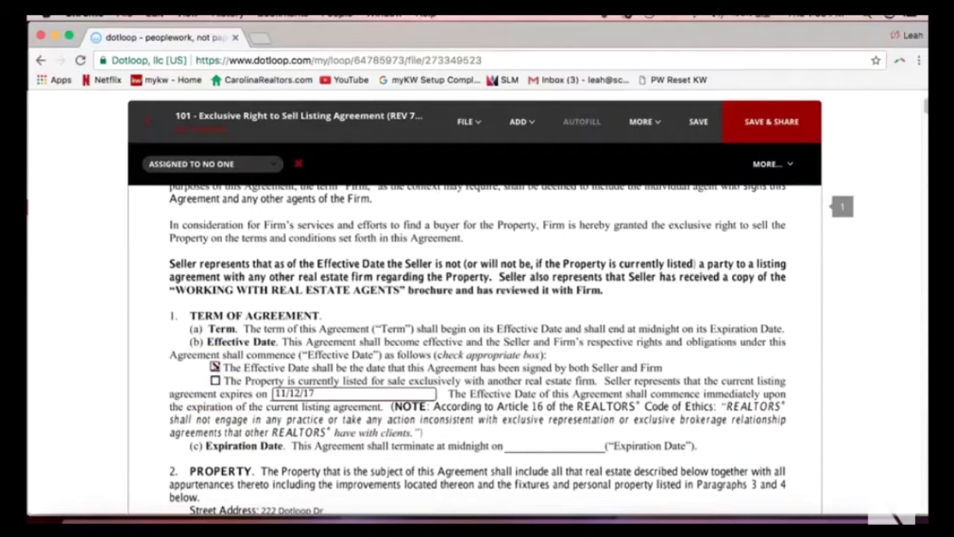
{"action": "left_click", "coordinate": [214, 366]}
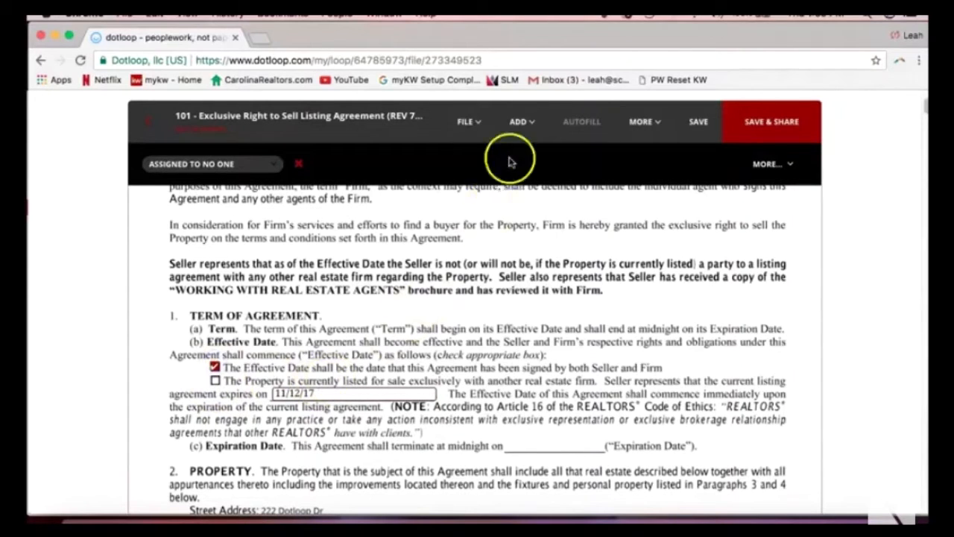
{"action": "left_click", "coordinate": [518, 125]}
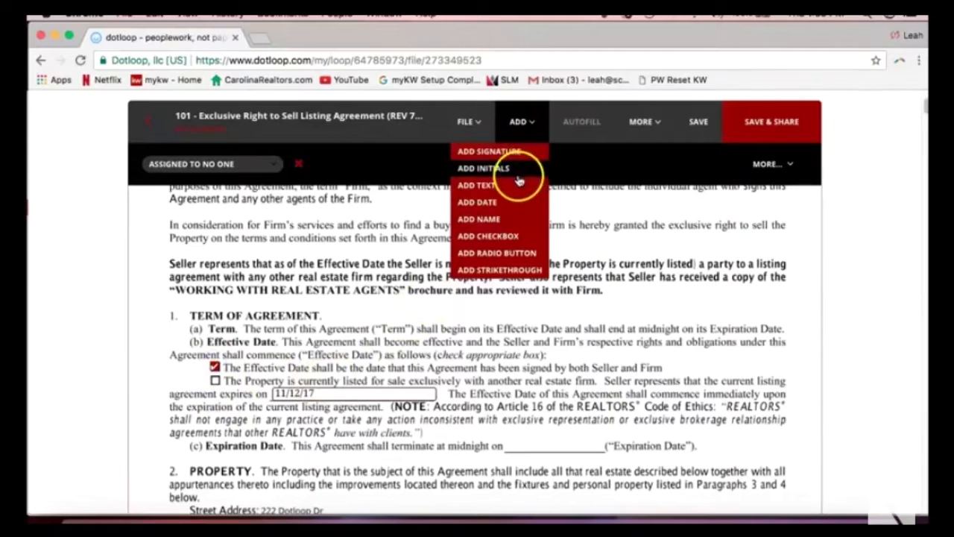
{"action": "left_click", "coordinate": [492, 184]}
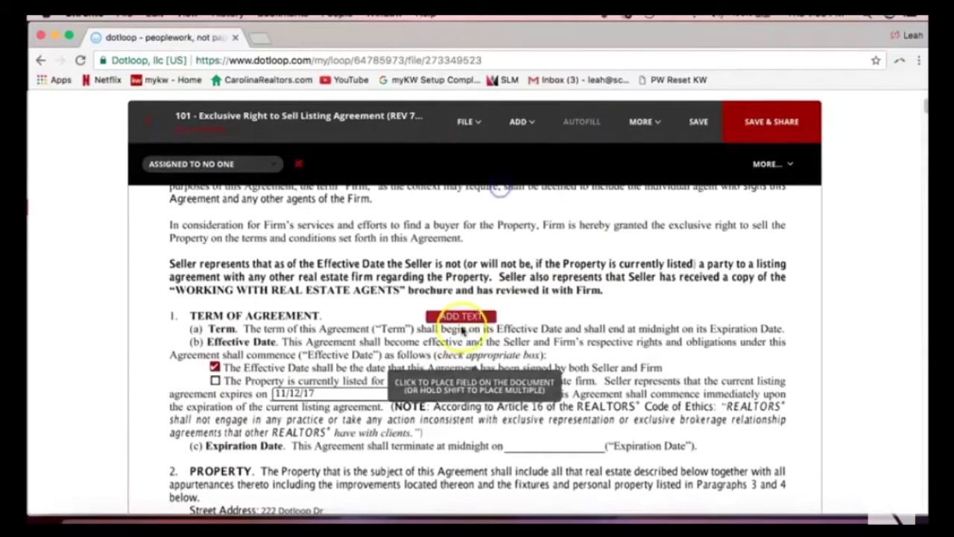
{"action": "left_click", "coordinate": [481, 328]}
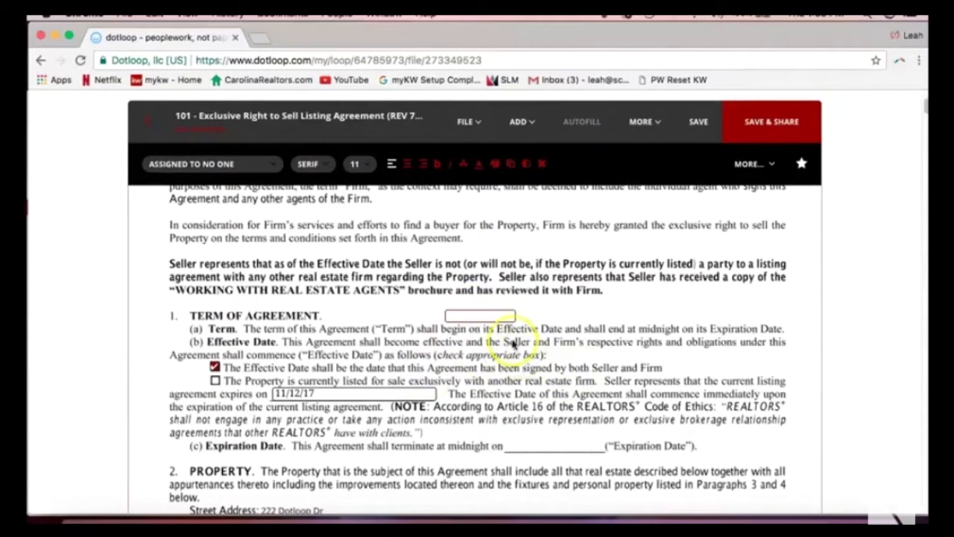
{"action": "left_click", "coordinate": [485, 339]}
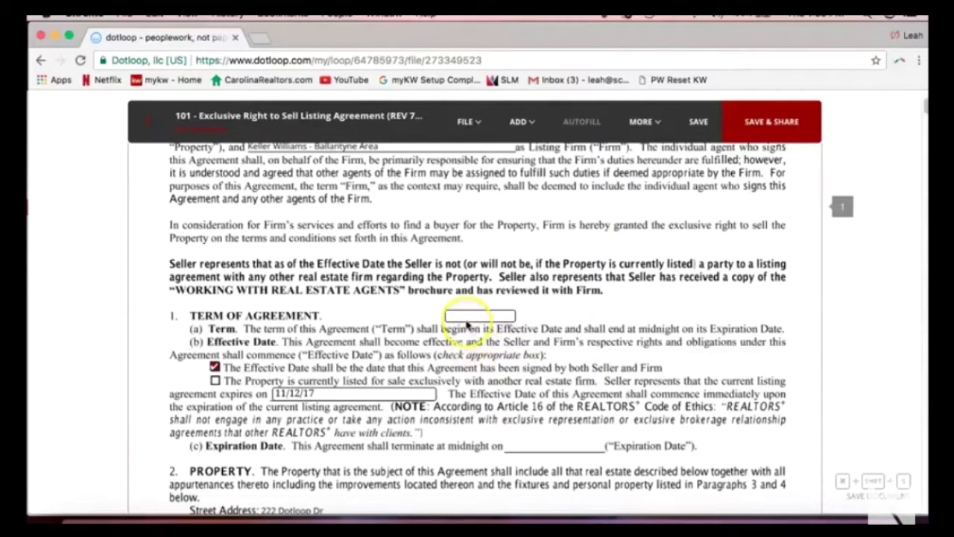
{"action": "left_click", "coordinate": [465, 316]}
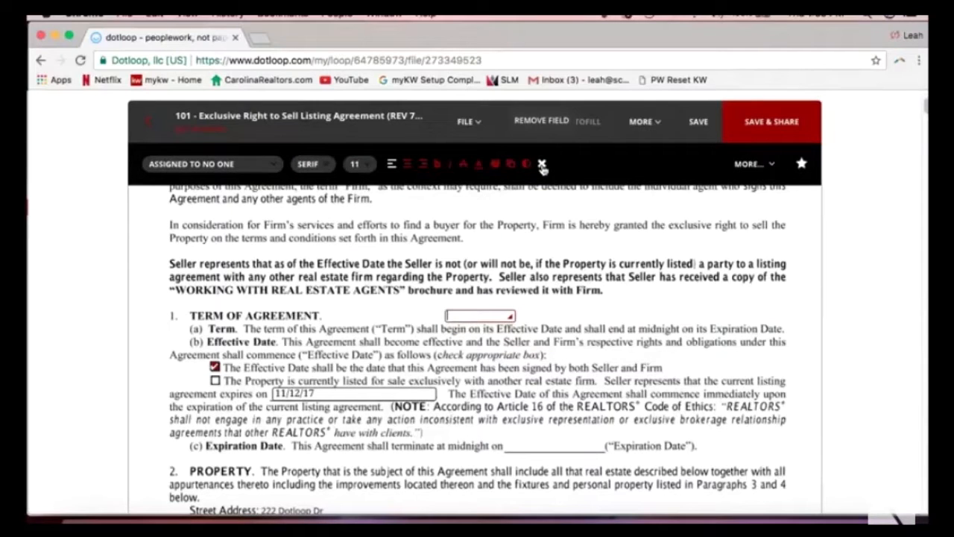
{"action": "left_click", "coordinate": [542, 164]}
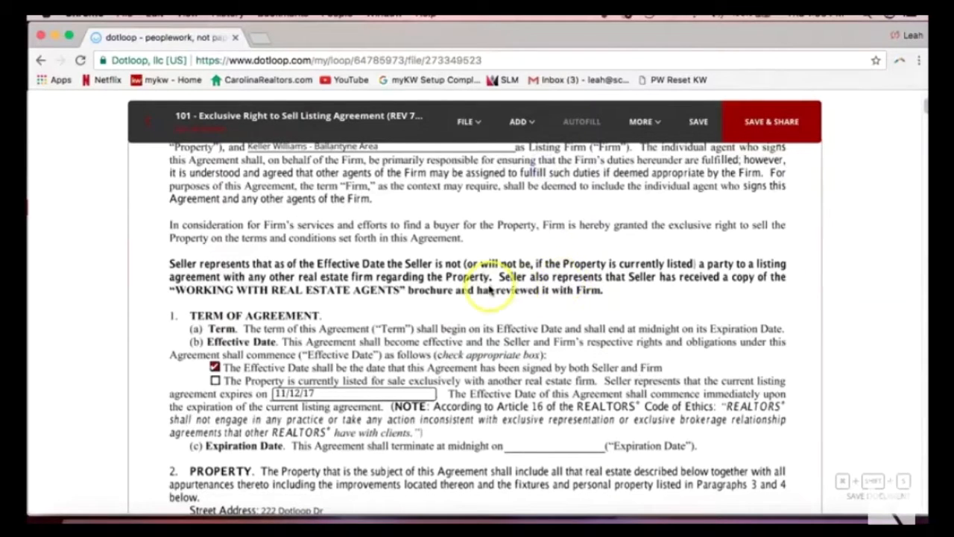
Scroll down through page 1, then back up to the agreement's title and seller line.
{"action": "scroll", "coordinate": [489, 291], "scroll_direction": "down", "scroll_amount": 2}
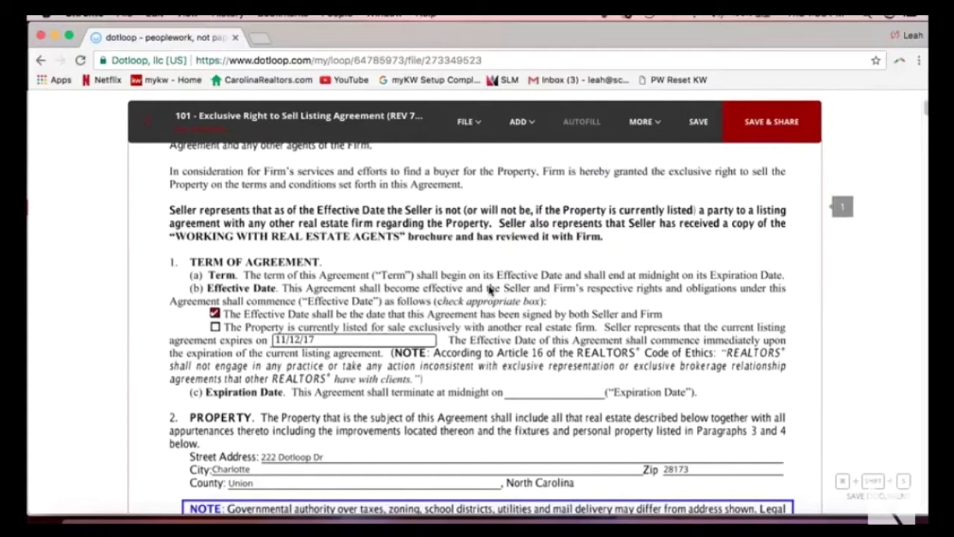
{"action": "scroll", "coordinate": [487, 291], "scroll_direction": "down", "scroll_amount": 4}
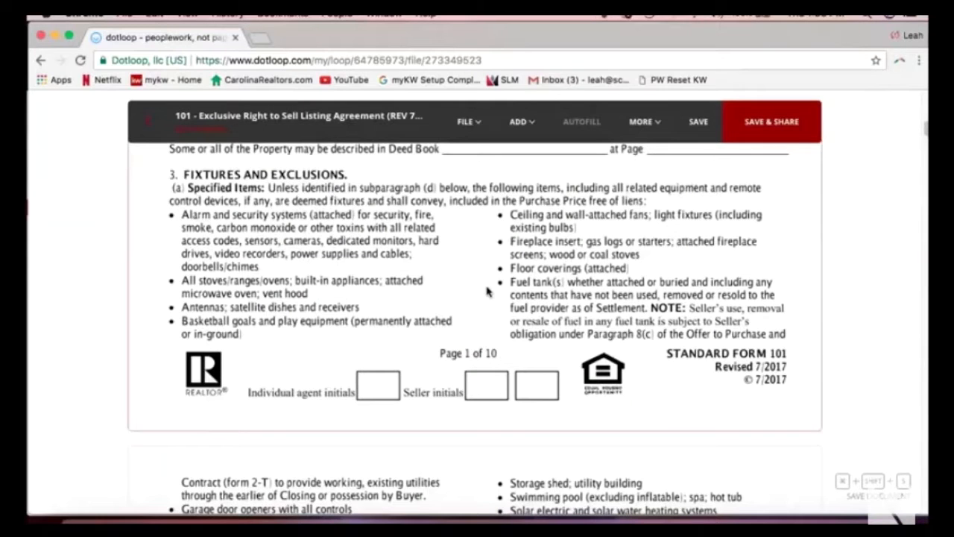
{"action": "scroll", "coordinate": [487, 291], "scroll_direction": "up", "scroll_amount": 14}
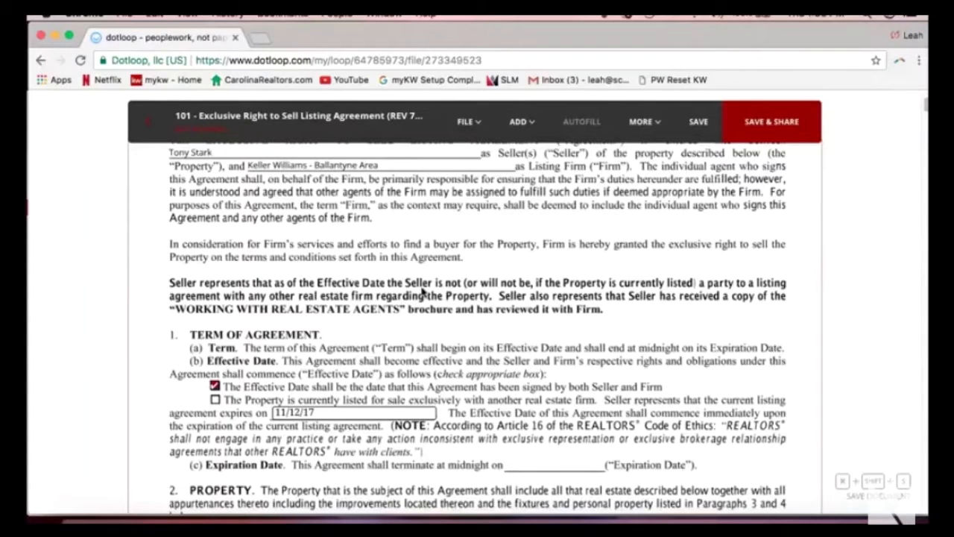
{"action": "scroll", "coordinate": [212, 262], "scroll_direction": "up", "scroll_amount": 2}
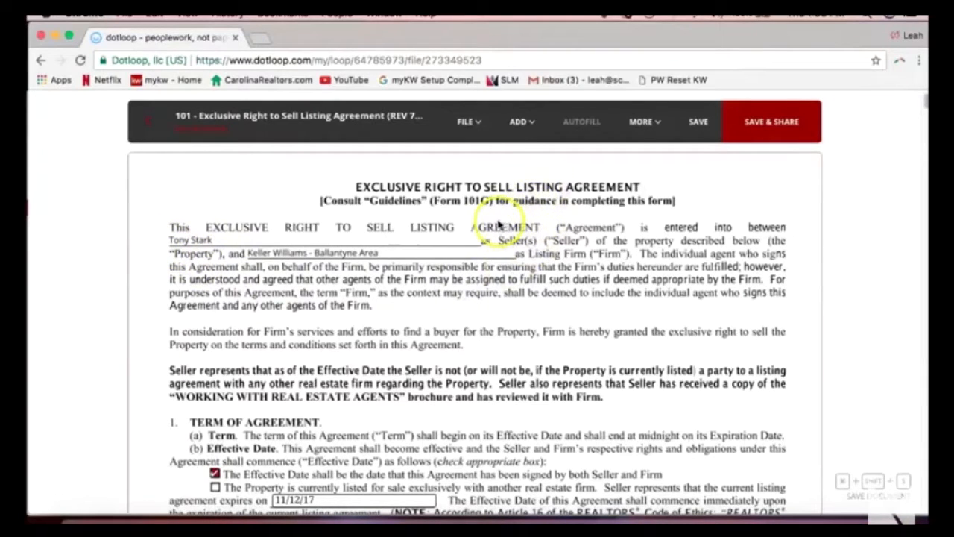
Draw a strikethrough line across the seller's name on the opening line.
{"action": "left_click", "coordinate": [177, 241]}
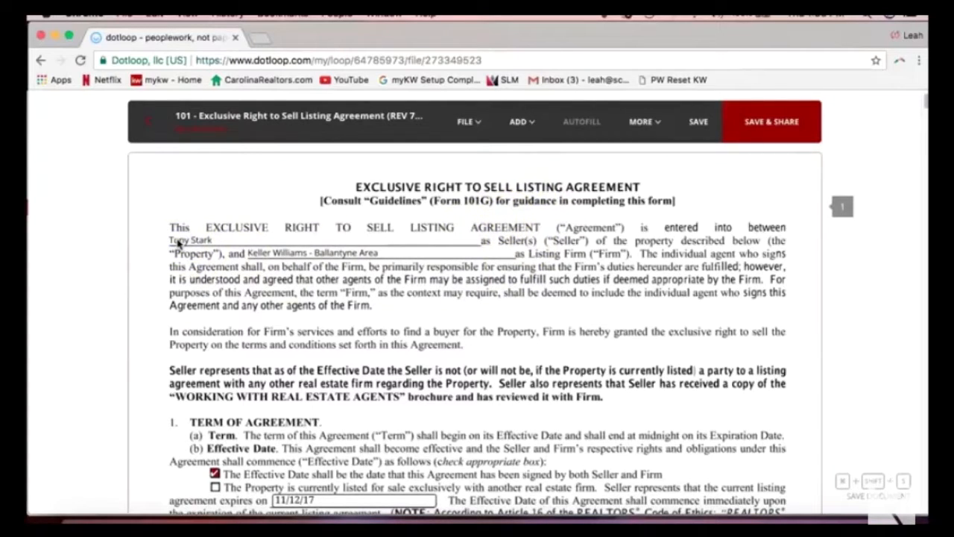
{"action": "left_click", "coordinate": [525, 126]}
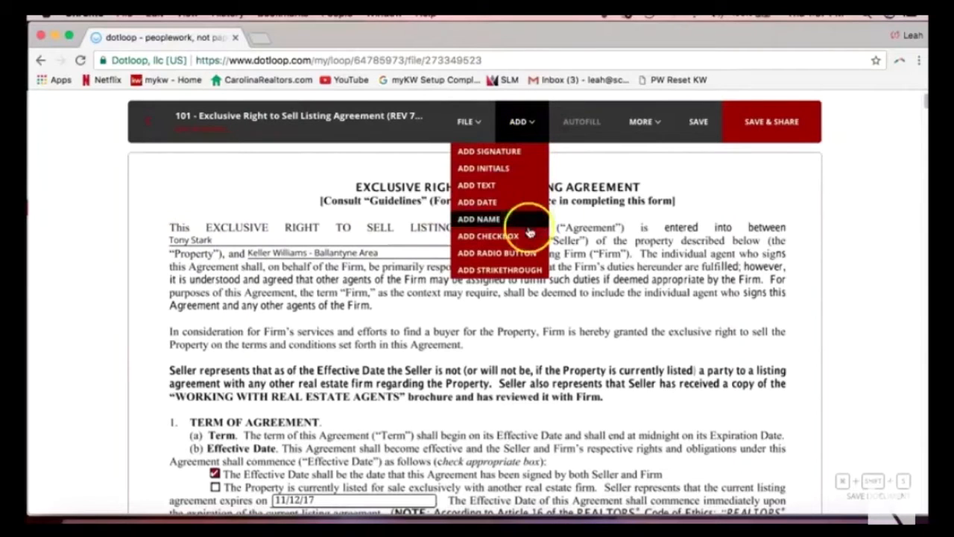
{"action": "left_click", "coordinate": [525, 270]}
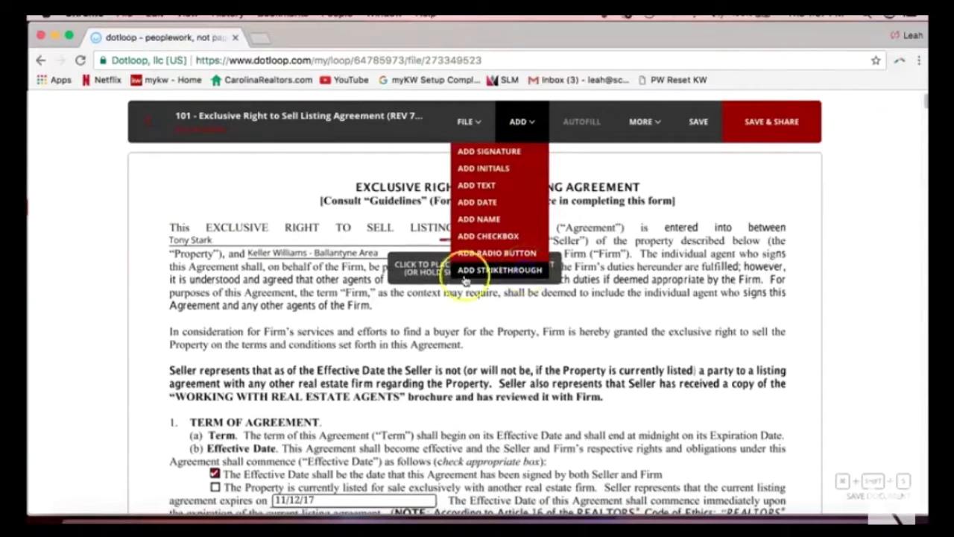
{"action": "left_click_drag", "start_coordinate": [262, 267], "coordinate": [328, 267]}
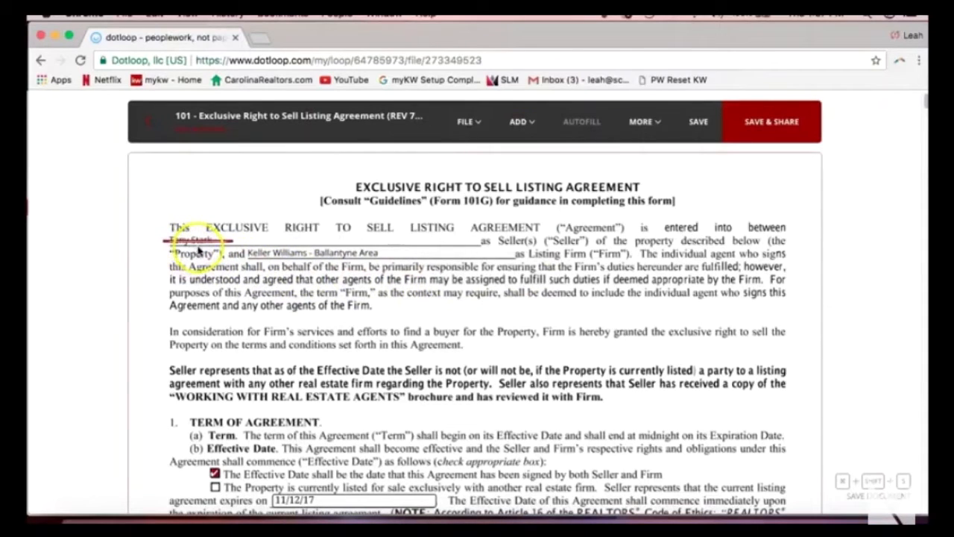
{"action": "left_click", "coordinate": [200, 249]}
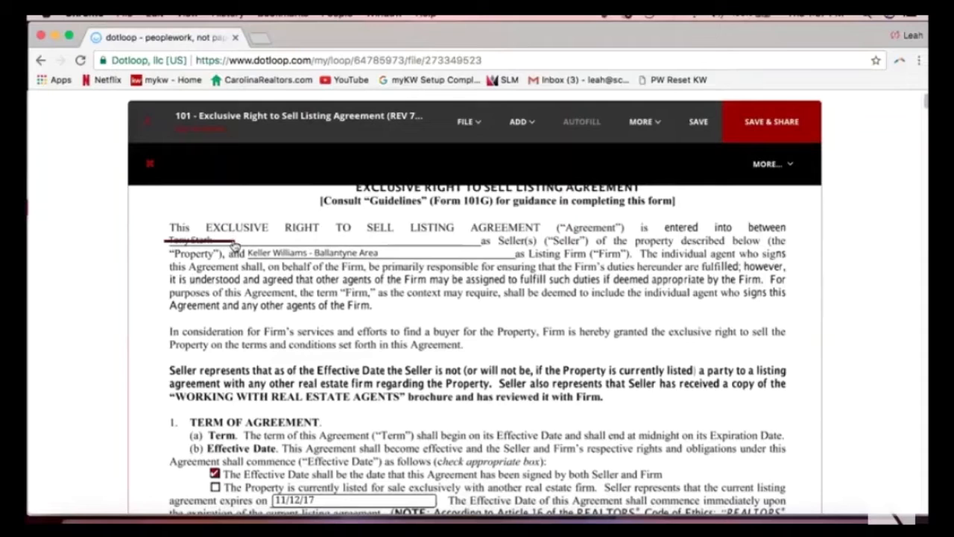
Shorten and reposition the strikethrough so it covers only the seller's first name.
{"action": "left_click_drag", "start_coordinate": [234, 243], "coordinate": [188, 239]}
{"action": "mouse_move", "coordinate": [178, 245]}
{"action": "left_mouse_down"}
{"action": "mouse_move", "coordinate": [188, 225]}
{"action": "mouse_move", "coordinate": [180, 242]}
{"action": "left_mouse_up"}
{"action": "left_click", "coordinate": [266, 299]}
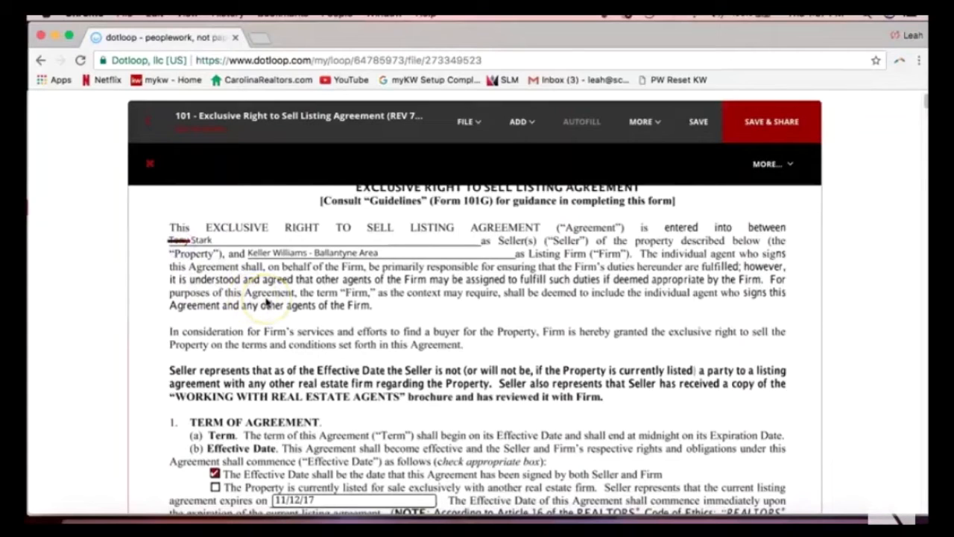
{"action": "left_click", "coordinate": [189, 253]}
{"action": "mouse_move", "coordinate": [186, 246]}
{"action": "left_mouse_down"}
{"action": "mouse_move", "coordinate": [167, 242]}
{"action": "mouse_move", "coordinate": [181, 245]}
{"action": "left_mouse_up"}
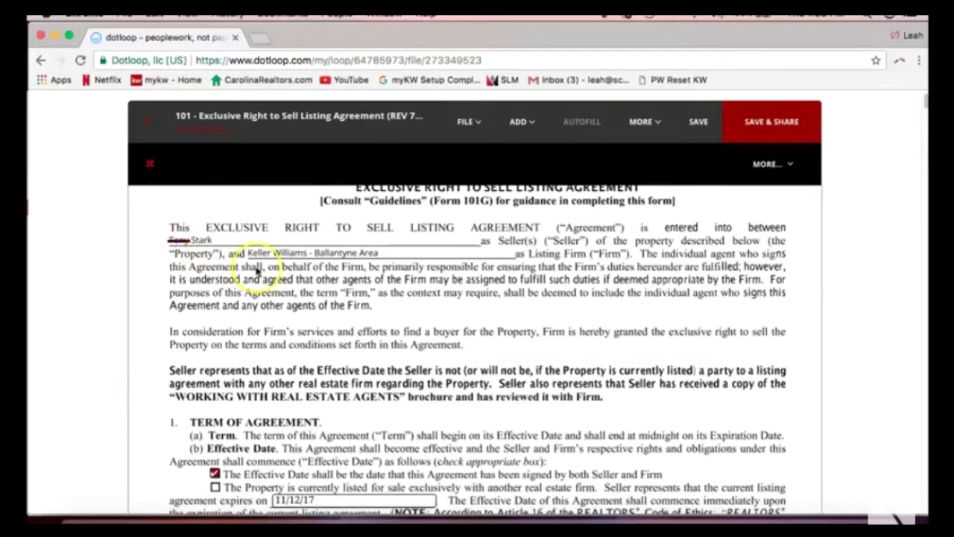
{"action": "left_click", "coordinate": [520, 123]}
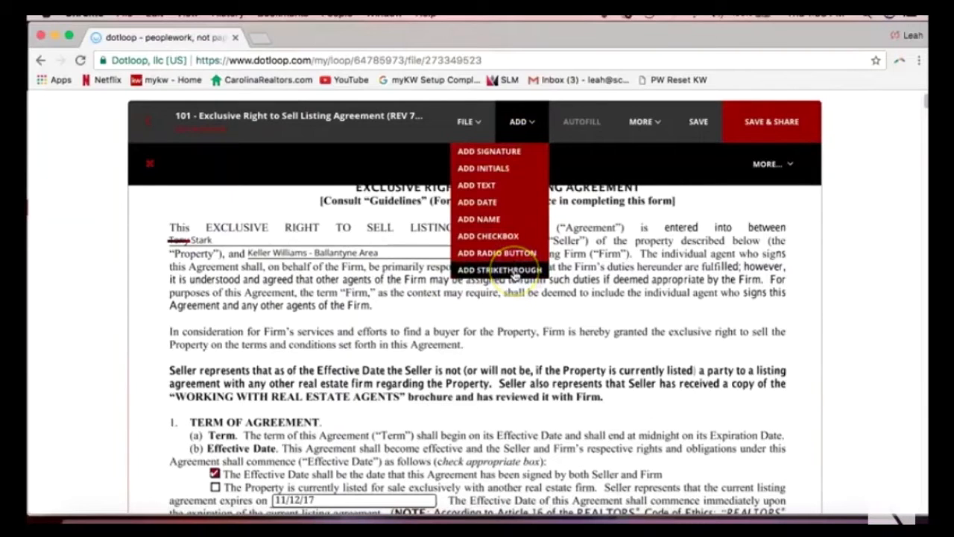
{"action": "left_click", "coordinate": [192, 305]}
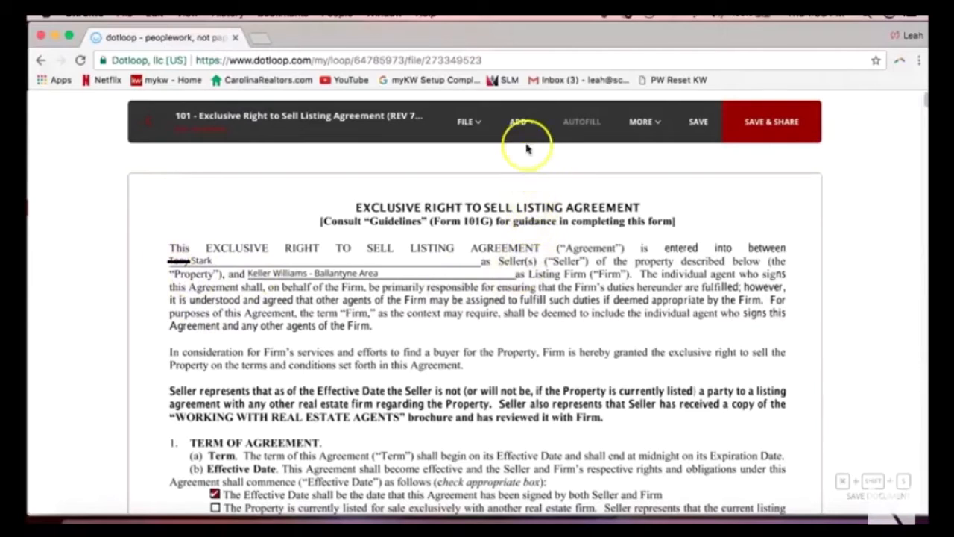
Add an Initial Here box just above the agreement's opening line.
{"action": "left_click", "coordinate": [520, 122]}
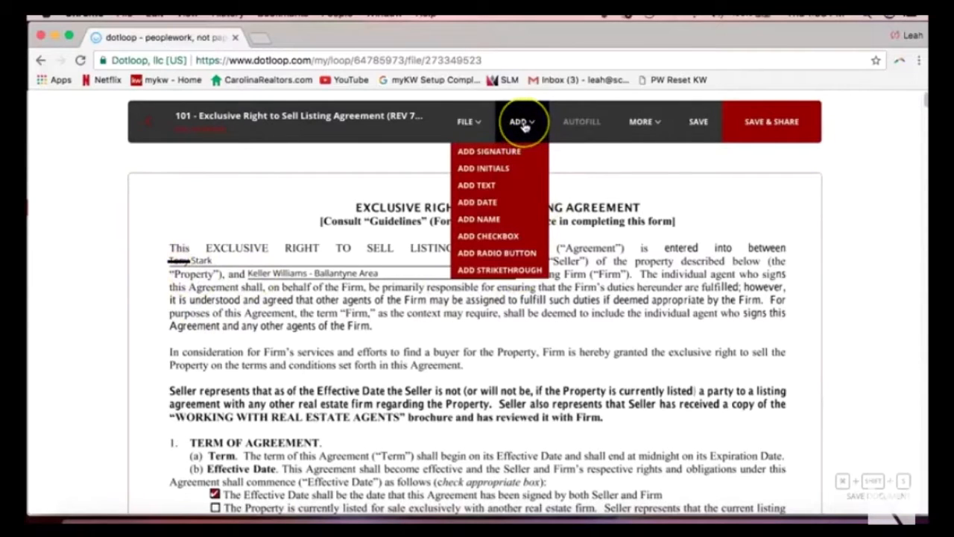
{"action": "left_click", "coordinate": [525, 170]}
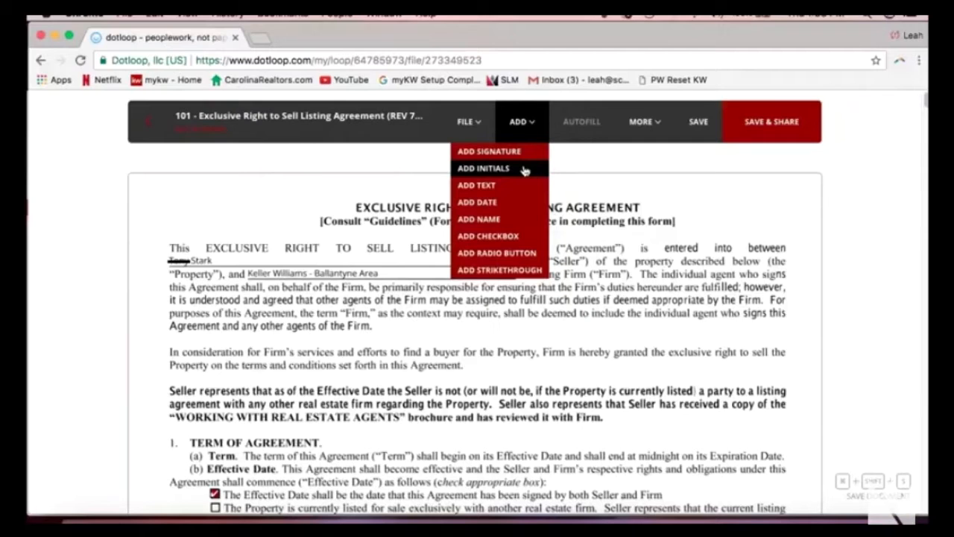
{"action": "left_click", "coordinate": [524, 170]}
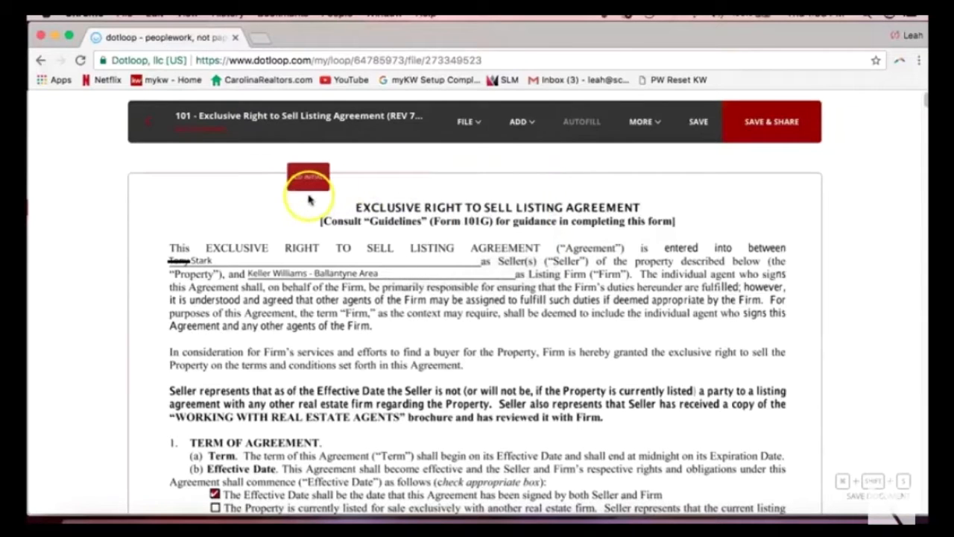
{"action": "left_click", "coordinate": [171, 246]}
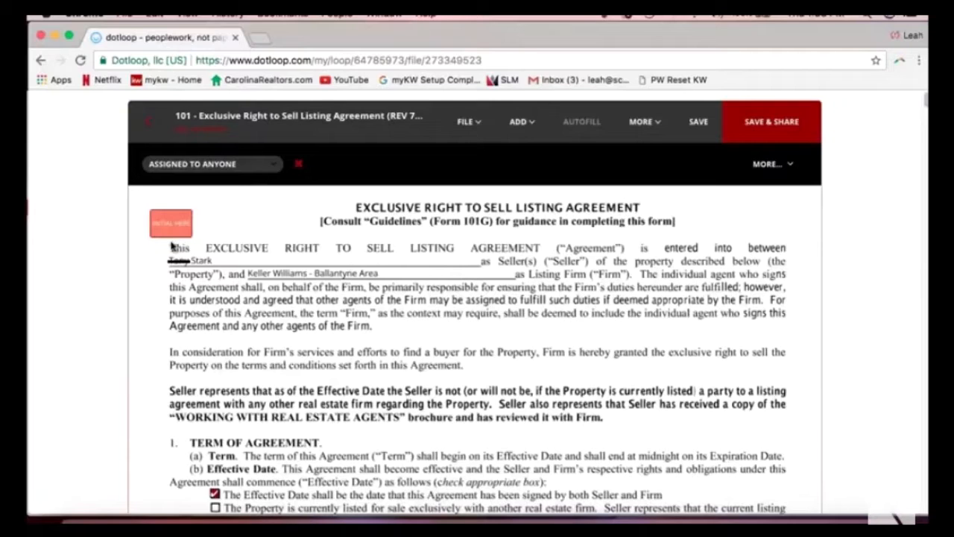
Select the initials box to bring up its Assign field and Sign now options.
{"action": "left_click", "coordinate": [177, 221]}
{"action": "left_click", "coordinate": [276, 229]}
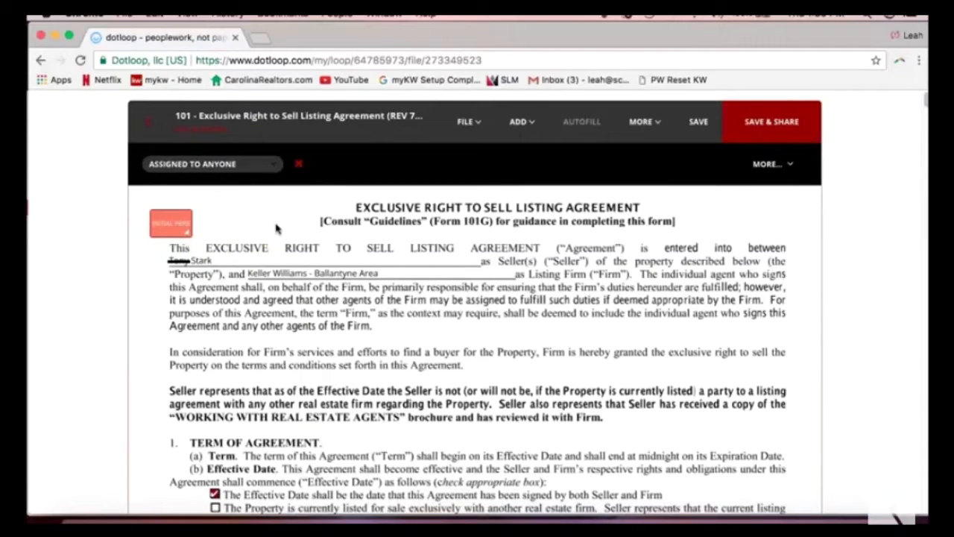
{"action": "left_click", "coordinate": [166, 232]}
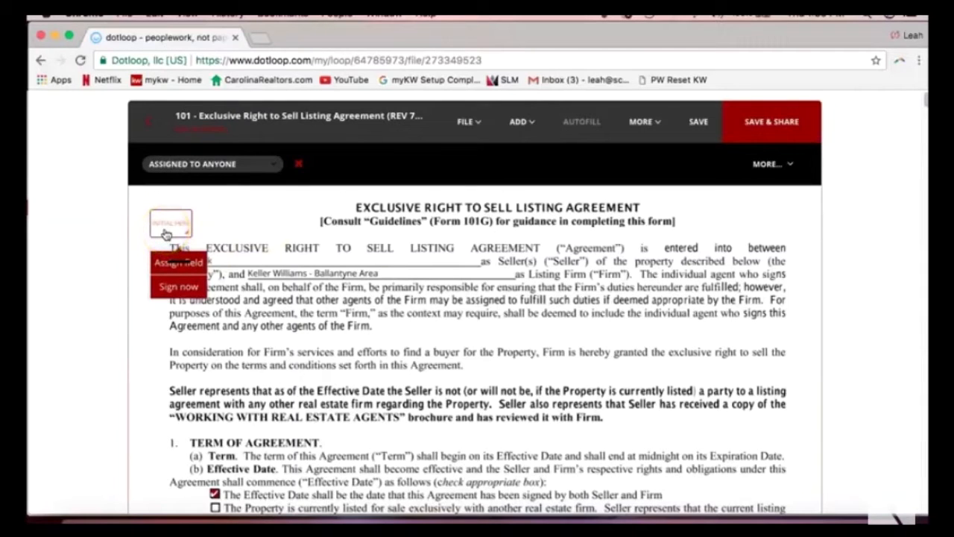
{"action": "left_click", "coordinate": [181, 228]}
{"action": "left_click", "coordinate": [241, 213]}
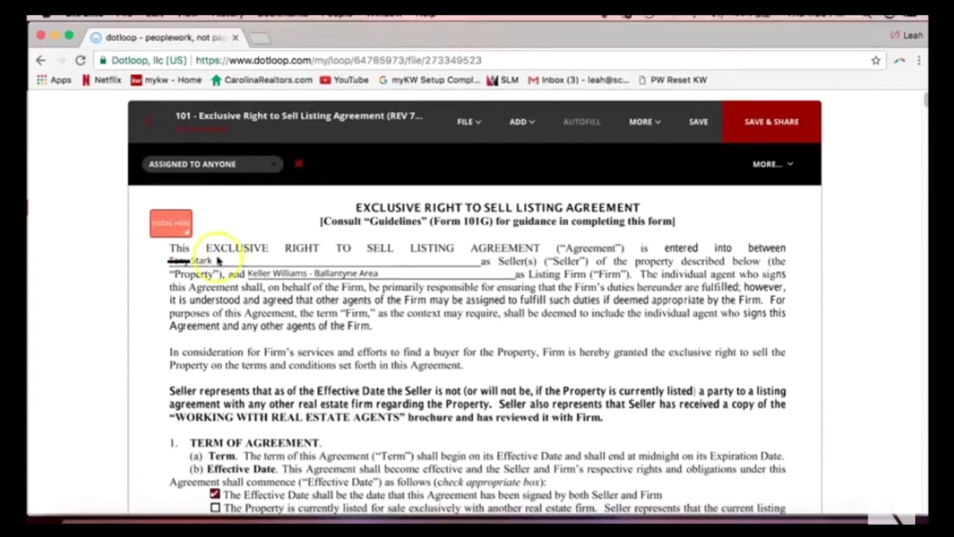
{"action": "left_click", "coordinate": [165, 228]}
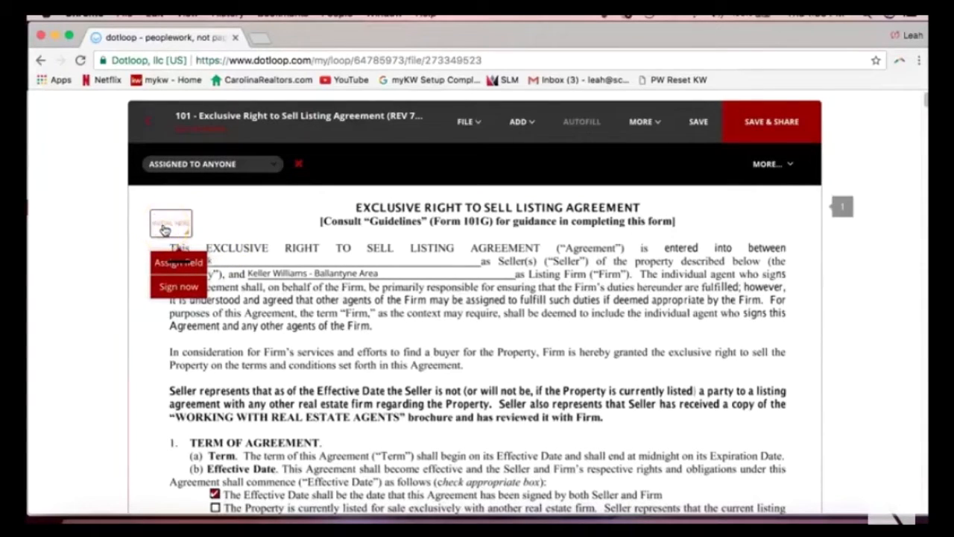
Assign the initials field to the seller and save the agreement.
{"action": "left_click", "coordinate": [164, 271]}
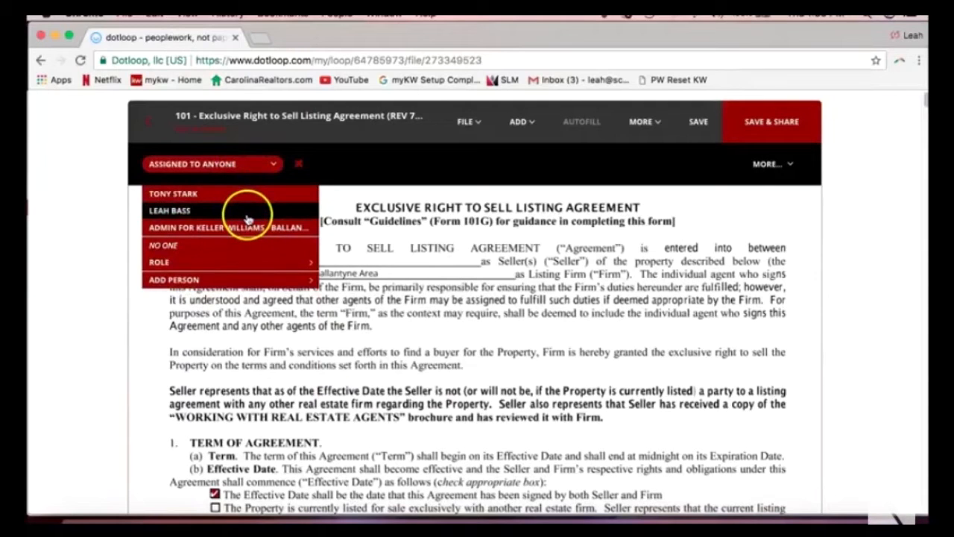
{"action": "left_click", "coordinate": [192, 196]}
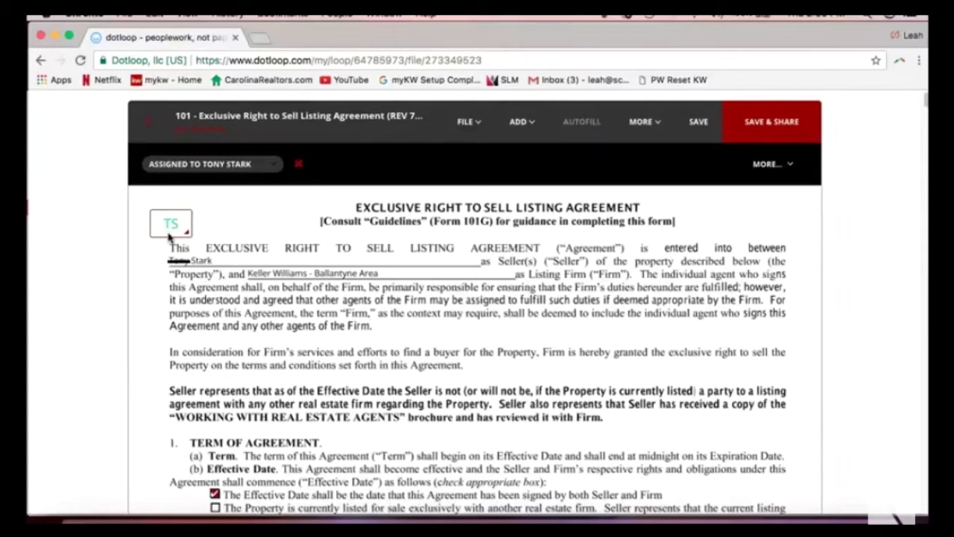
{"action": "left_click", "coordinate": [697, 126]}
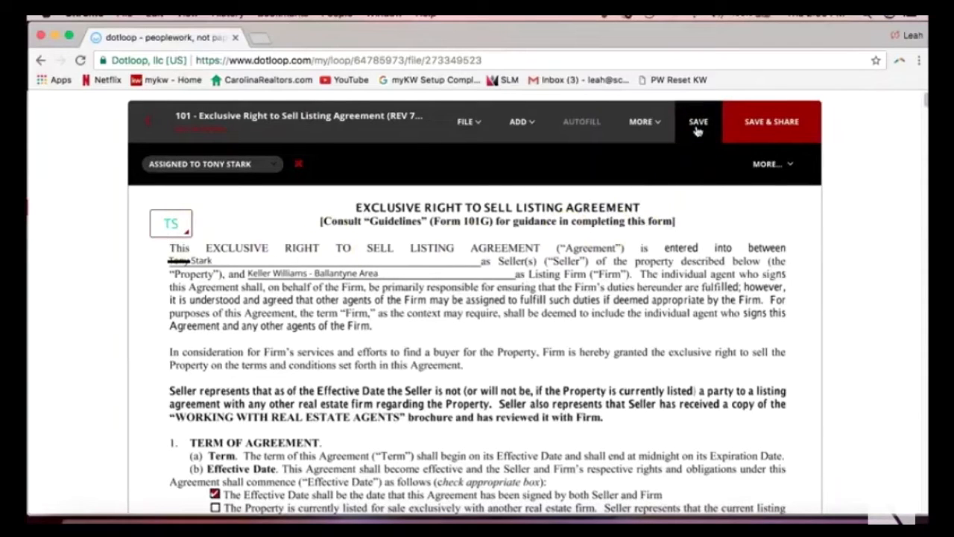
Use Save & Share, then review the seller's Can Sign and View Only permission options.
{"action": "left_click", "coordinate": [743, 133]}
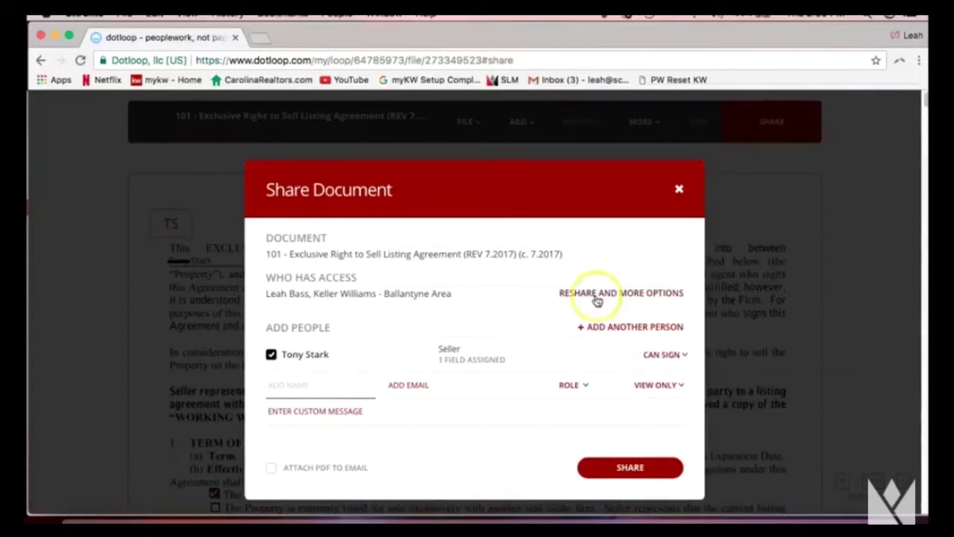
{"action": "mouse_move", "coordinate": [341, 363]}
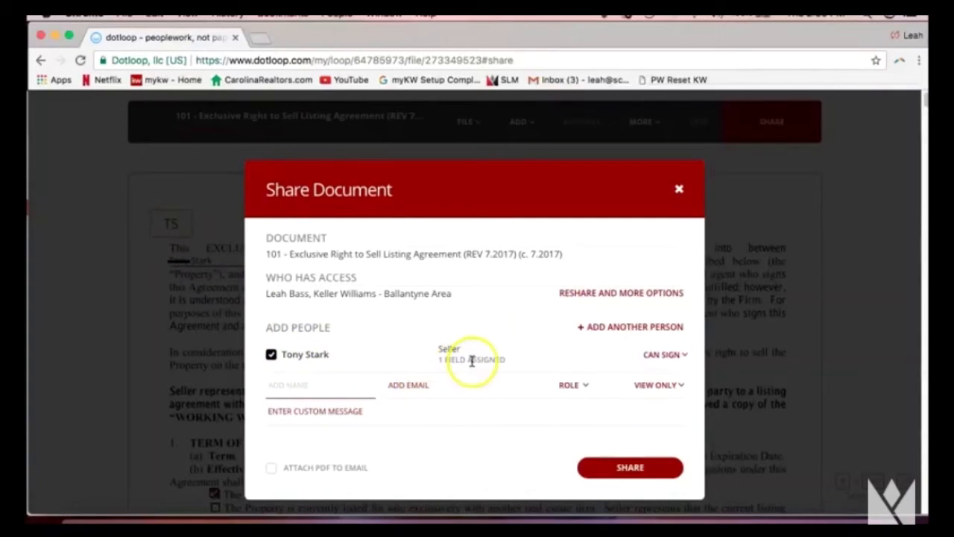
{"action": "left_click", "coordinate": [663, 356]}
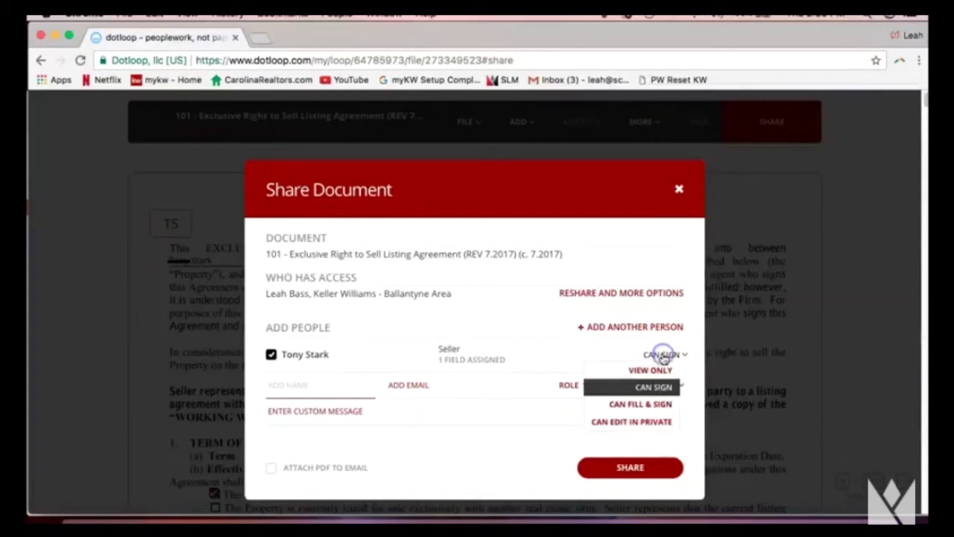
{"action": "left_click", "coordinate": [672, 372]}
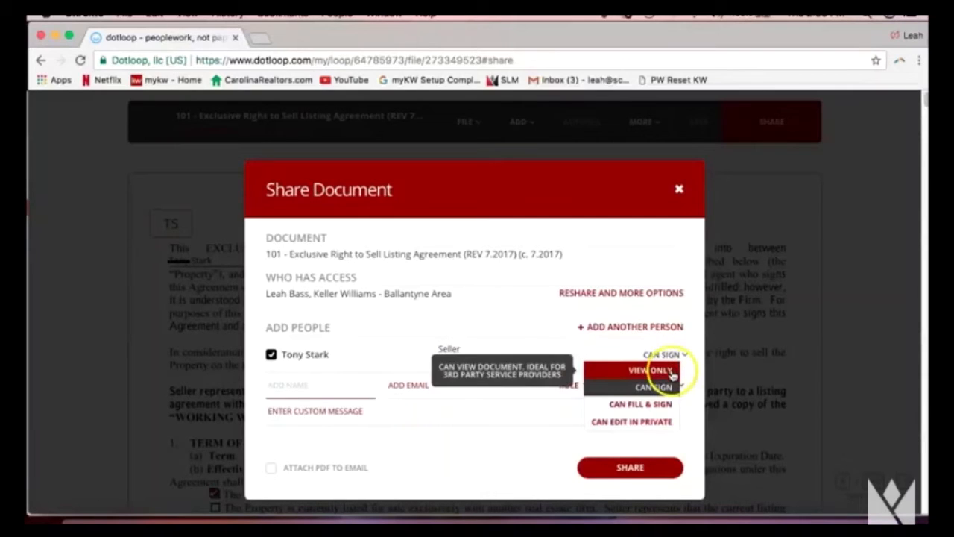
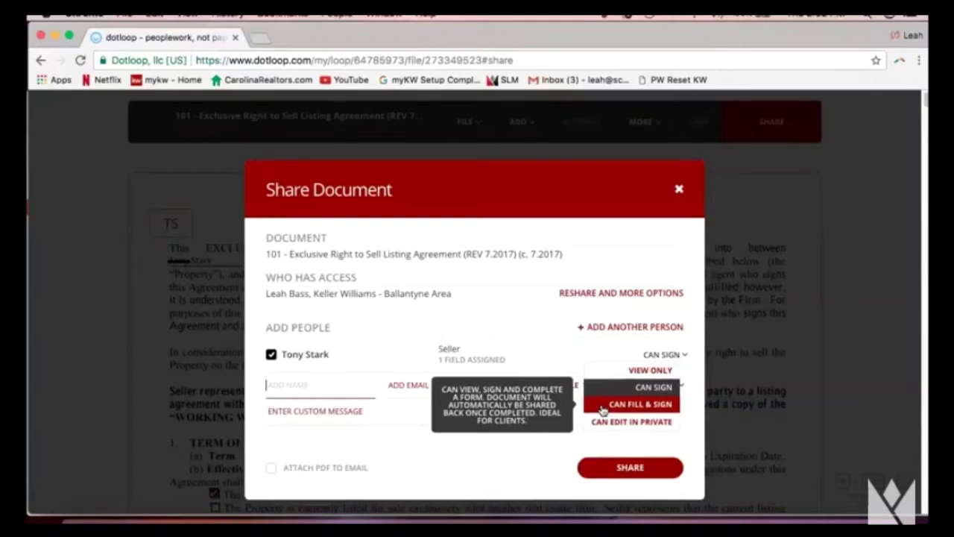
Review the edit-in-private and fill-and-sign permissions, the resharing options and the access list.
{"action": "left_click", "coordinate": [599, 423]}
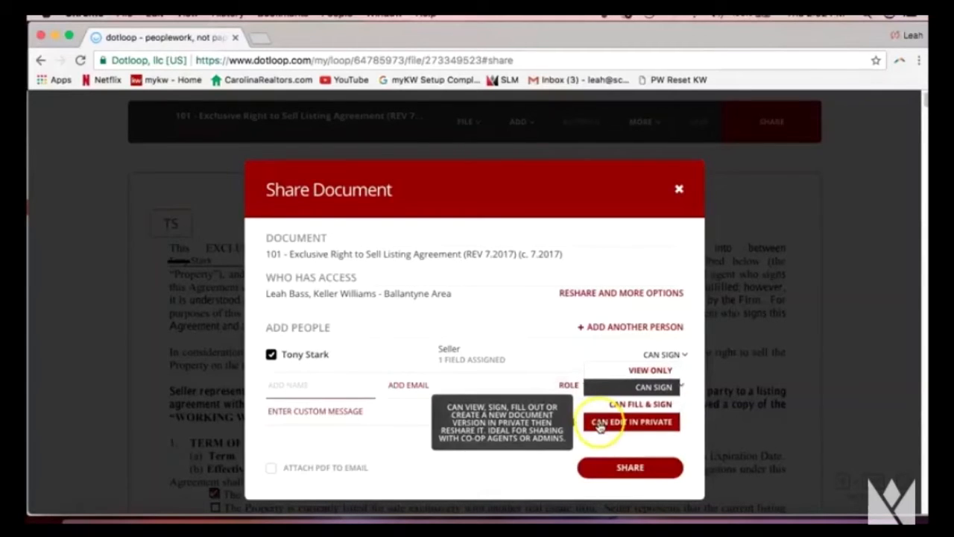
{"action": "left_click", "coordinate": [612, 407]}
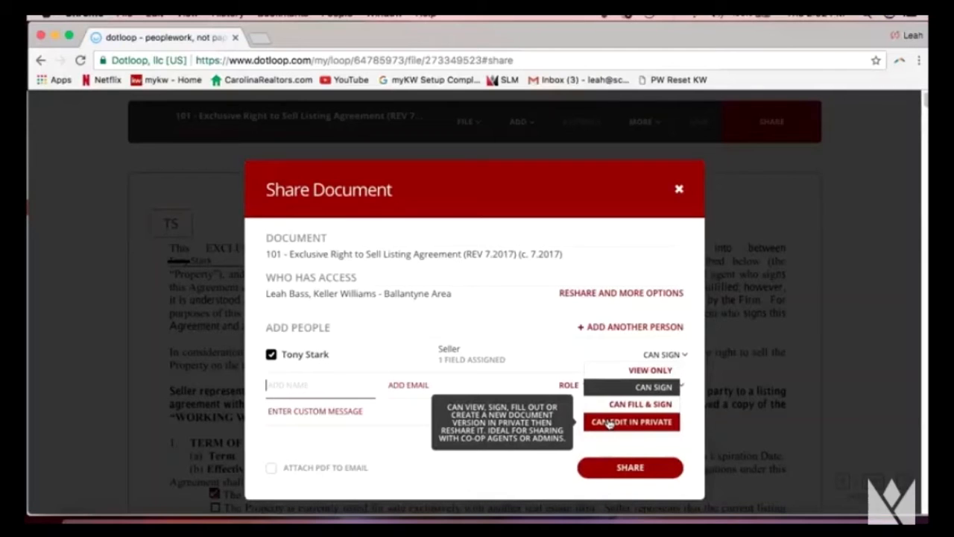
{"action": "left_click", "coordinate": [597, 299]}
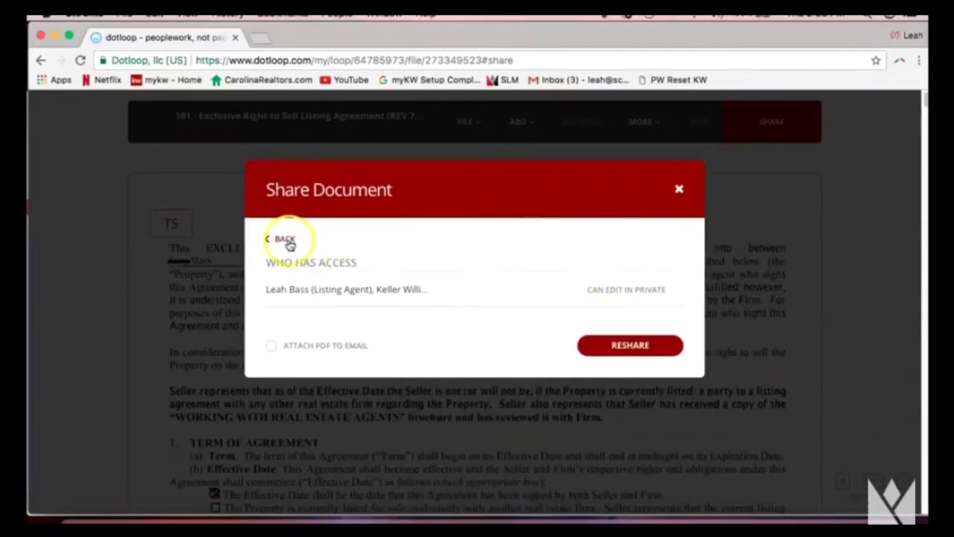
{"action": "left_click", "coordinate": [283, 240]}
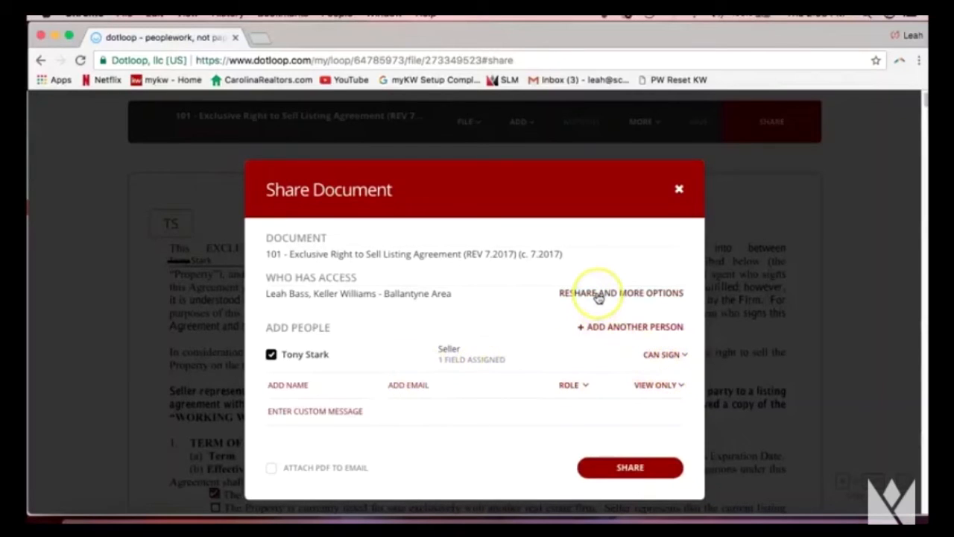
{"action": "left_click_drag", "start_coordinate": [265, 277], "coordinate": [361, 277]}
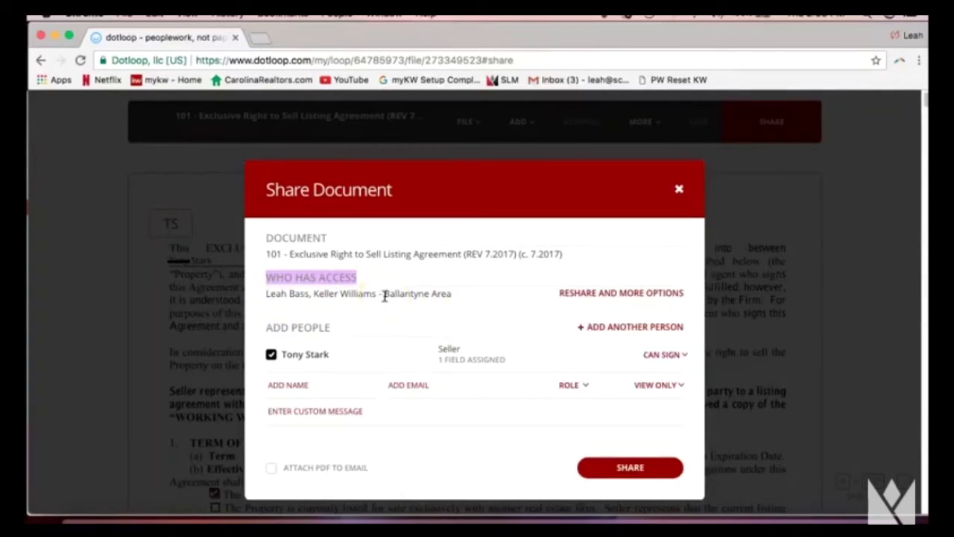
{"action": "left_click", "coordinate": [580, 297]}
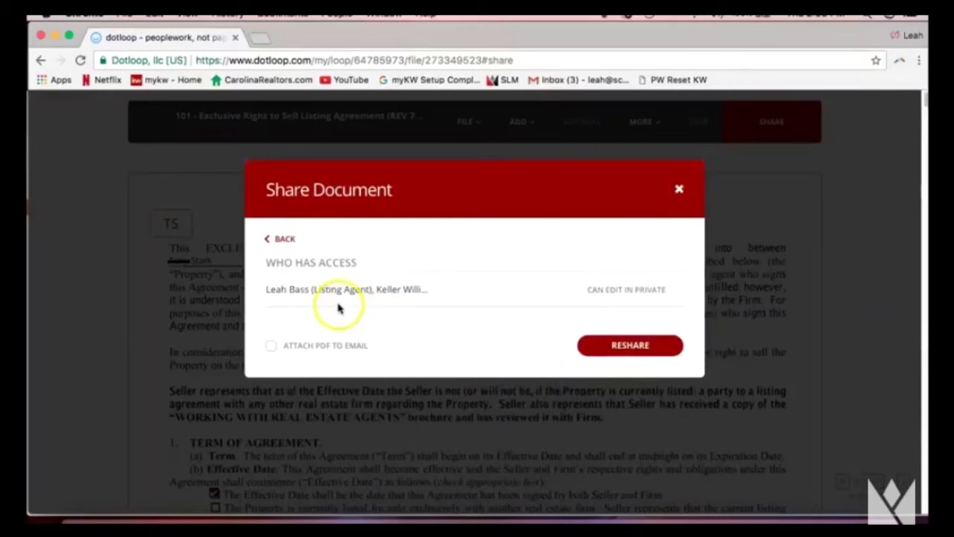
{"action": "left_click", "coordinate": [287, 240]}
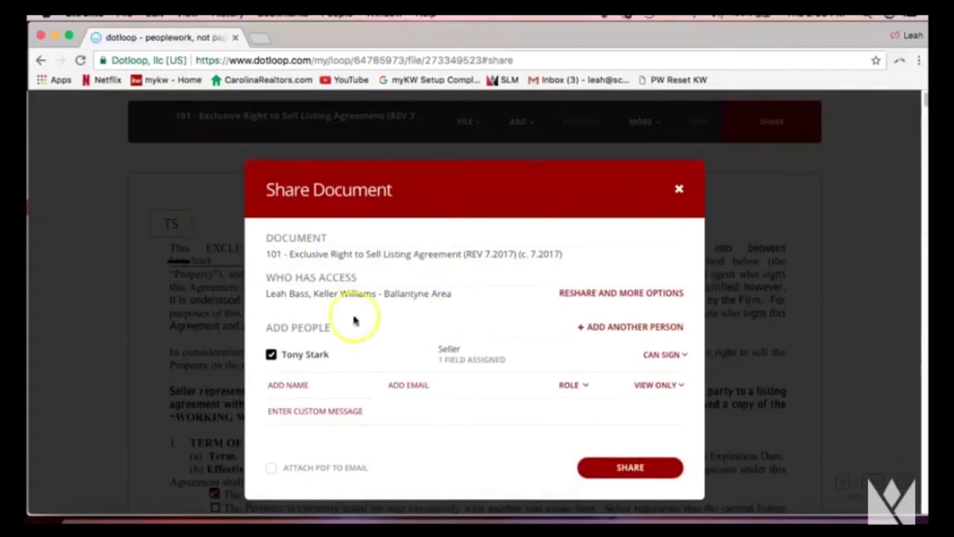
Share the listing agreement with the seller for signing, with a PDF attached to the email.
{"action": "left_click", "coordinate": [342, 470]}
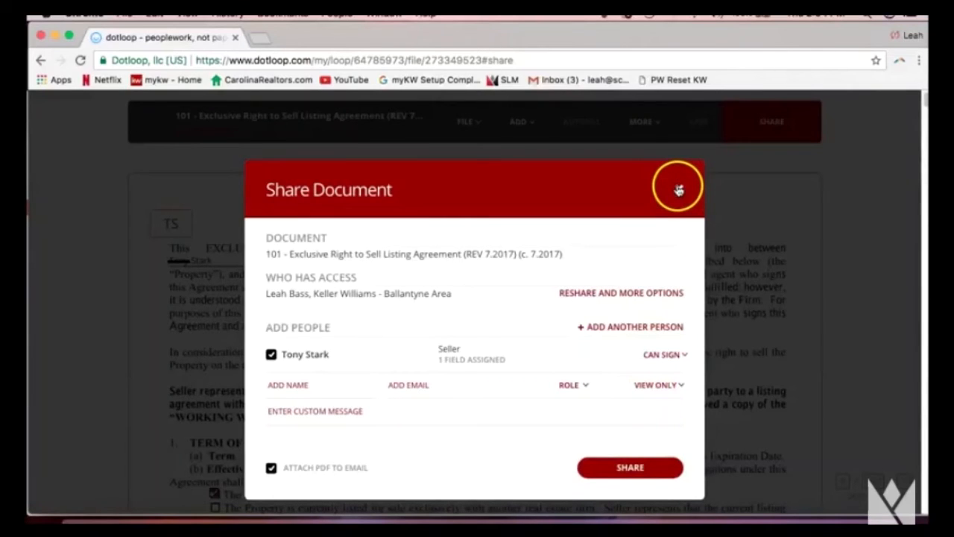
{"action": "left_click", "coordinate": [678, 190]}
{"action": "left_click", "coordinate": [754, 140]}
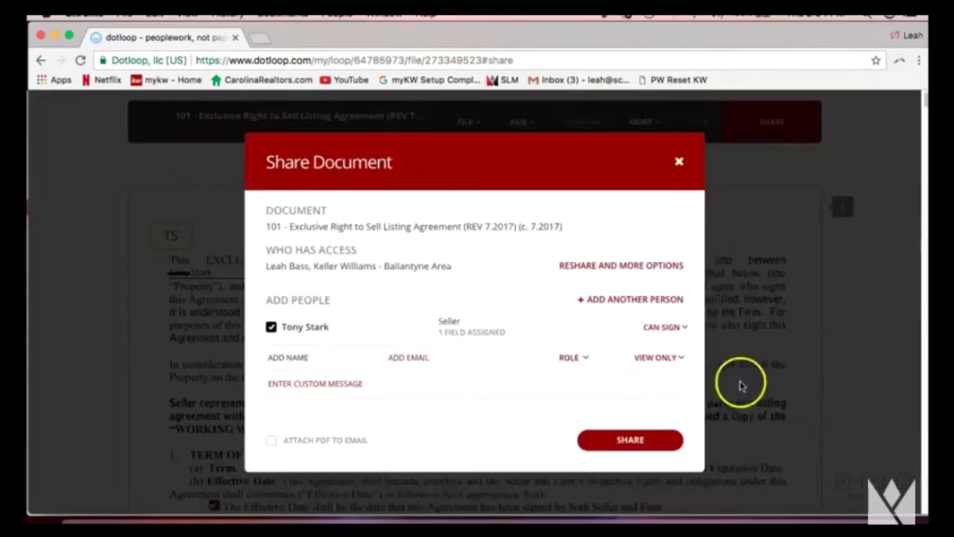
{"action": "left_click", "coordinate": [653, 465]}
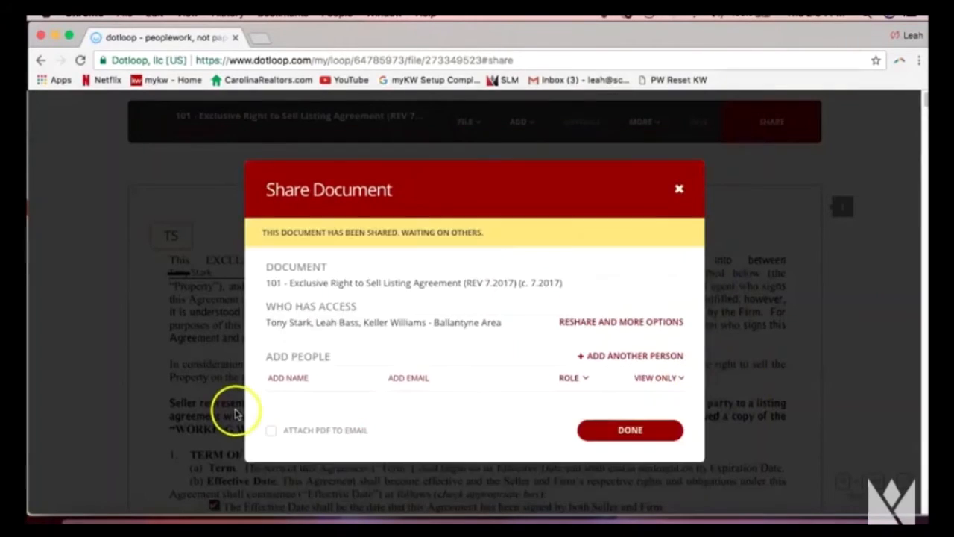
Dismiss the sharing confirmation and go back to the 222 Dotloop Rocks Dr. loop overview.
{"action": "left_click", "coordinate": [608, 430]}
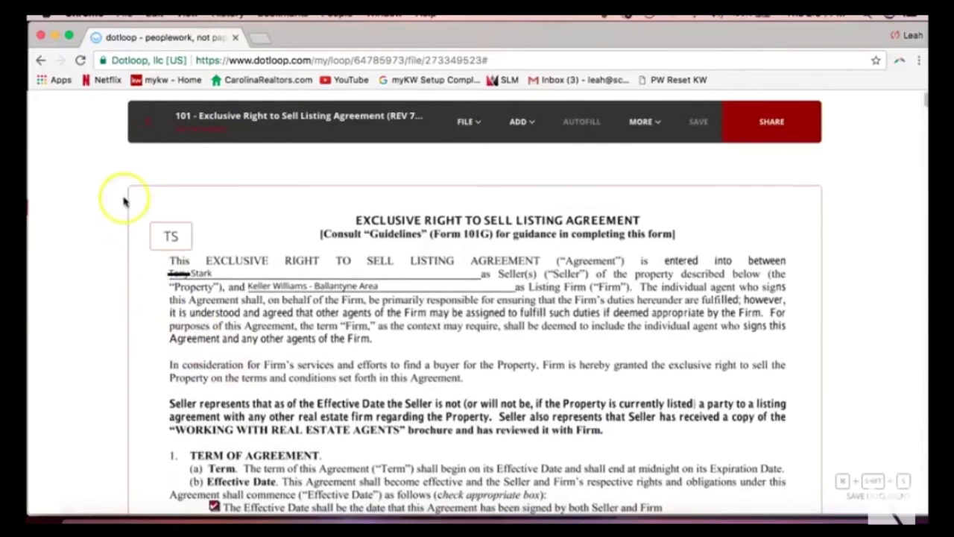
{"action": "left_click", "coordinate": [148, 130]}
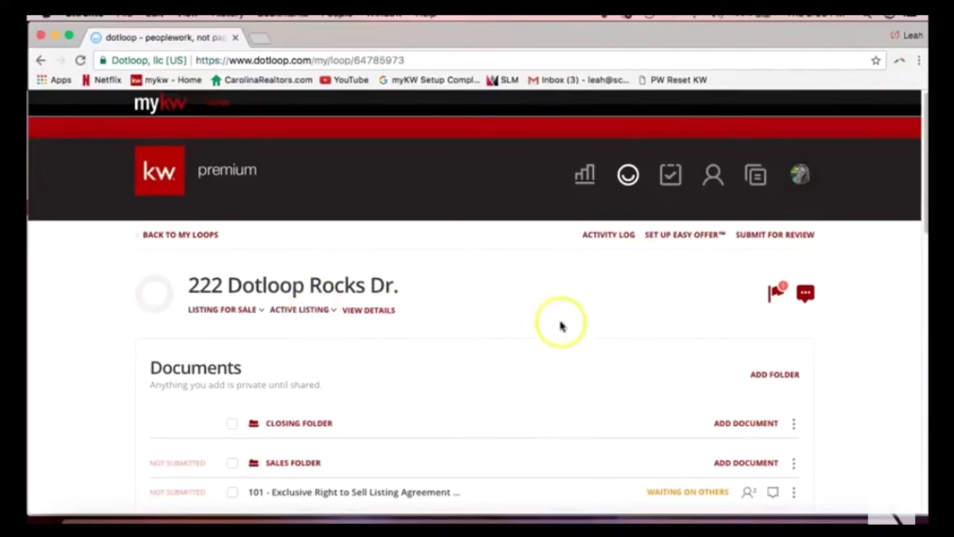
{"action": "left_click", "coordinate": [616, 235]}
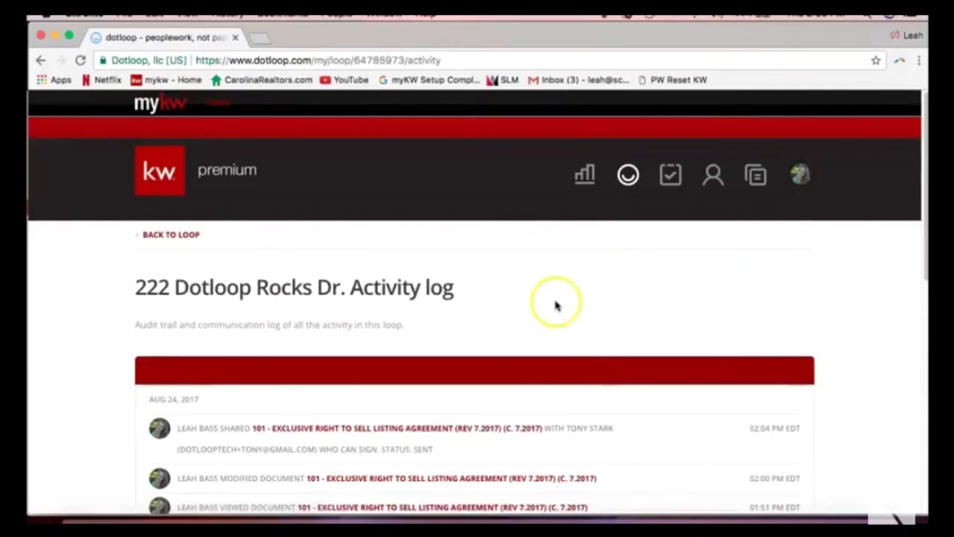
{"action": "scroll", "coordinate": [552, 304], "scroll_direction": "down", "scroll_amount": 1}
{"action": "scroll", "coordinate": [549, 304], "scroll_direction": "down", "scroll_amount": 3}
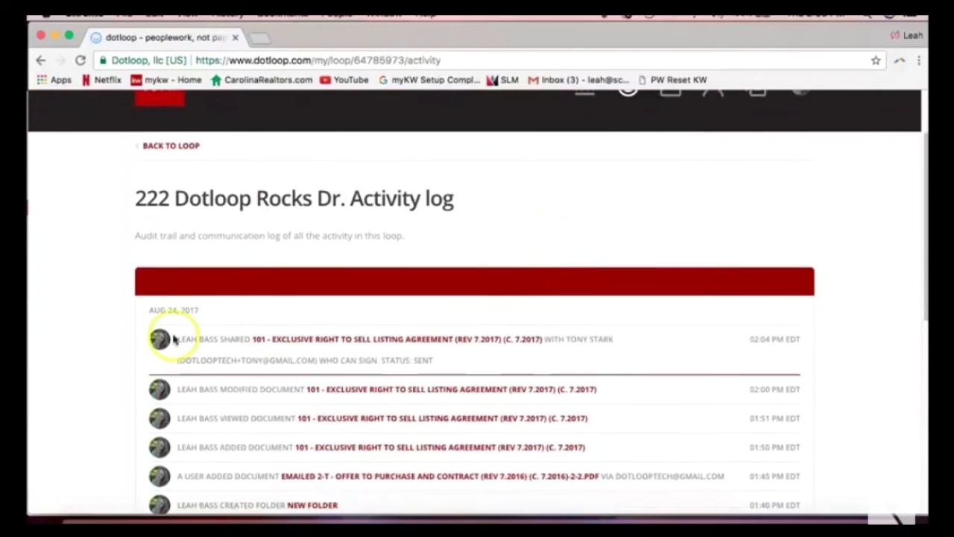
{"action": "left_click", "coordinate": [247, 328]}
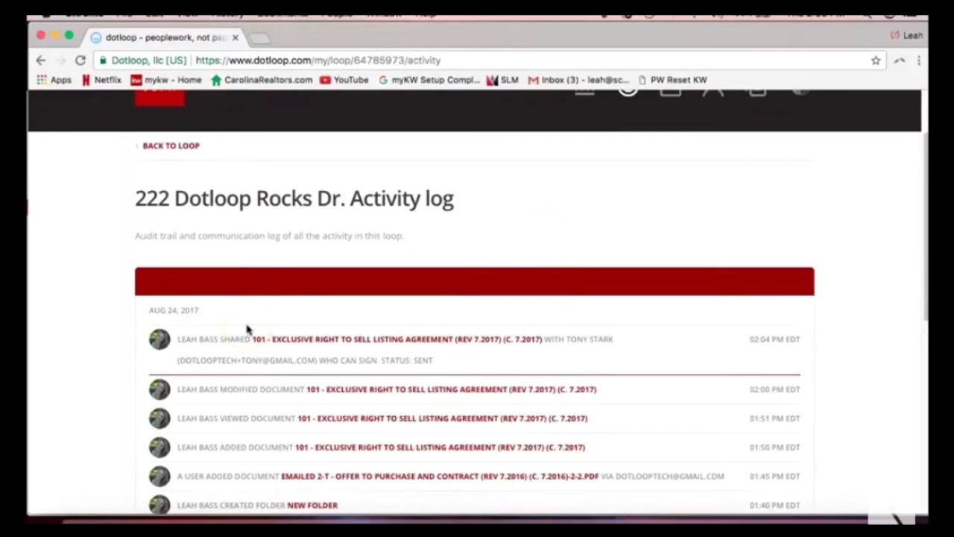
{"action": "left_click", "coordinate": [179, 339]}
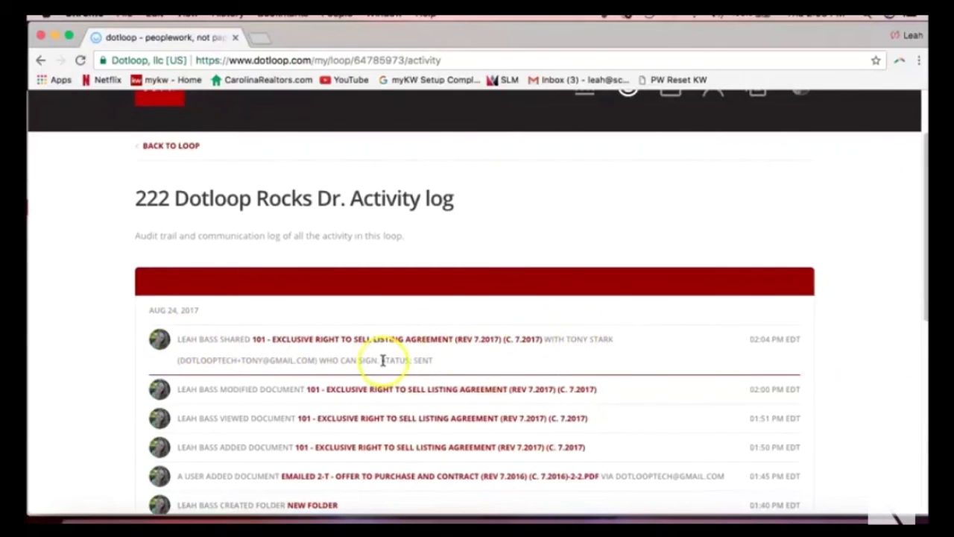
{"action": "left_click_drag", "start_coordinate": [382, 360], "coordinate": [443, 366]}
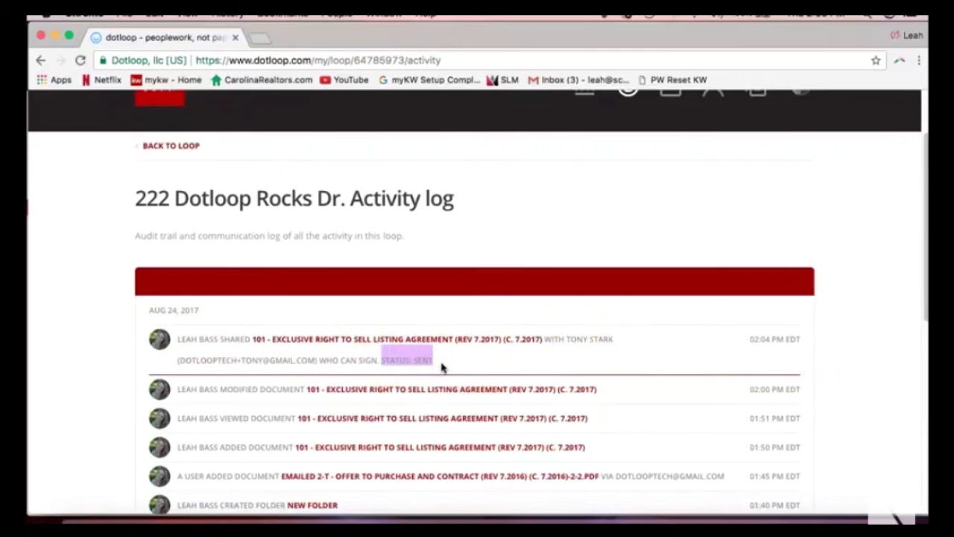
{"action": "left_click", "coordinate": [424, 364]}
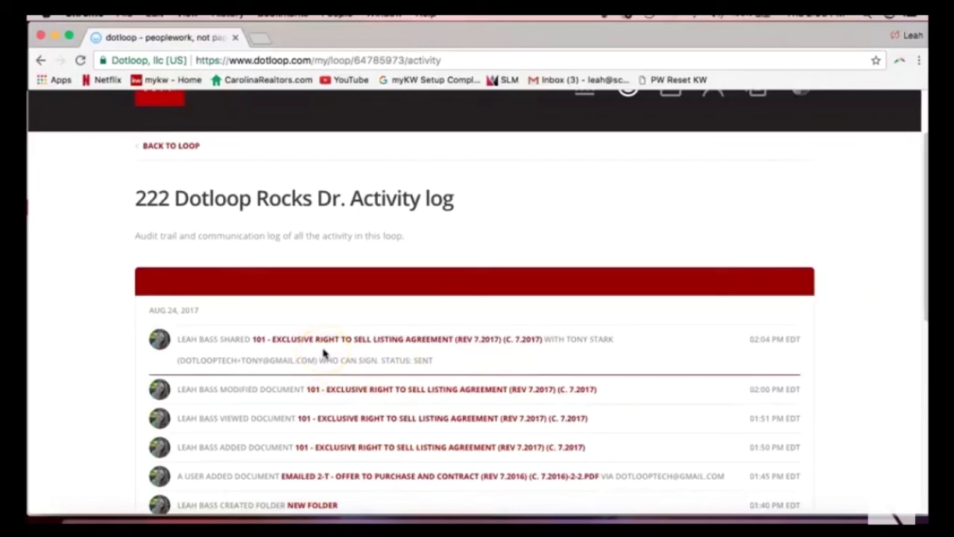
{"action": "scroll", "coordinate": [323, 353], "scroll_direction": "up", "scroll_amount": 2}
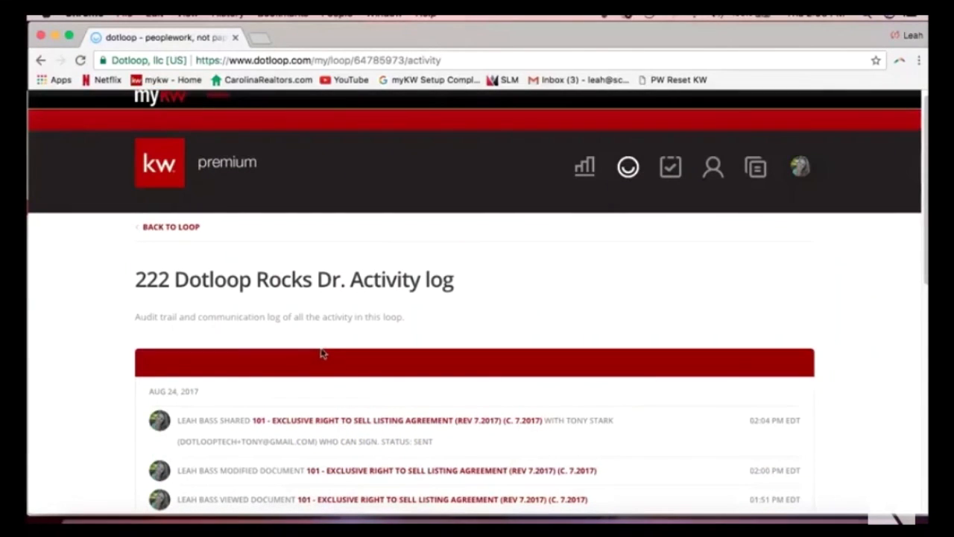
{"action": "left_click", "coordinate": [180, 234]}
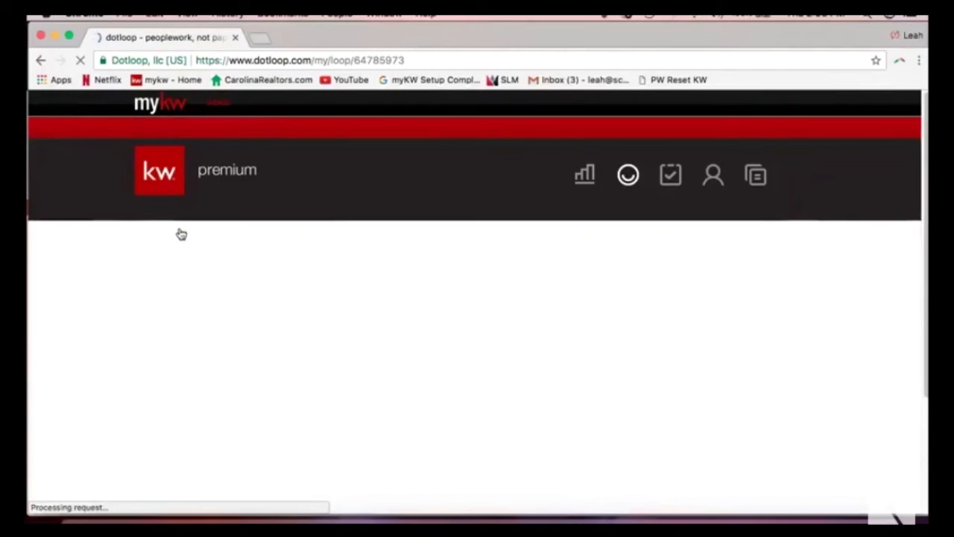